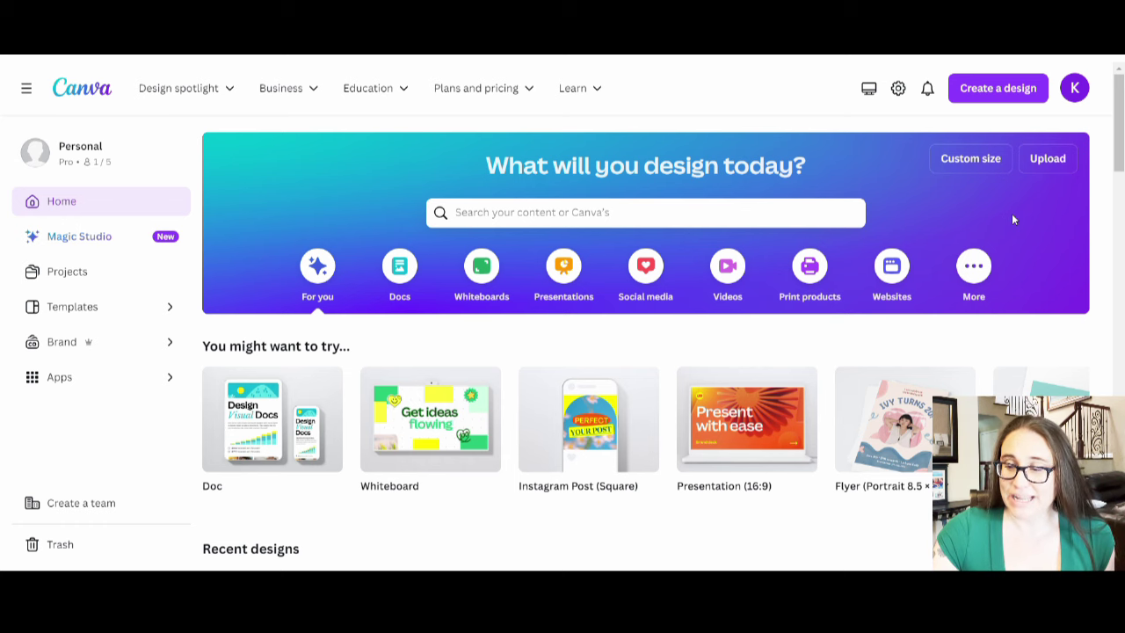
Create a new 4500 × 5400 px custom-size design and fill its page background with solid black.
left_click(960, 160)
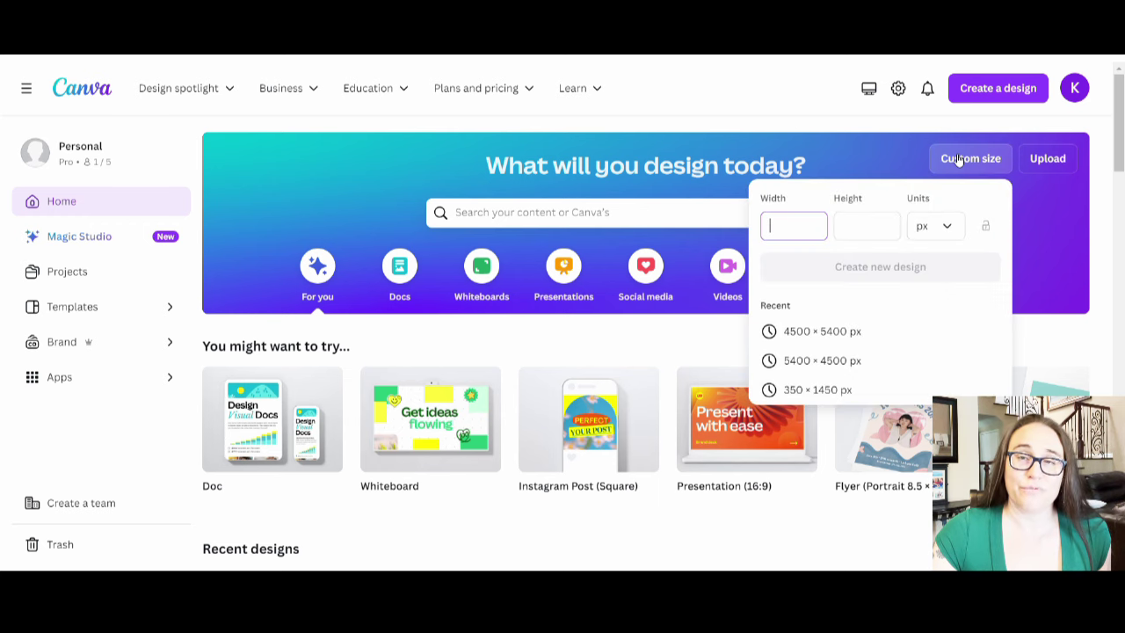
left_click(806, 332)
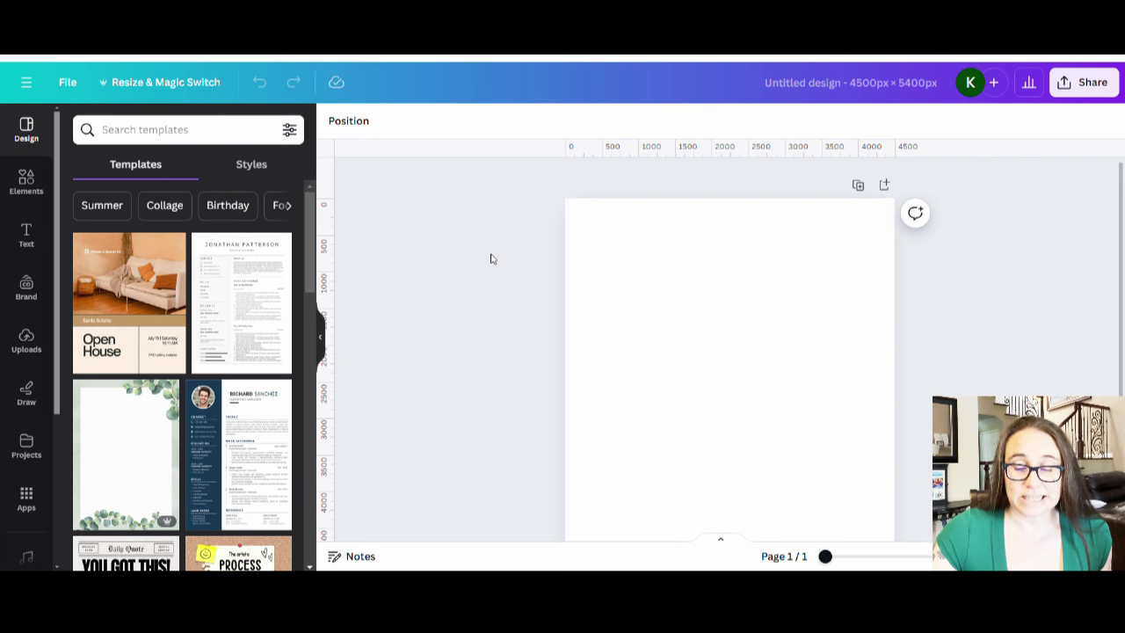
left_click(631, 277)
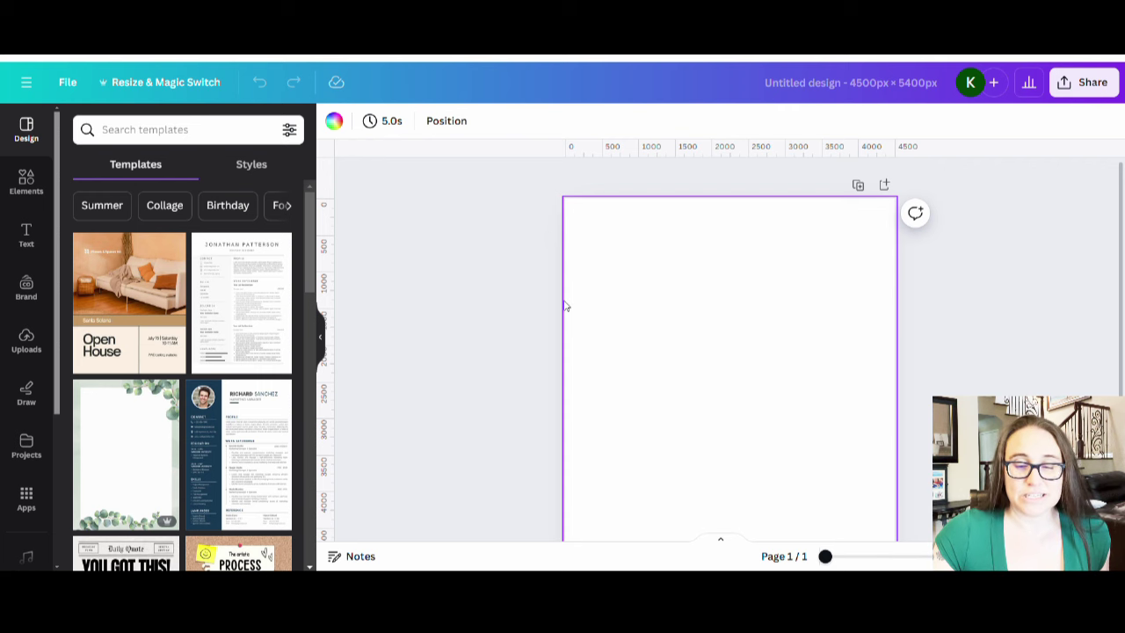
left_click(334, 120)
left_click(81, 408)
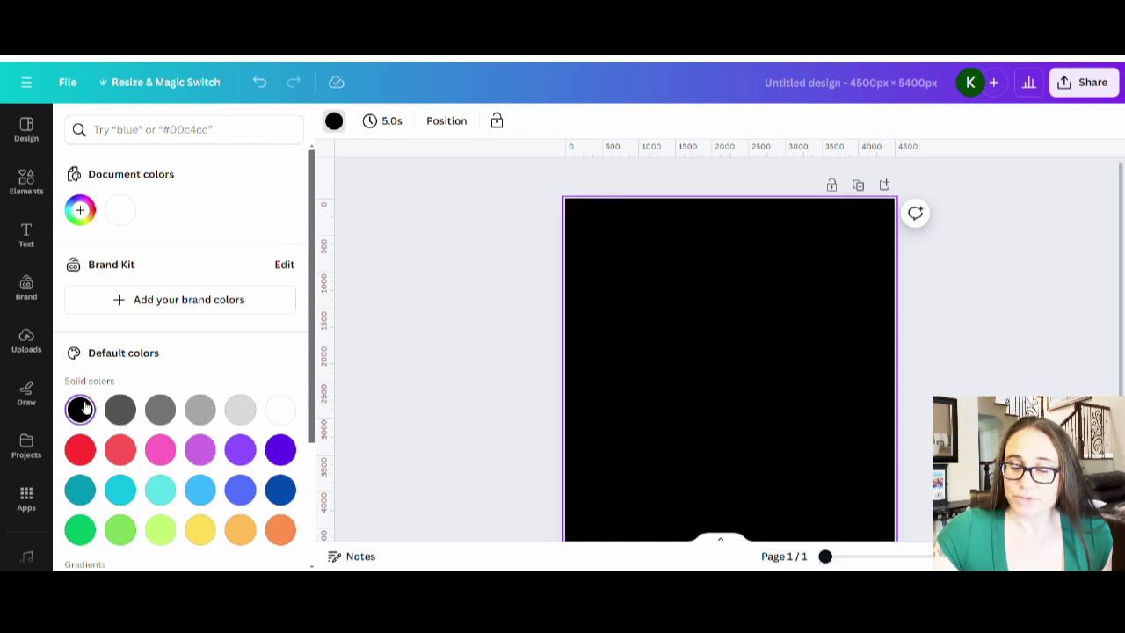
left_click(400, 356)
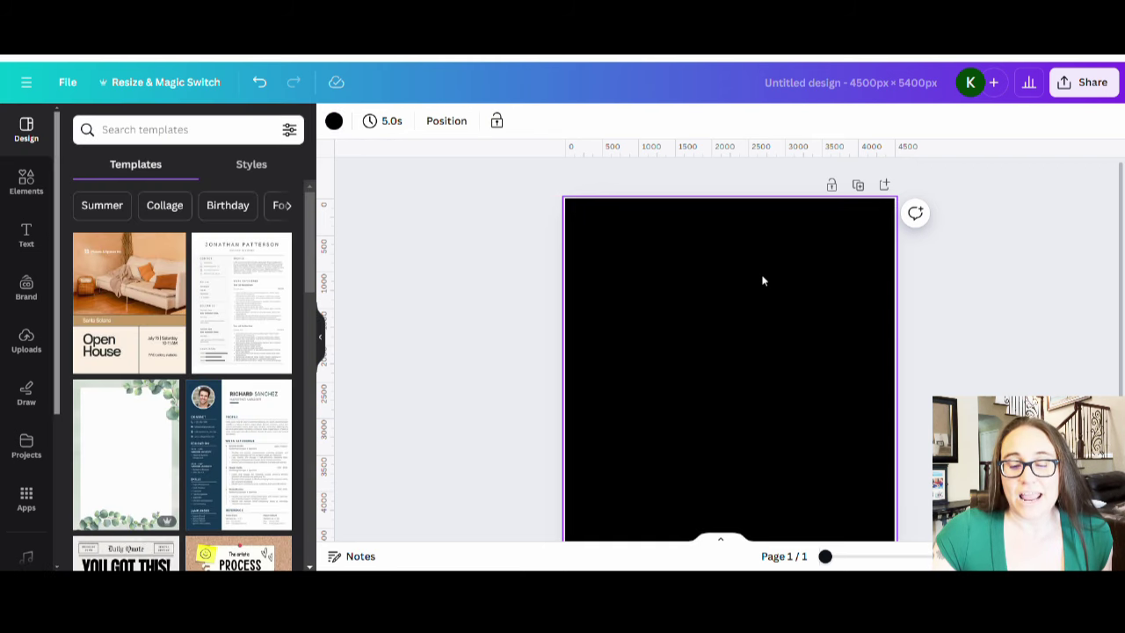
left_click(409, 357)
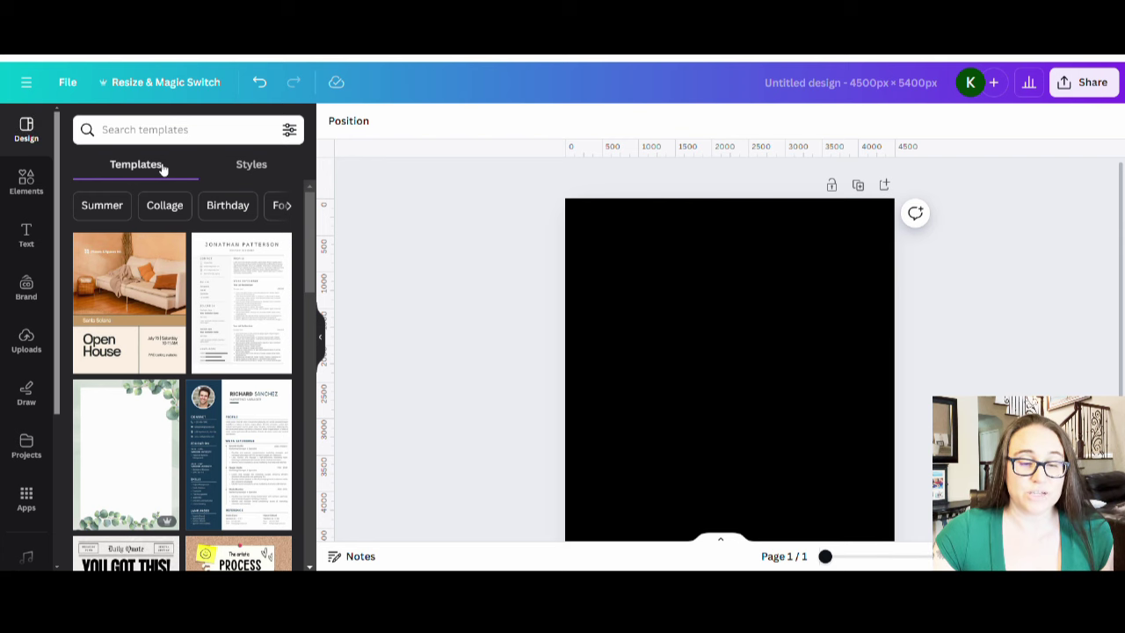
Search the templates for "shirt" and look through the T-shirt designs for layout, lettering and graphic ideas.
left_click(145, 131)
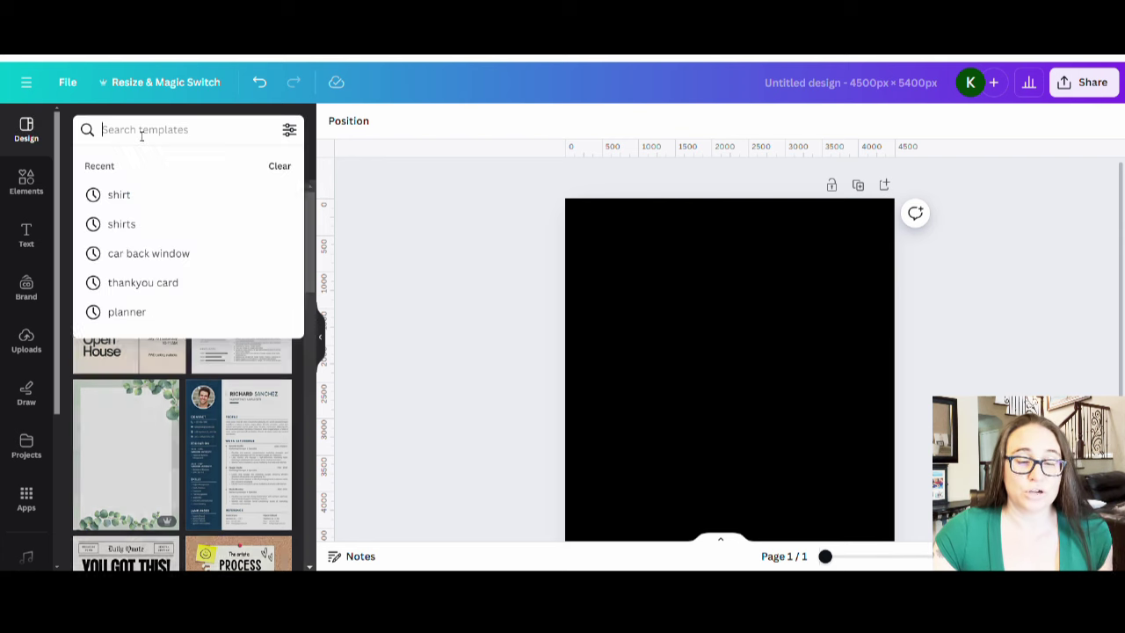
left_click(123, 192)
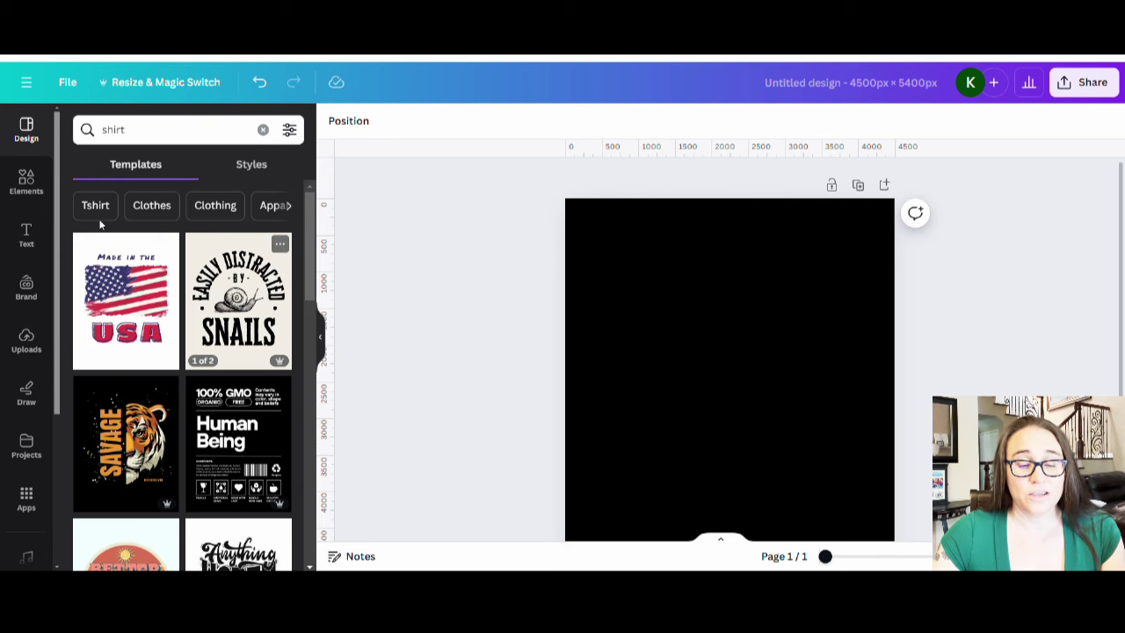
scroll(209, 306, "down", 1)
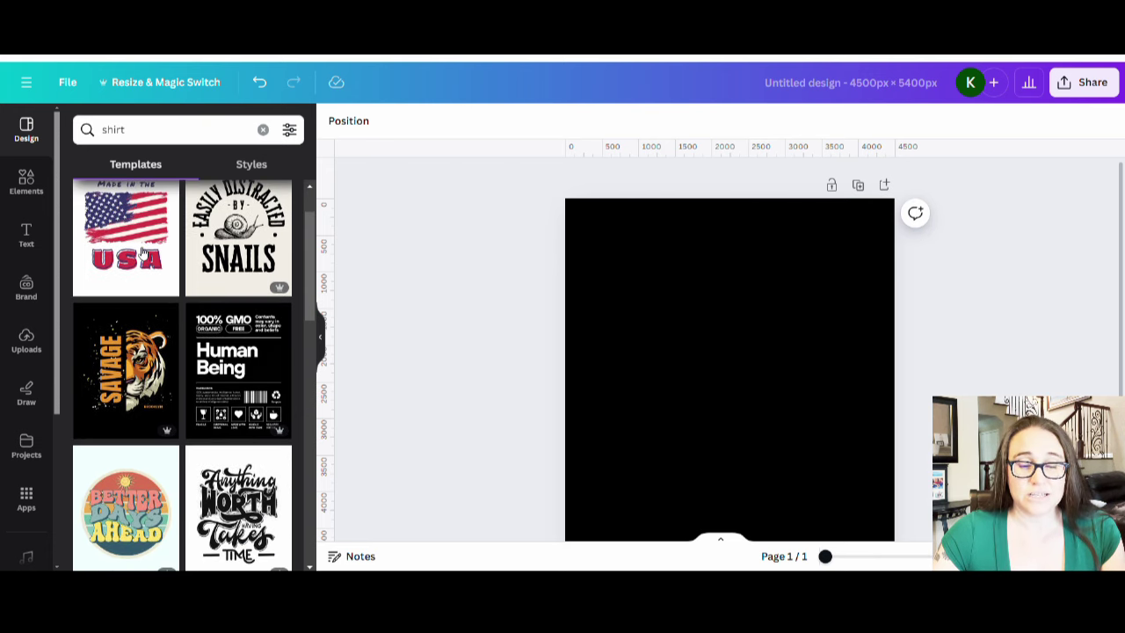
scroll(143, 255, "down", 1)
scroll(169, 255, "down", 3)
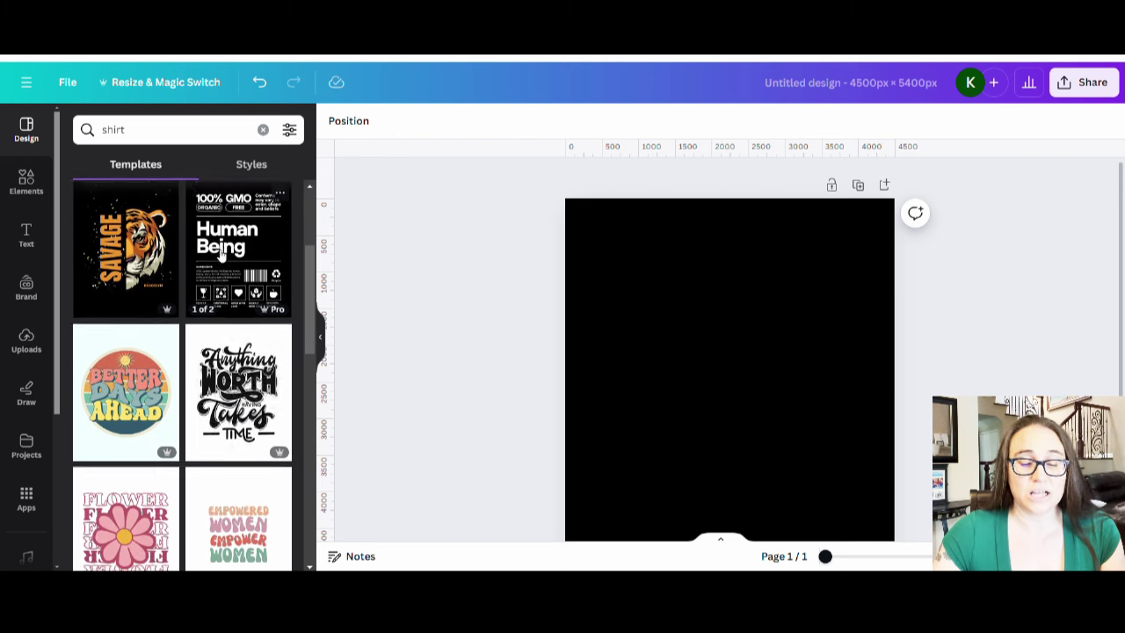
scroll(181, 352, "down", 2)
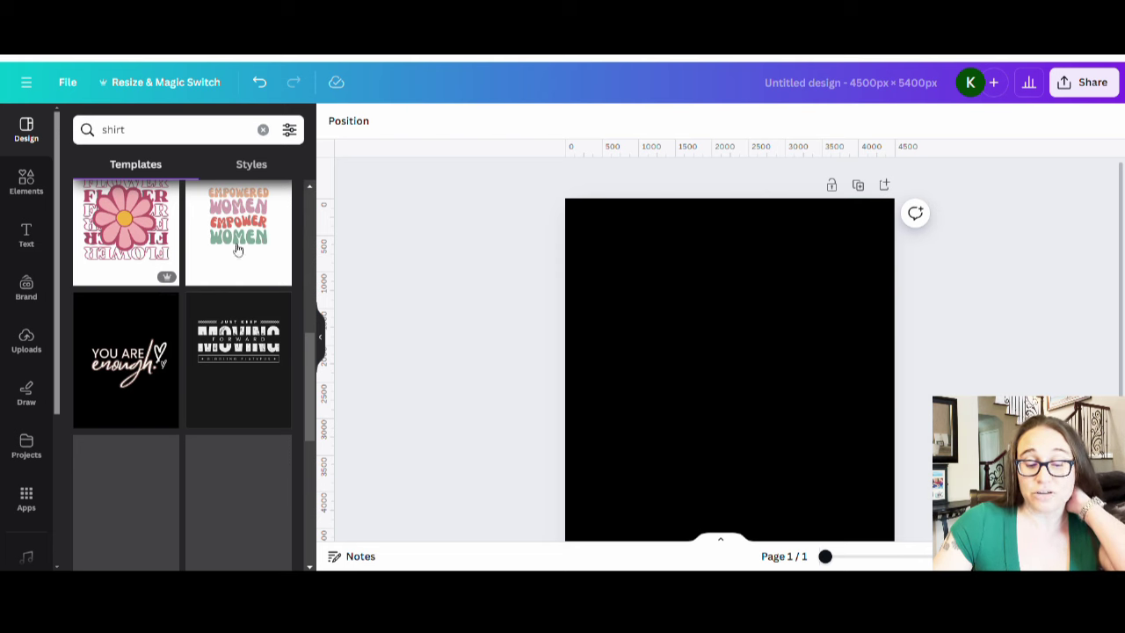
scroll(255, 262, "down", 1)
scroll(246, 264, "down", 3)
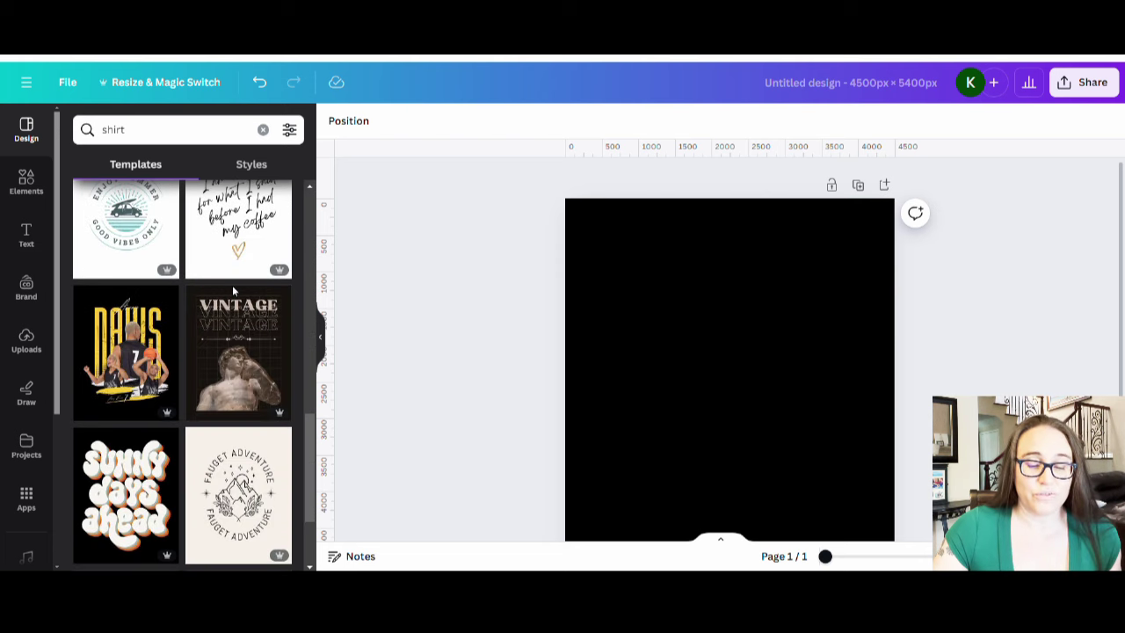
scroll(219, 308, "down", 3)
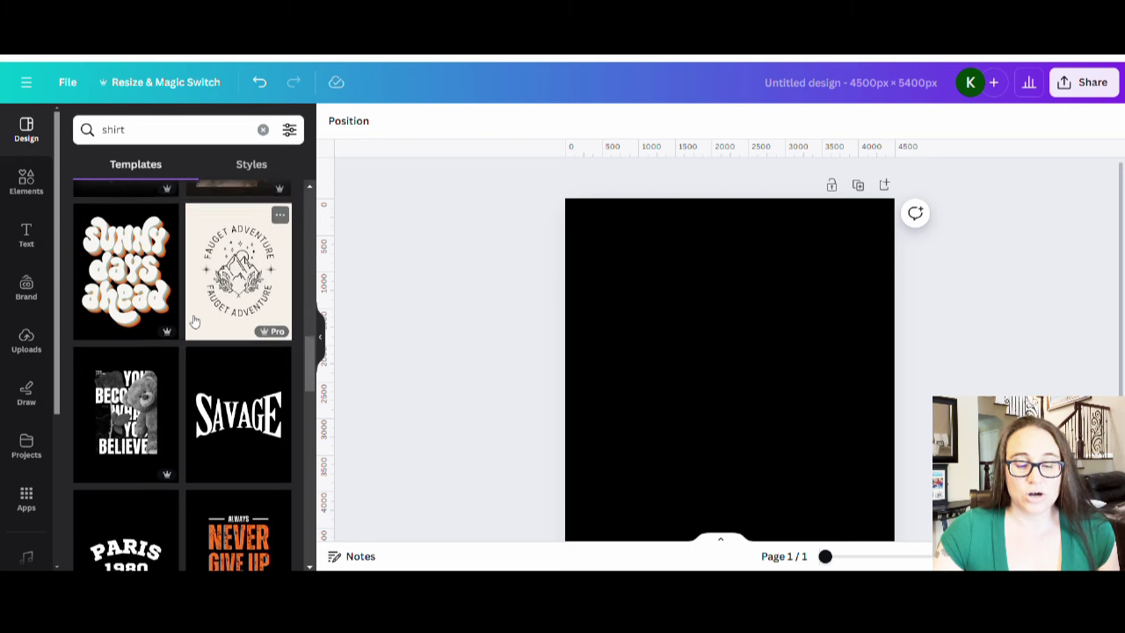
scroll(193, 319, "down", 3)
scroll(178, 382, "down", 4)
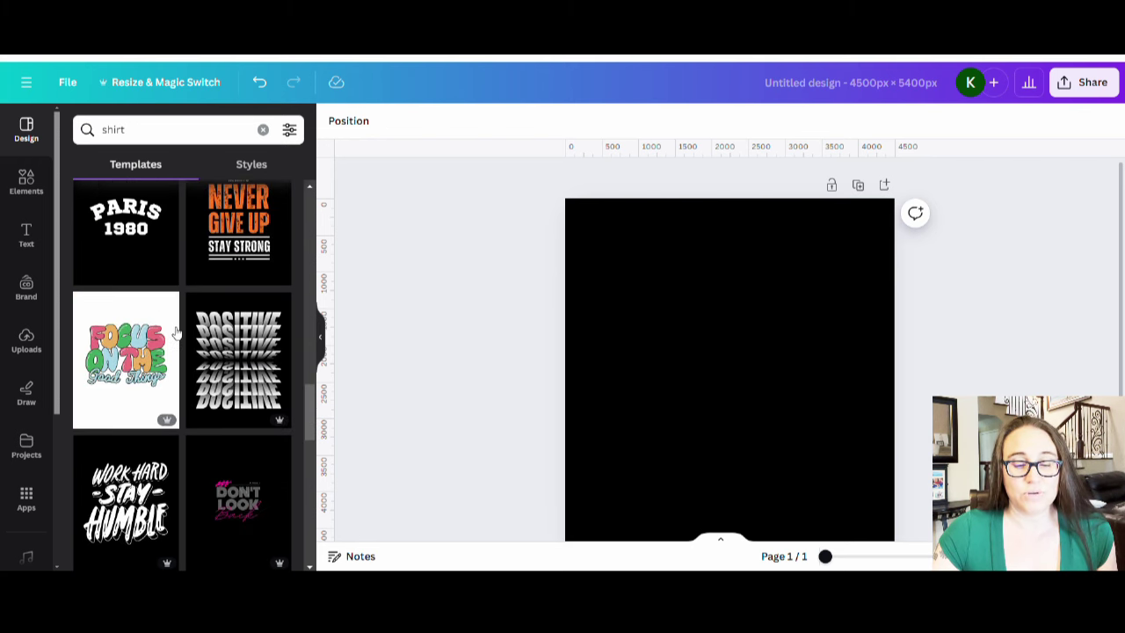
scroll(183, 430, "down", 3)
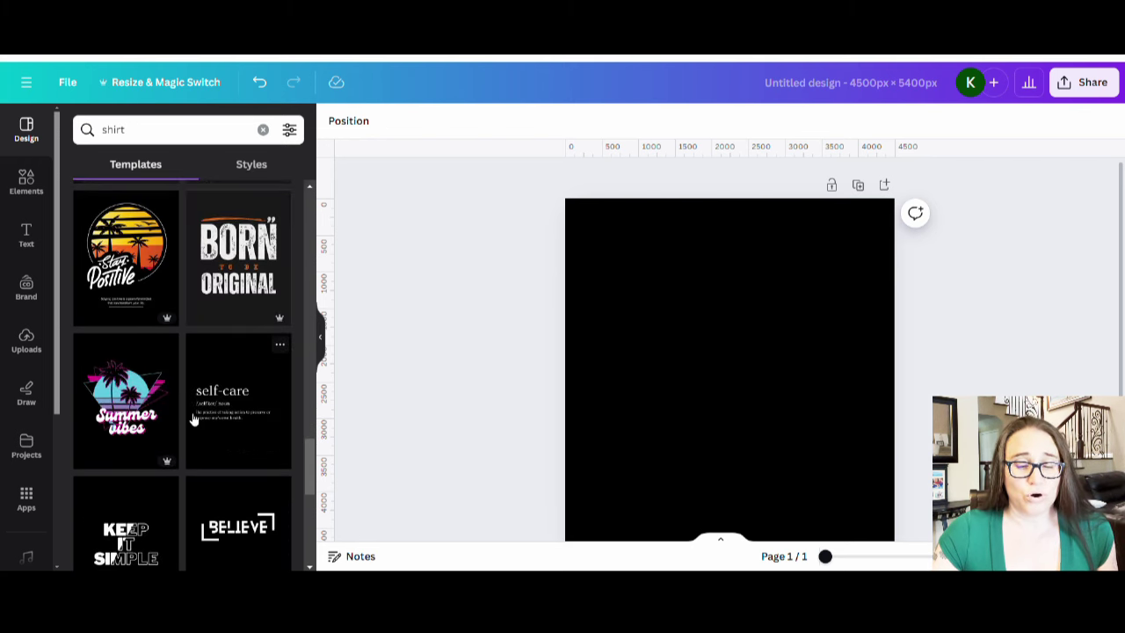
scroll(190, 404, "down", 4)
scroll(182, 394, "down", 2)
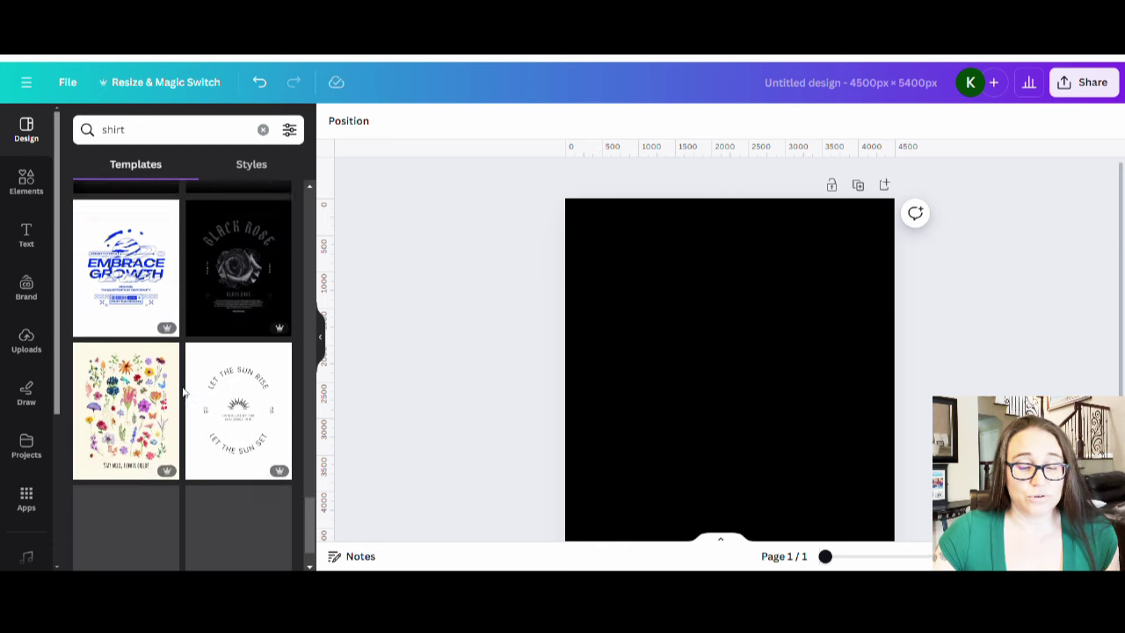
scroll(215, 301, "down", 3)
scroll(201, 376, "down", 3)
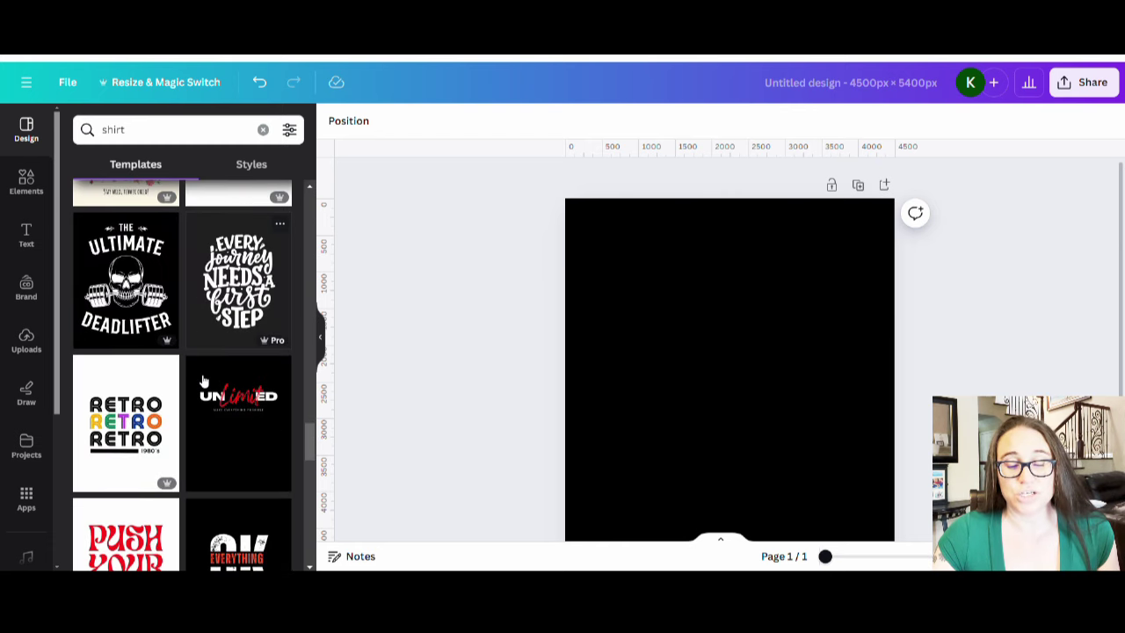
scroll(201, 376, "down", 3)
scroll(201, 376, "down", 3)
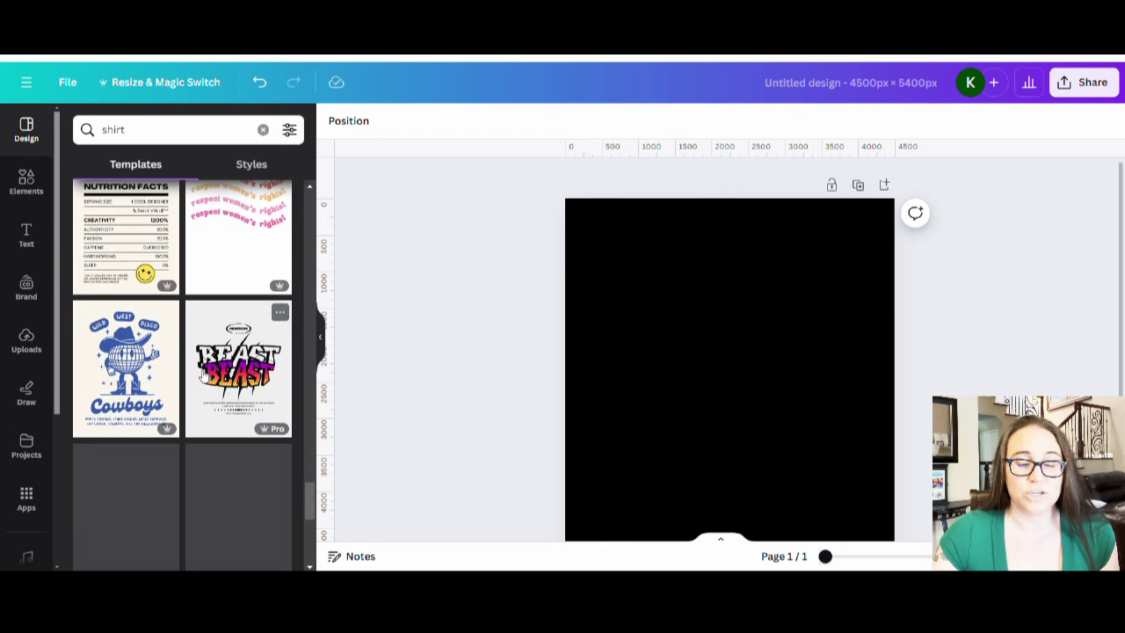
scroll(193, 387, "down", 2)
scroll(193, 388, "down", 6)
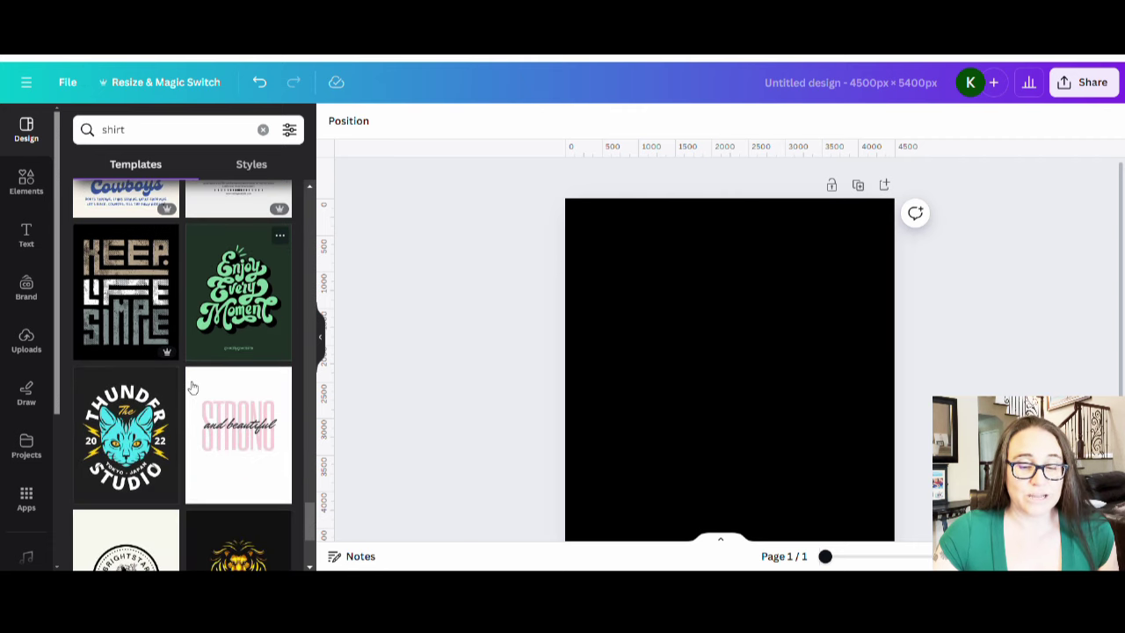
scroll(192, 388, "down", 1)
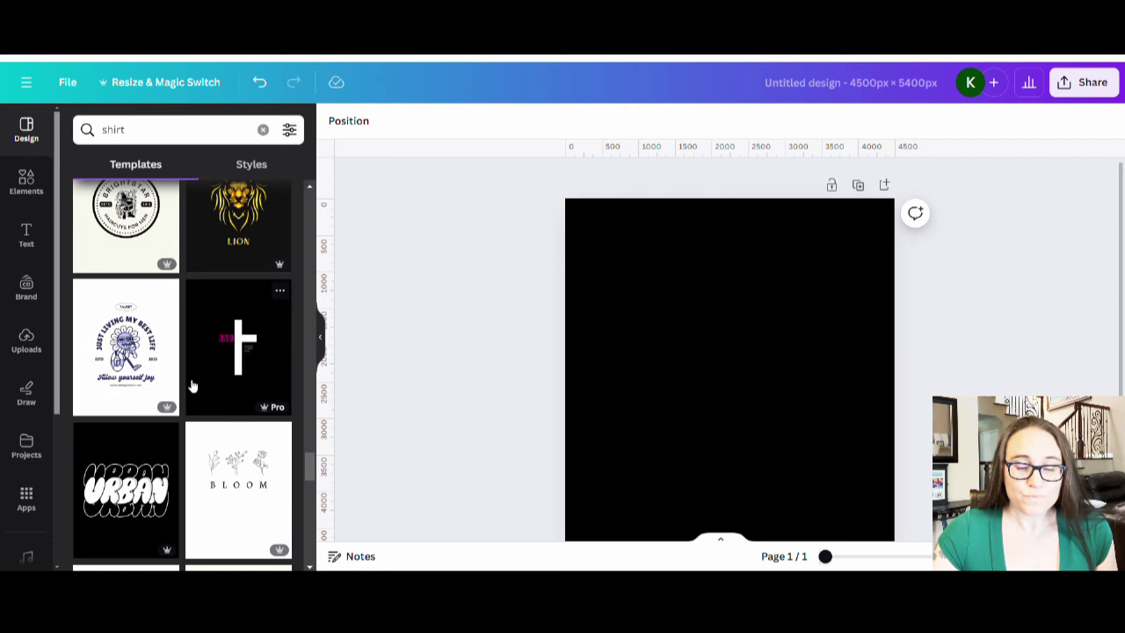
scroll(211, 370, "down", 4)
scroll(211, 370, "down", 5)
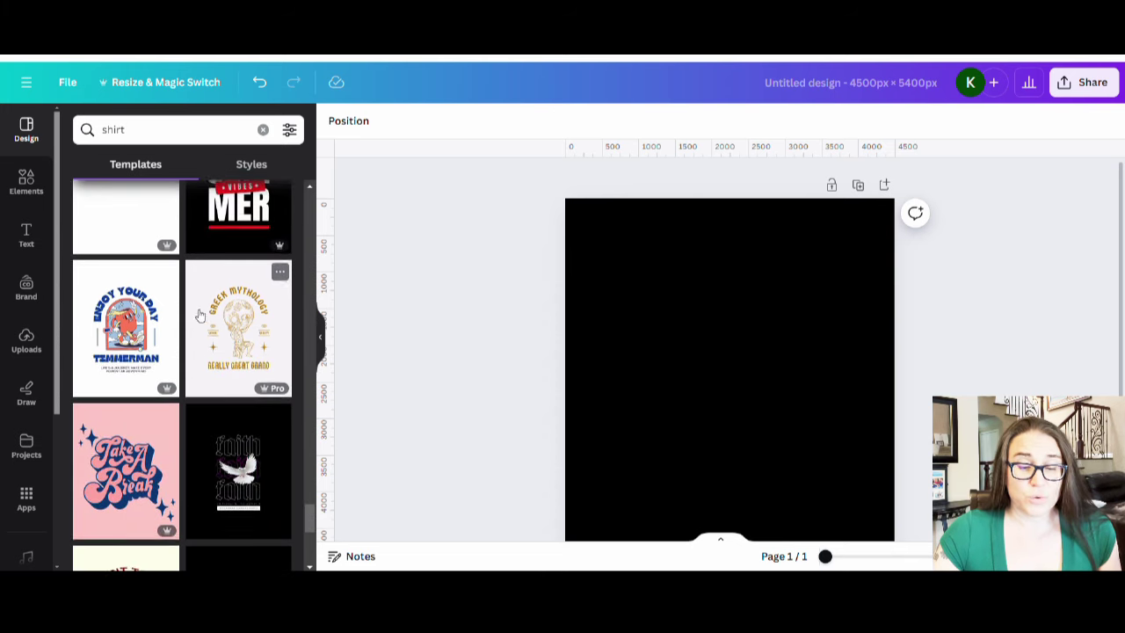
scroll(211, 327, "down", 5)
scroll(167, 360, "down", 5)
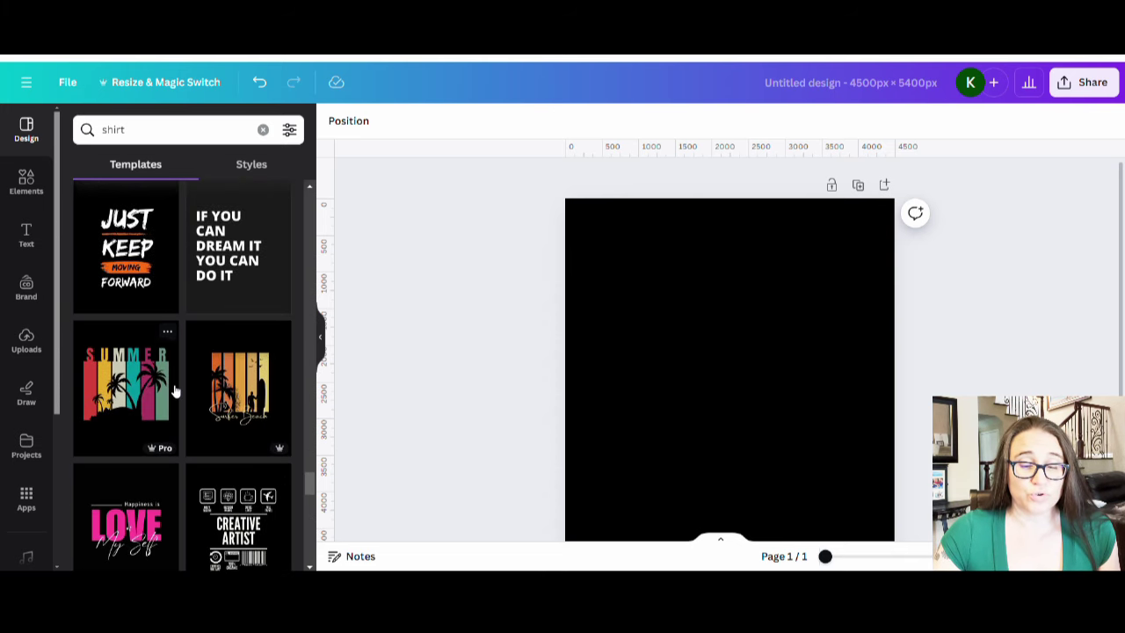
scroll(167, 373, "down", 2)
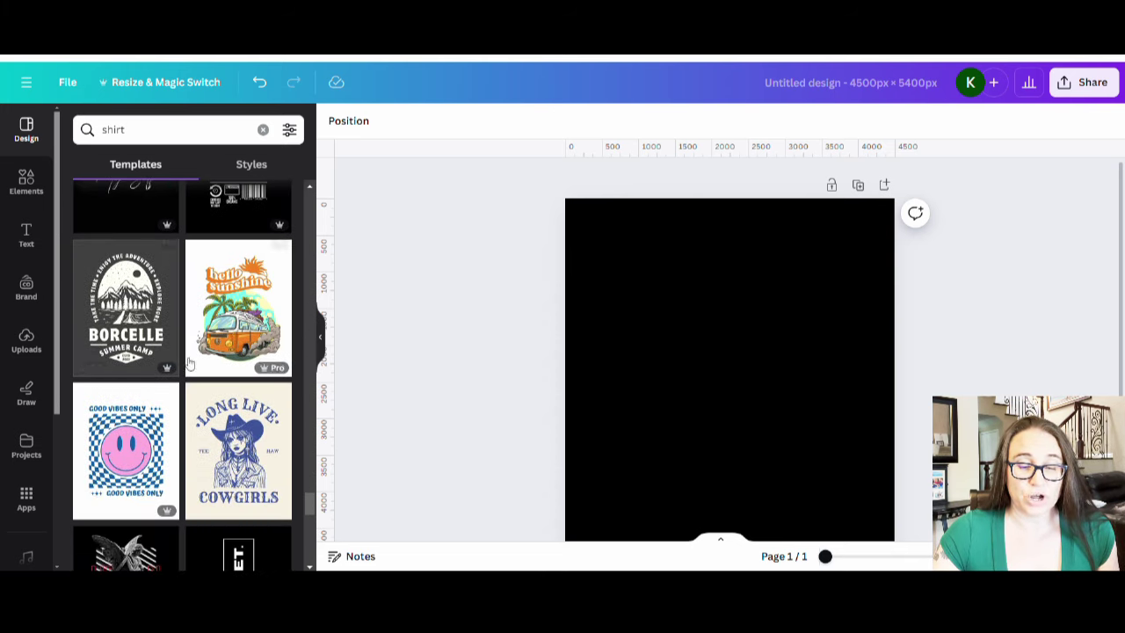
scroll(204, 306, "down", 3)
scroll(204, 306, "down", 8)
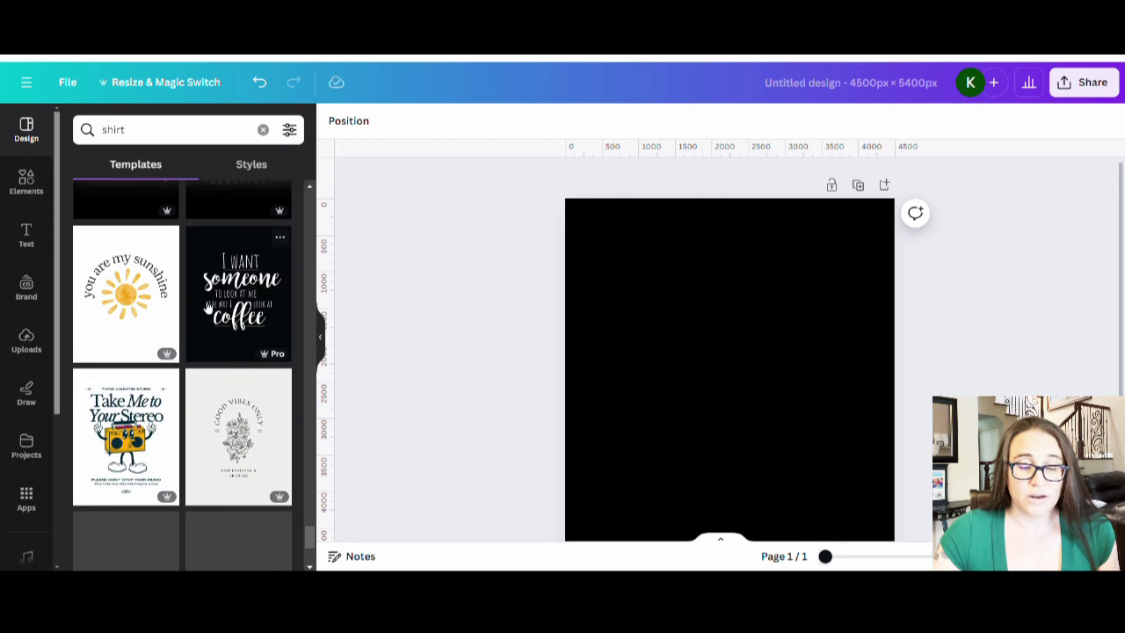
scroll(208, 307, "down", 10)
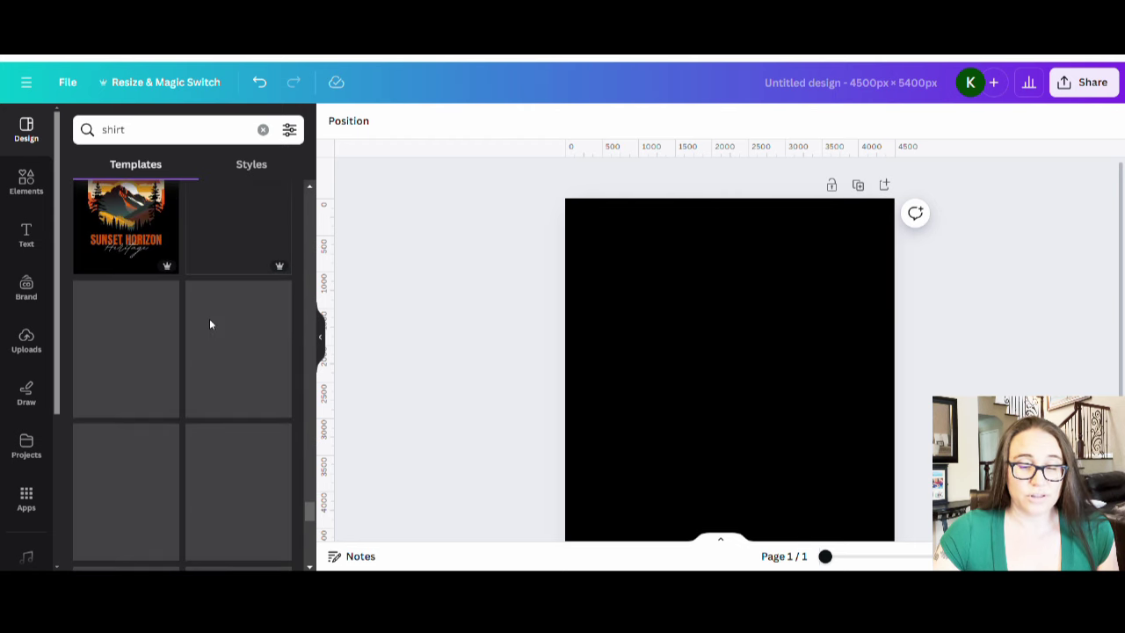
scroll(213, 325, "down", 6)
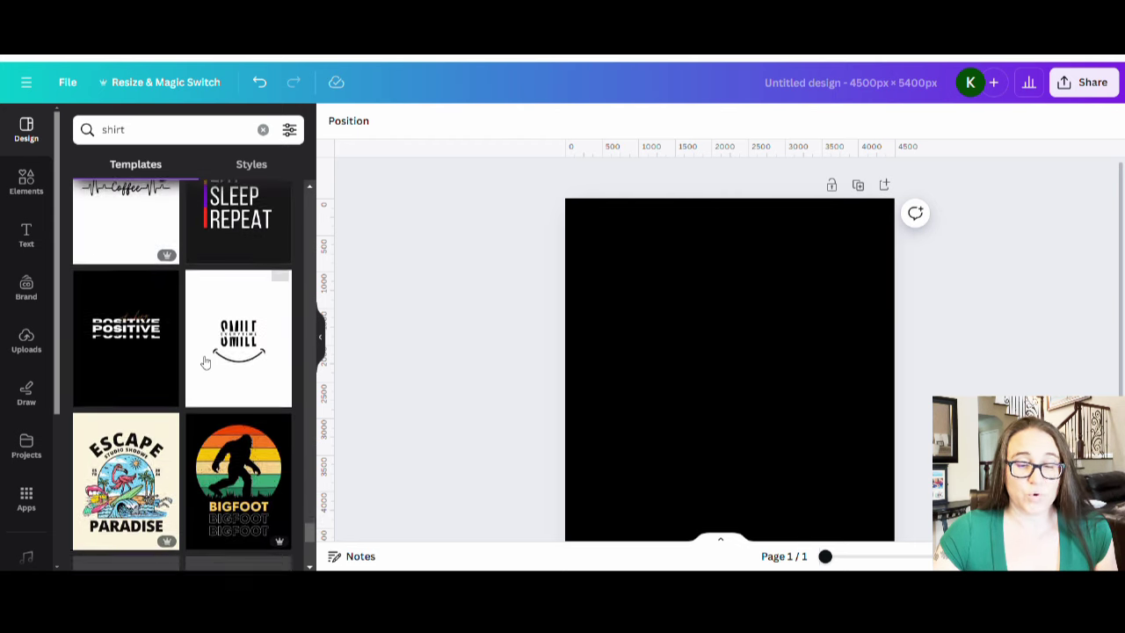
scroll(204, 367, "down", 5)
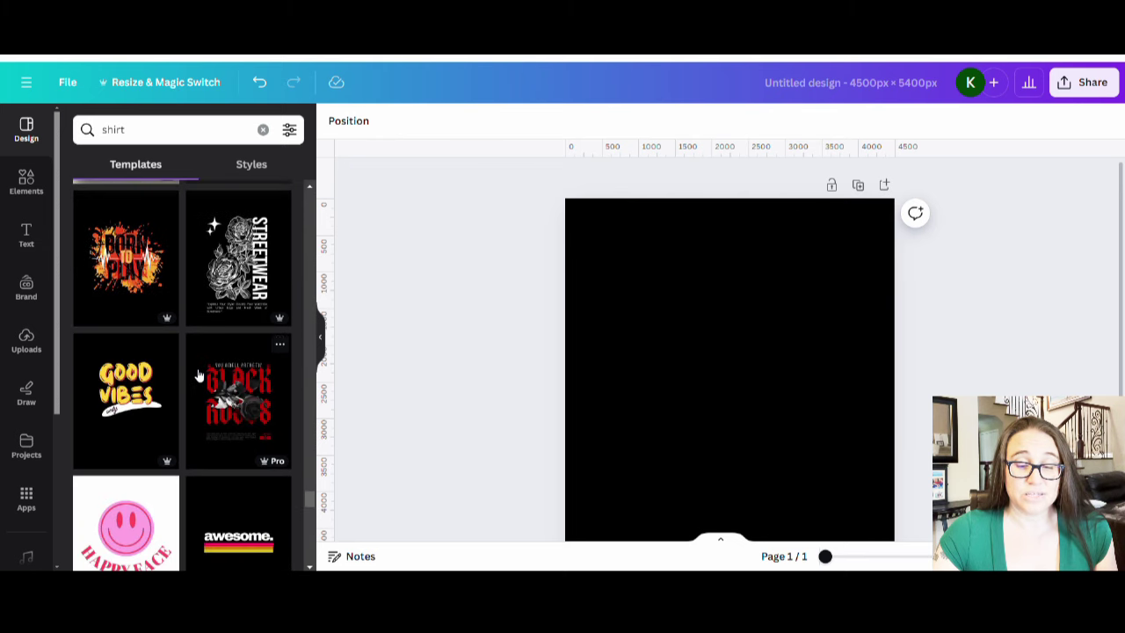
scroll(195, 376, "down", 5)
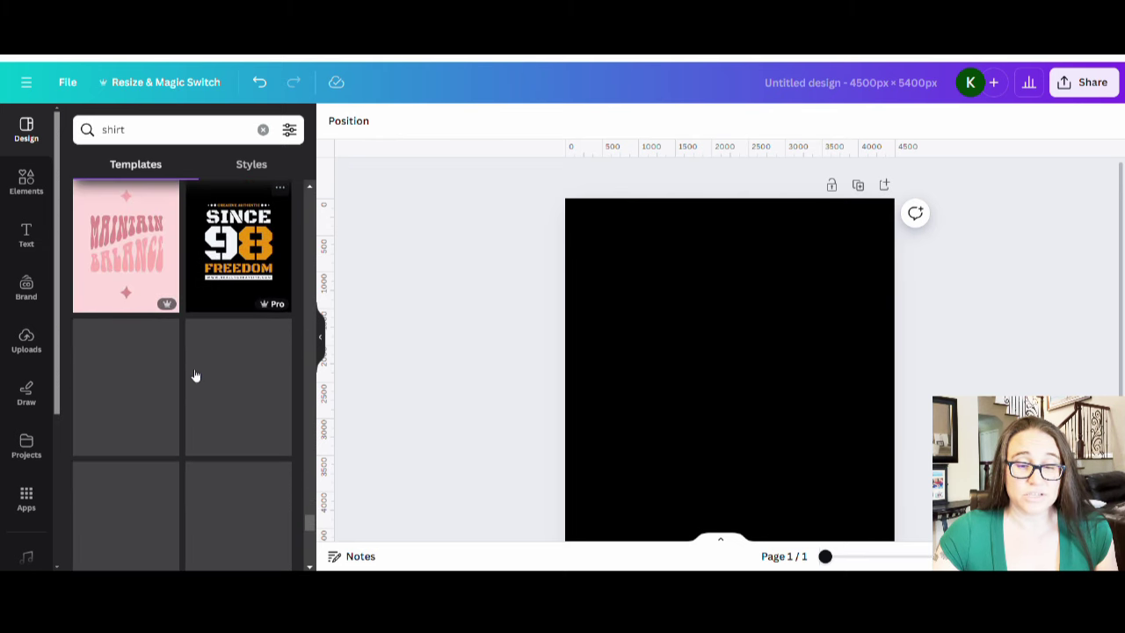
scroll(195, 376, "down", 2)
scroll(195, 372, "up", 1)
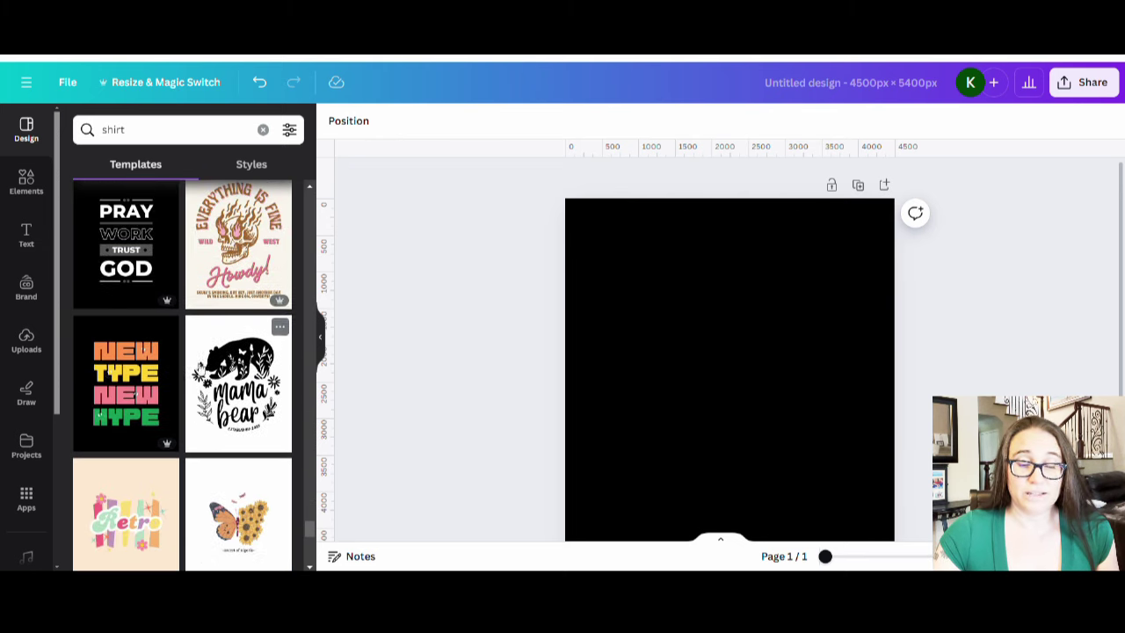
scroll(279, 273, "up", 2)
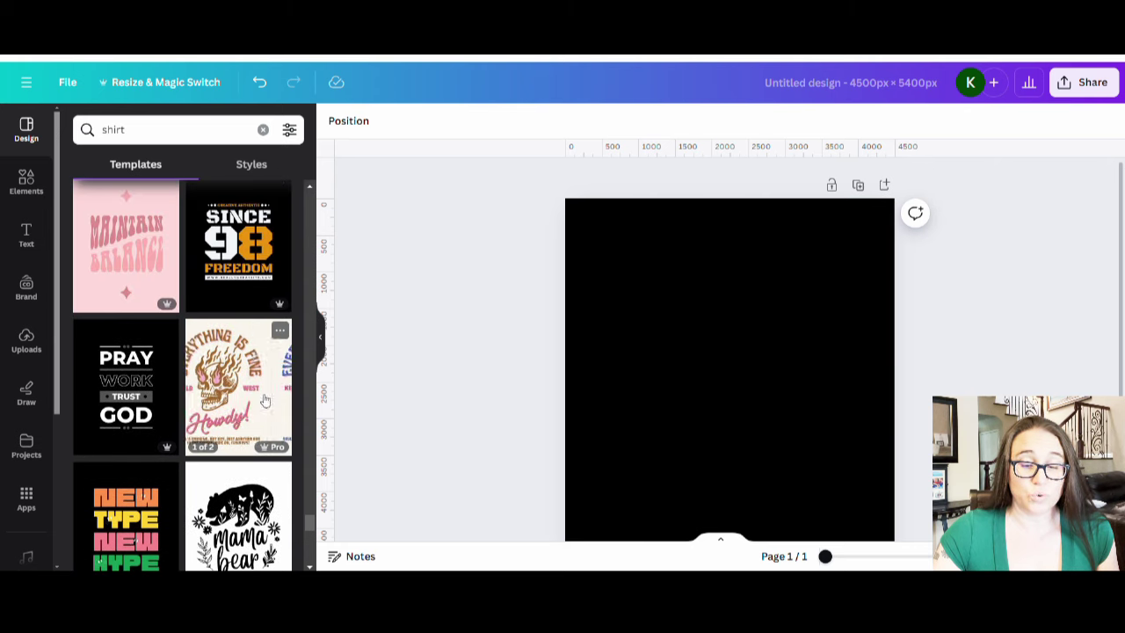
mouse_move(224, 393)
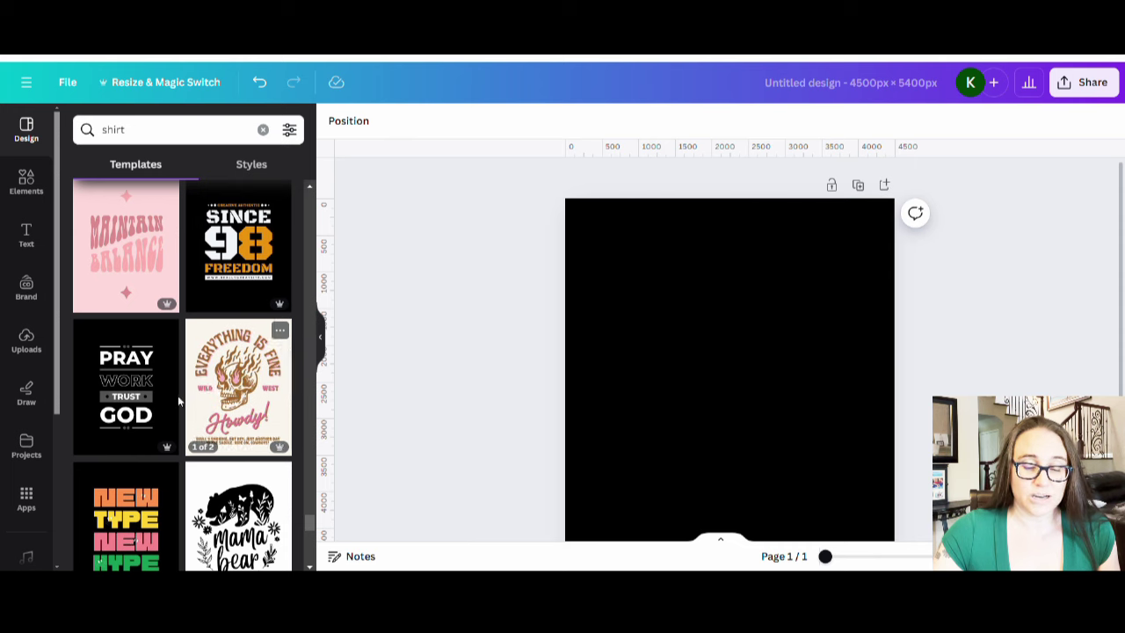
scroll(180, 325, "down", 7)
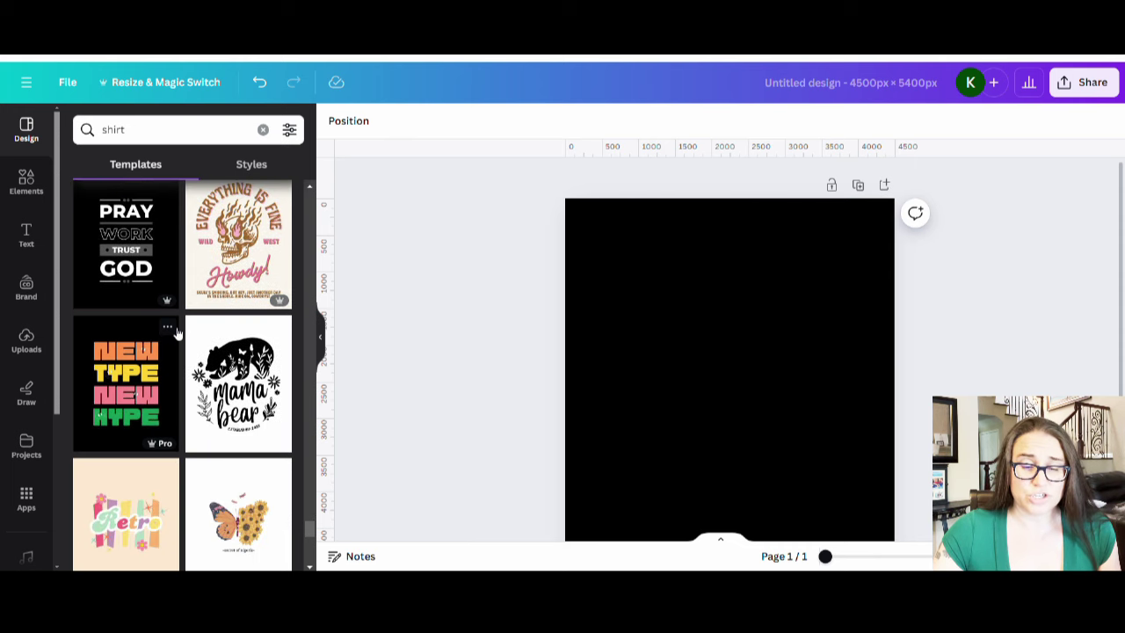
scroll(185, 320, "down", 3)
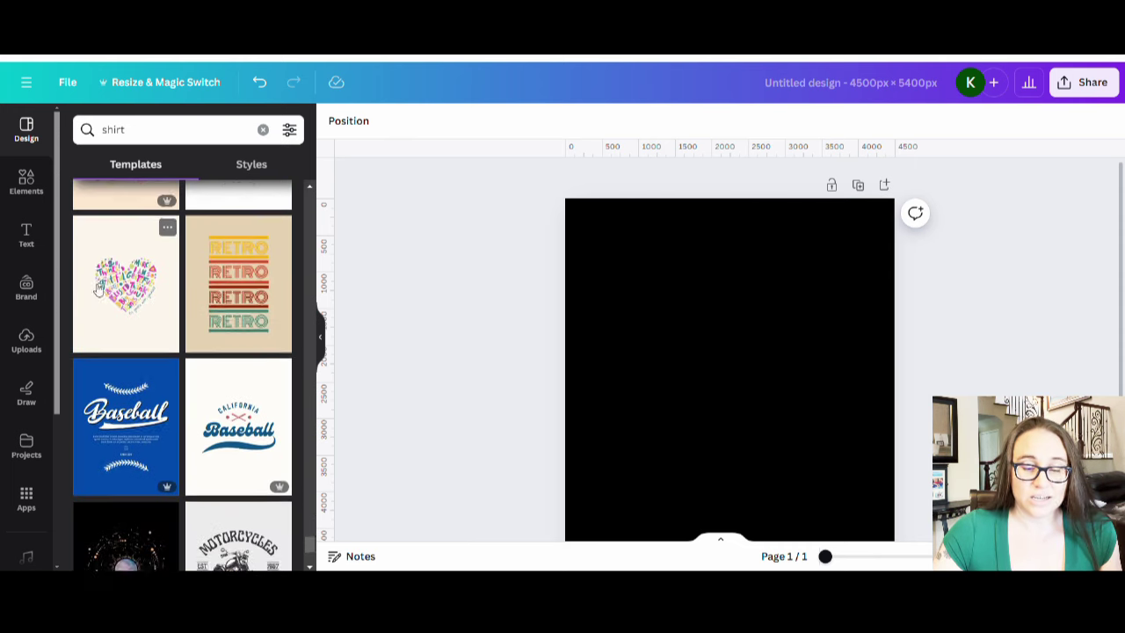
scroll(124, 332, "down", 2)
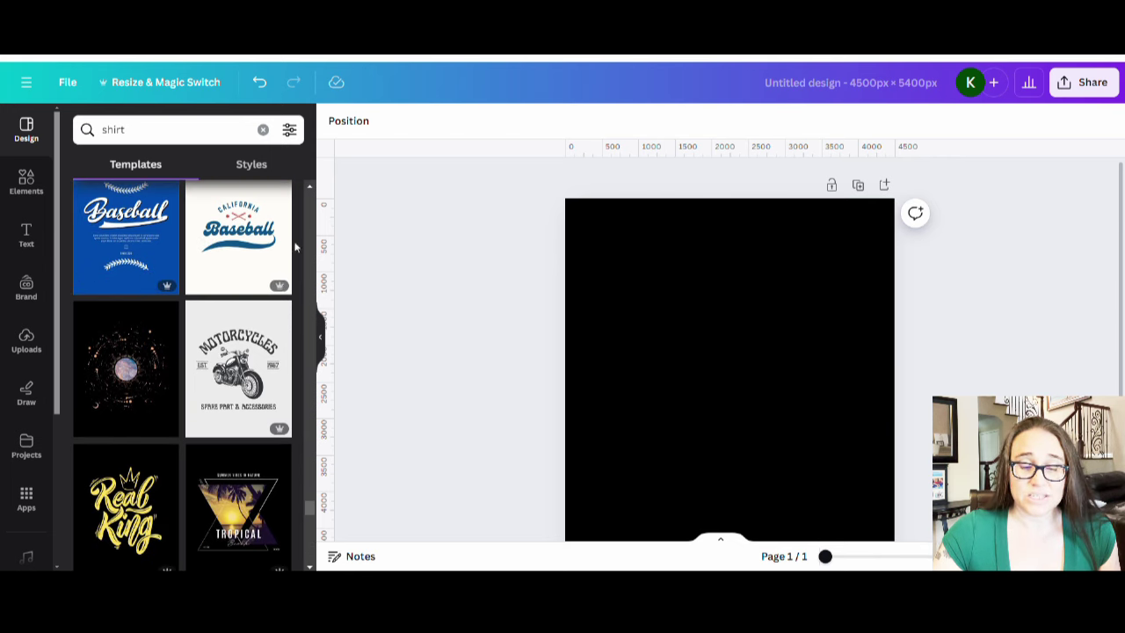
scroll(176, 264, "down", 3)
scroll(166, 268, "down", 2)
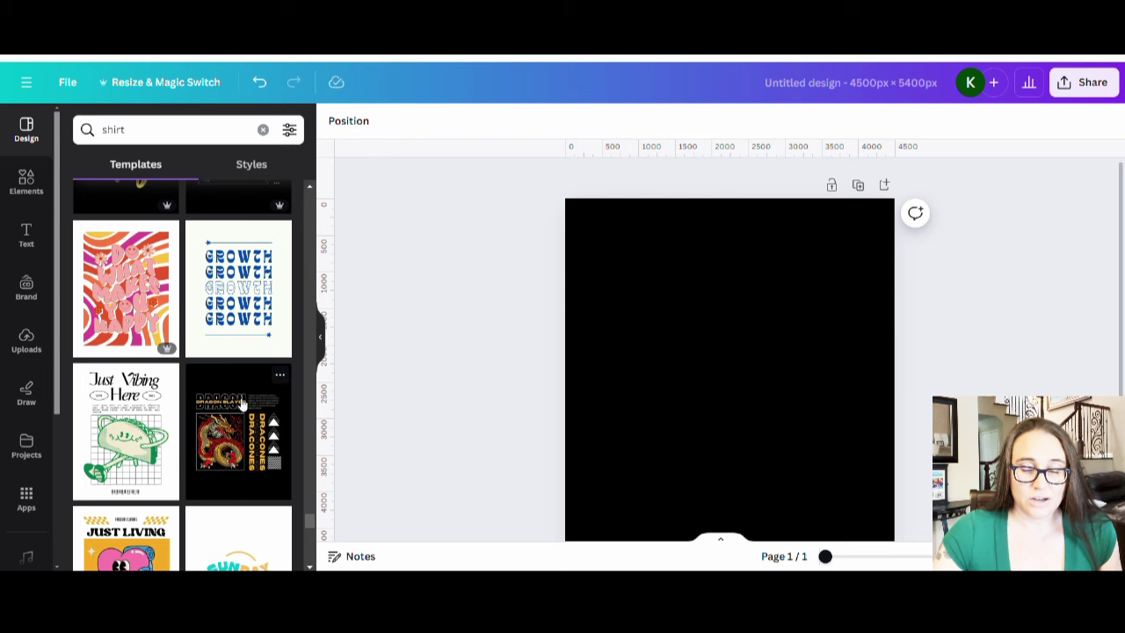
Continue browsing the shirt template results for further lettering styles and graphic layouts.
scroll(159, 351, "down", 5)
scroll(211, 301, "down", 10)
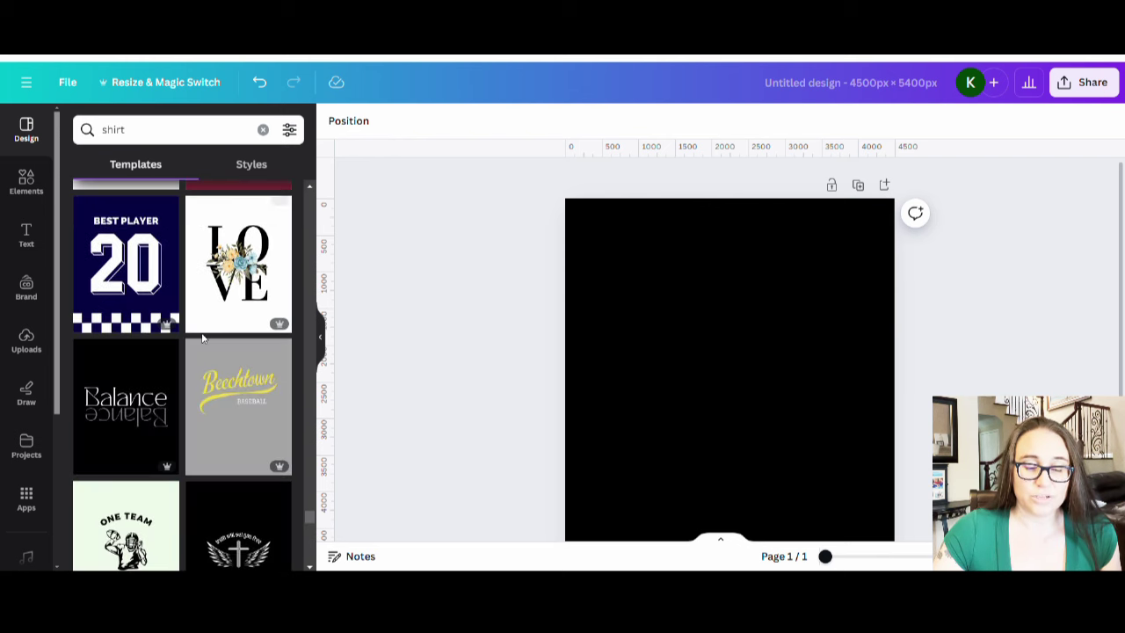
scroll(220, 316, "down", 8)
scroll(207, 337, "down", 8)
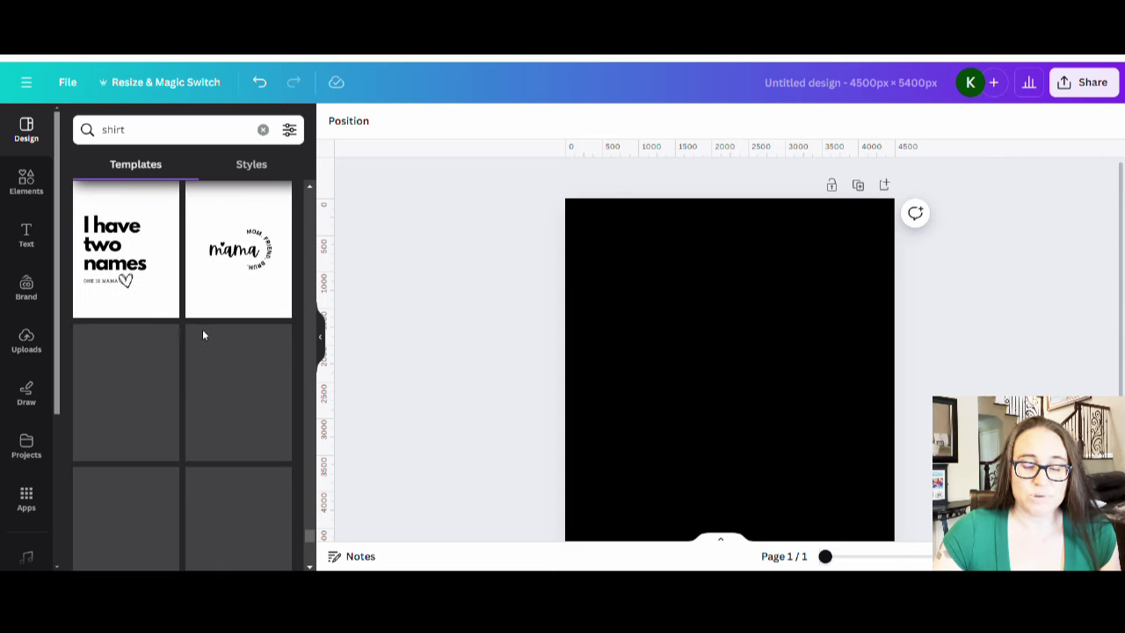
scroll(234, 409, "down", 6)
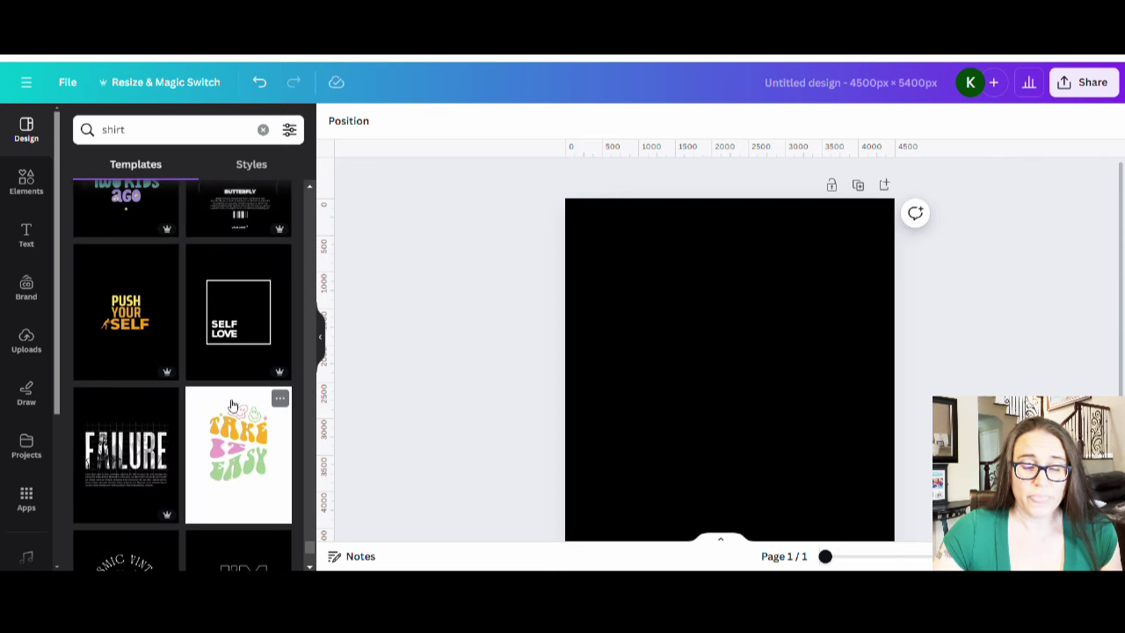
scroll(232, 405, "down", 7)
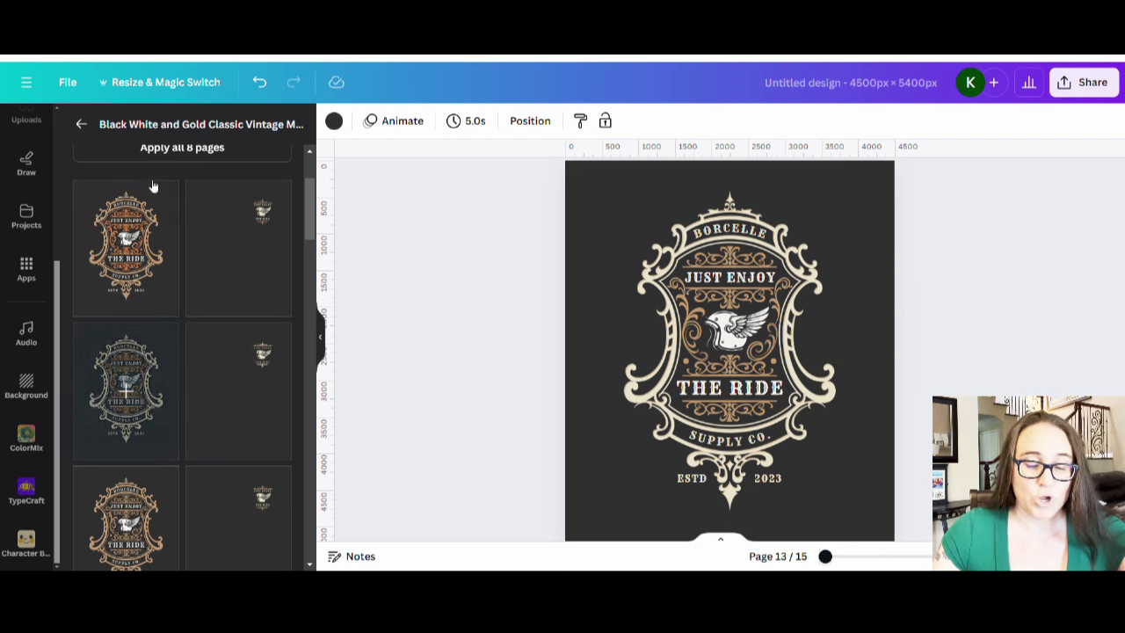
Examine the vintage motorcycle template's page variants, its template style and the similar designs suggested below them.
scroll(148, 246, "down", 2)
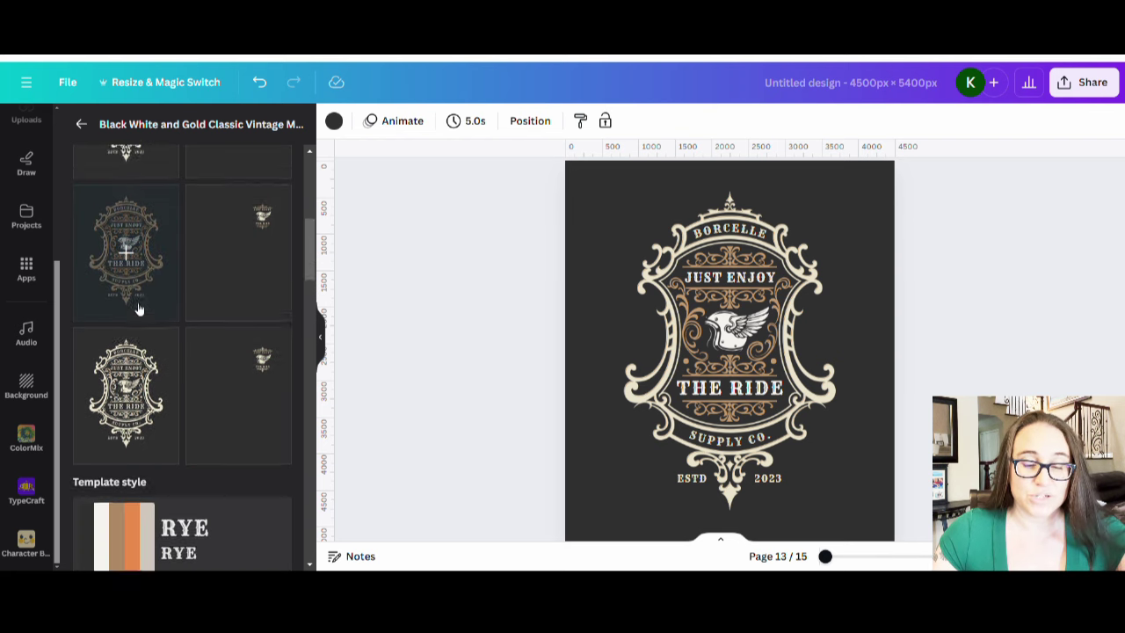
scroll(132, 264, "down", 2)
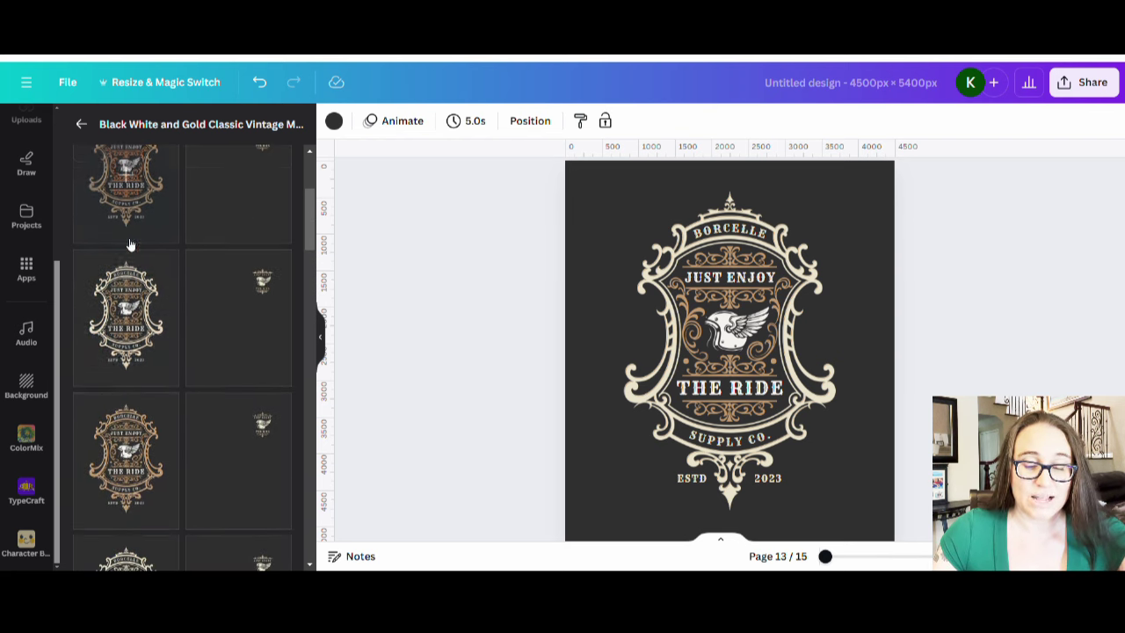
scroll(132, 246, "down", 3)
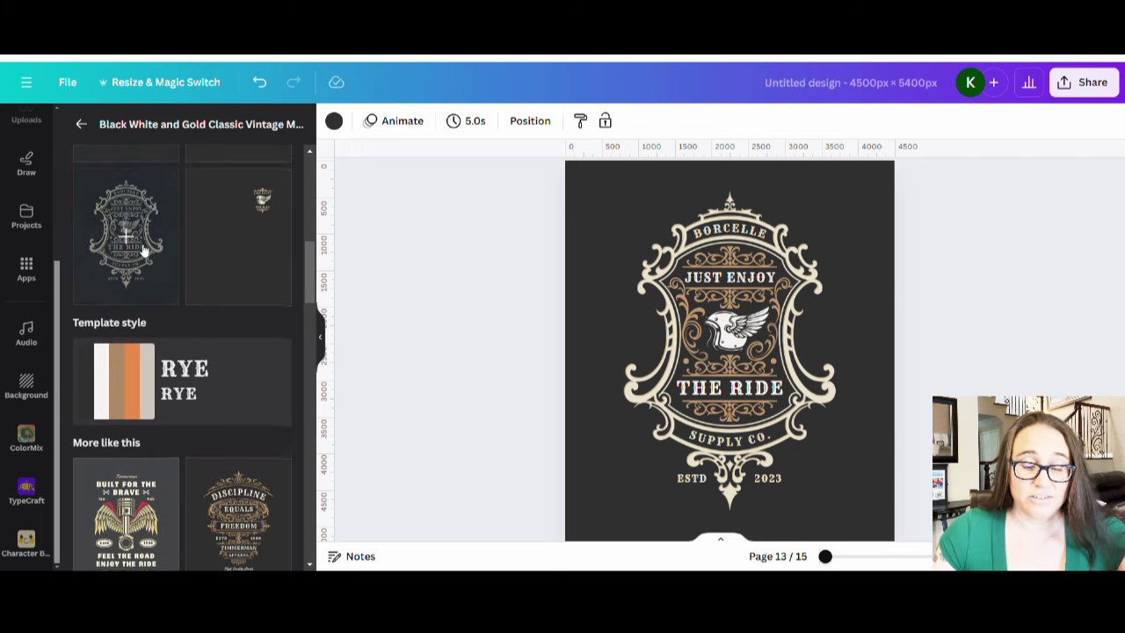
scroll(142, 251, "down", 1)
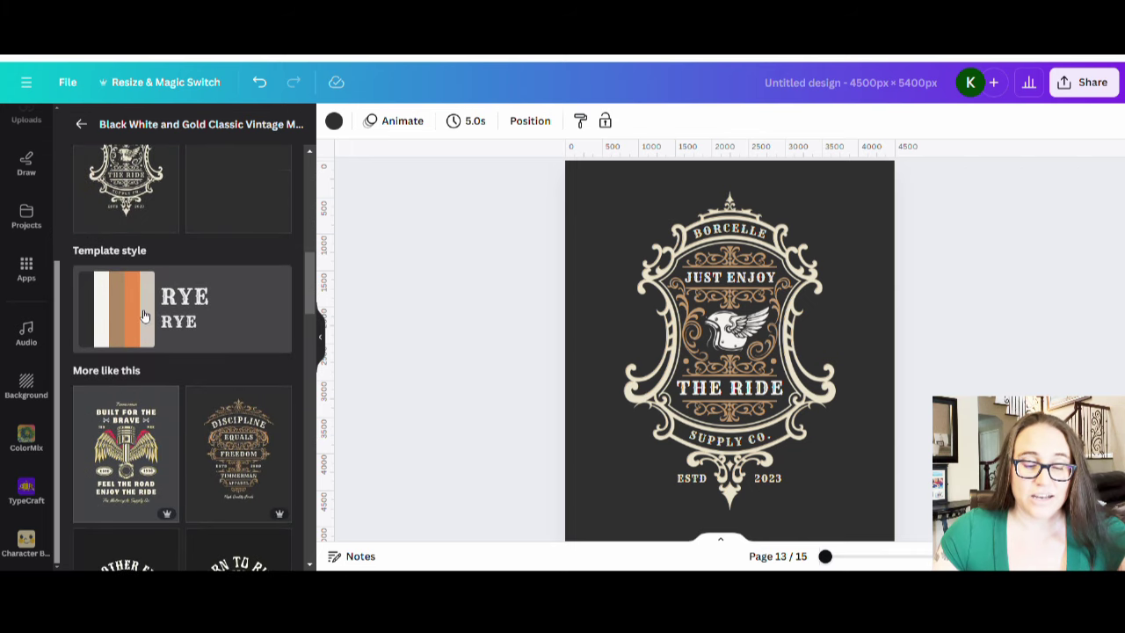
scroll(145, 315, "down", 3)
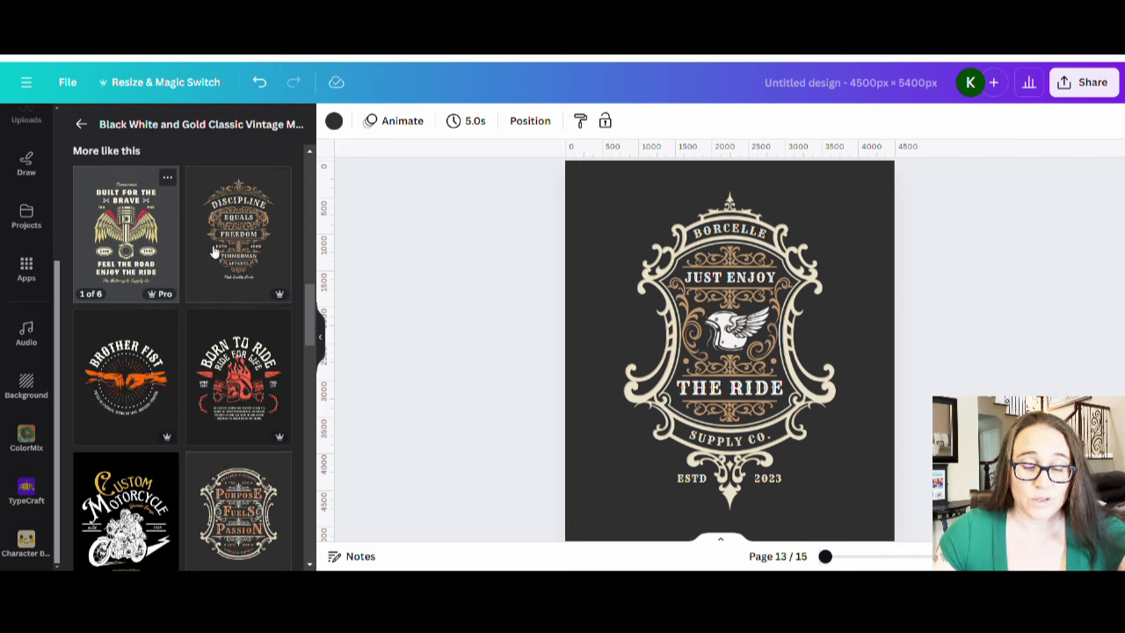
scroll(219, 264, "down", 2)
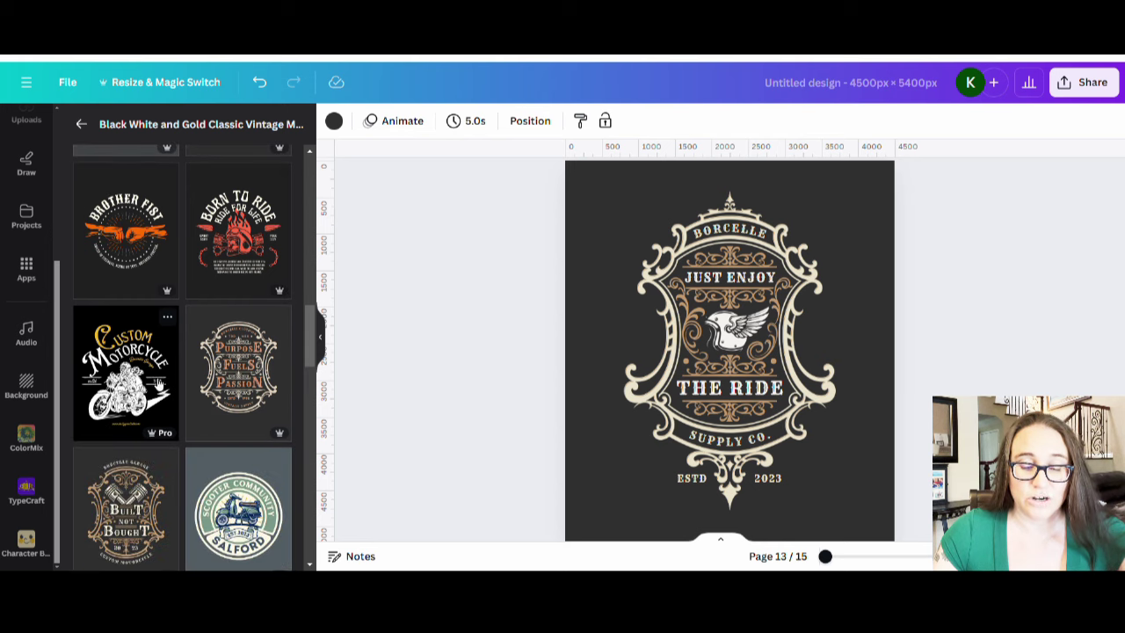
scroll(237, 396, "down", 2)
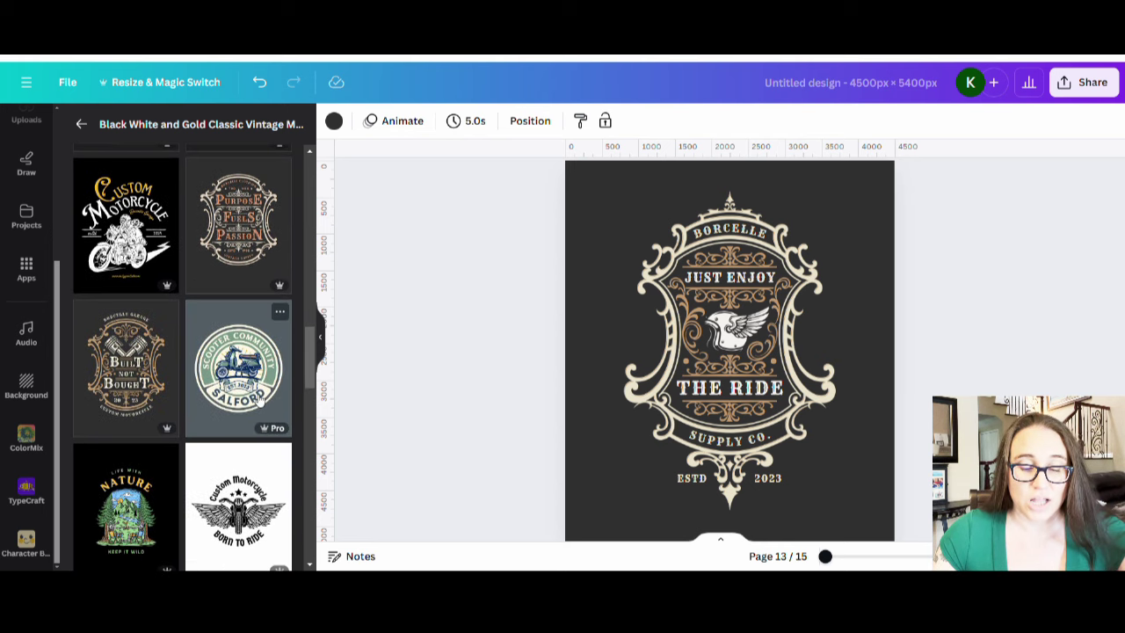
scroll(260, 399, "down", 4)
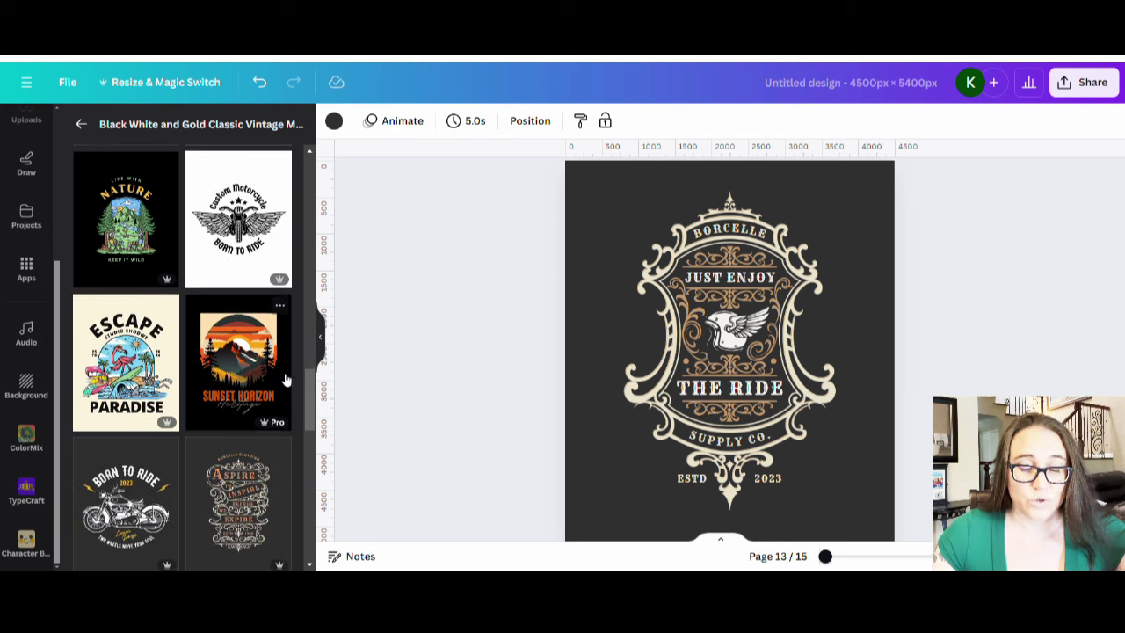
scroll(285, 379, "down", 5)
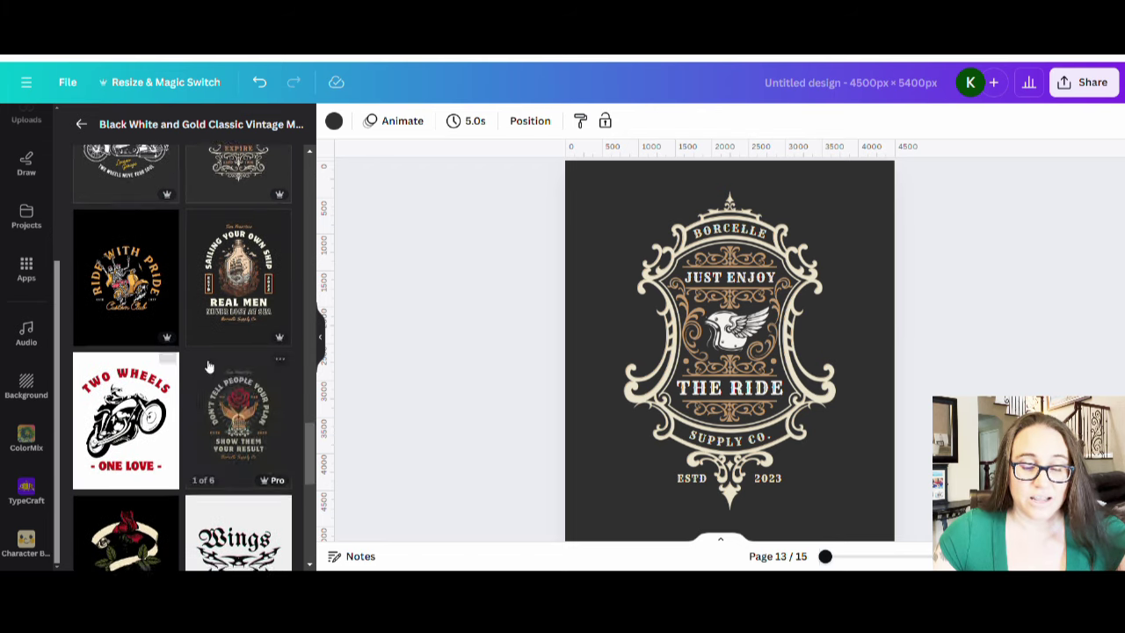
scroll(219, 387, "down", 6)
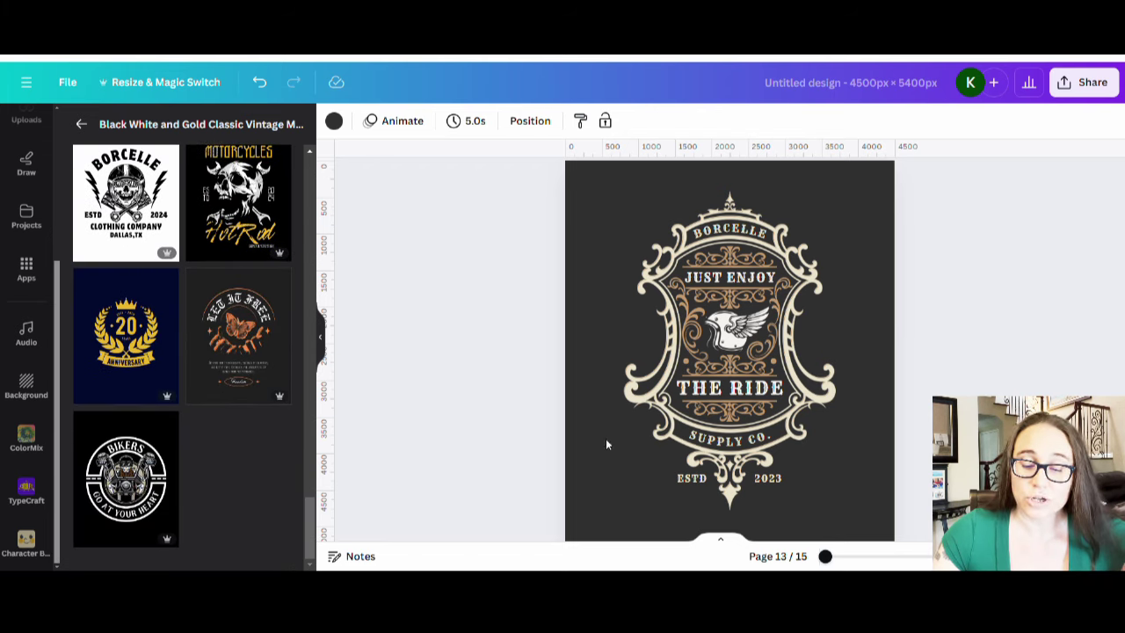
Hide the template list and review the vintage badge designs on the pages from page 13 back to page 1.
left_click(320, 346)
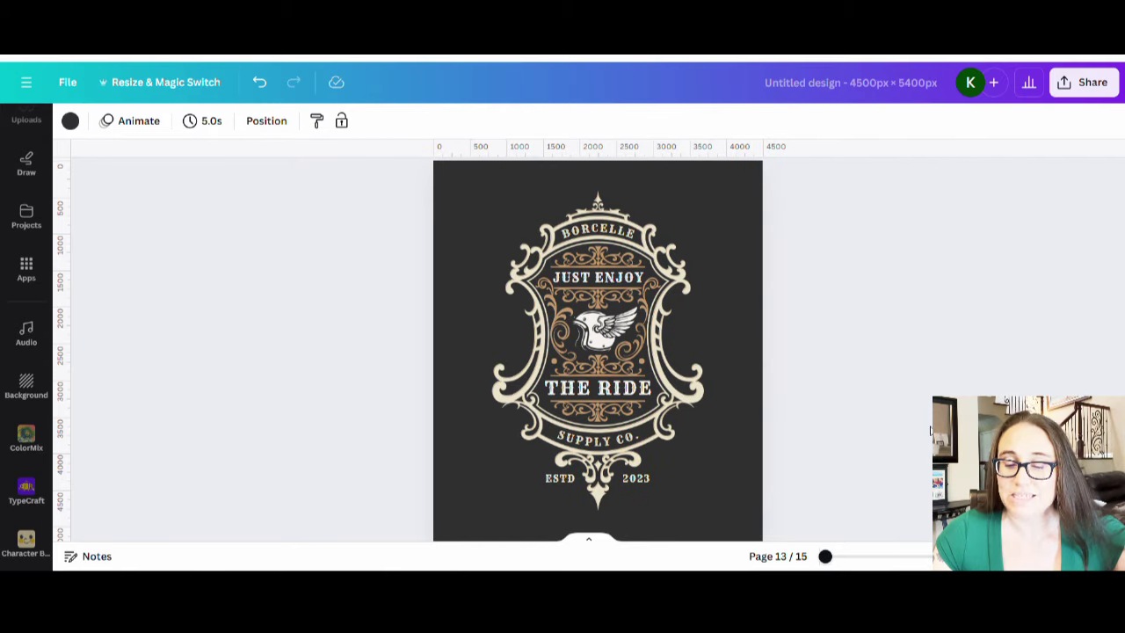
scroll(746, 387, "up", 10)
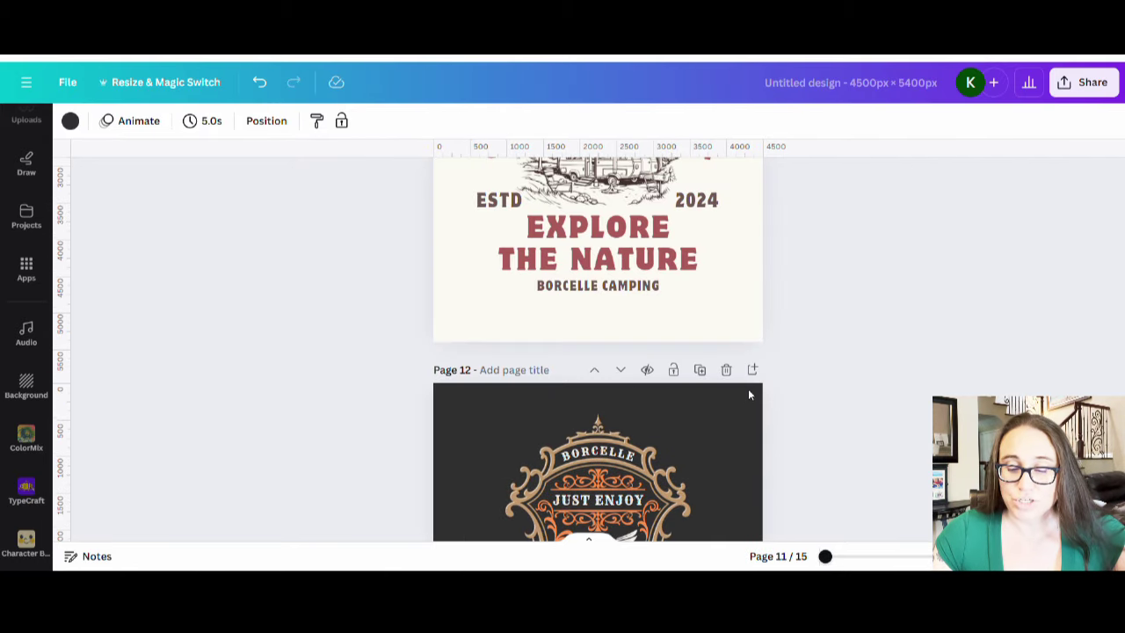
scroll(752, 396, "up", 10)
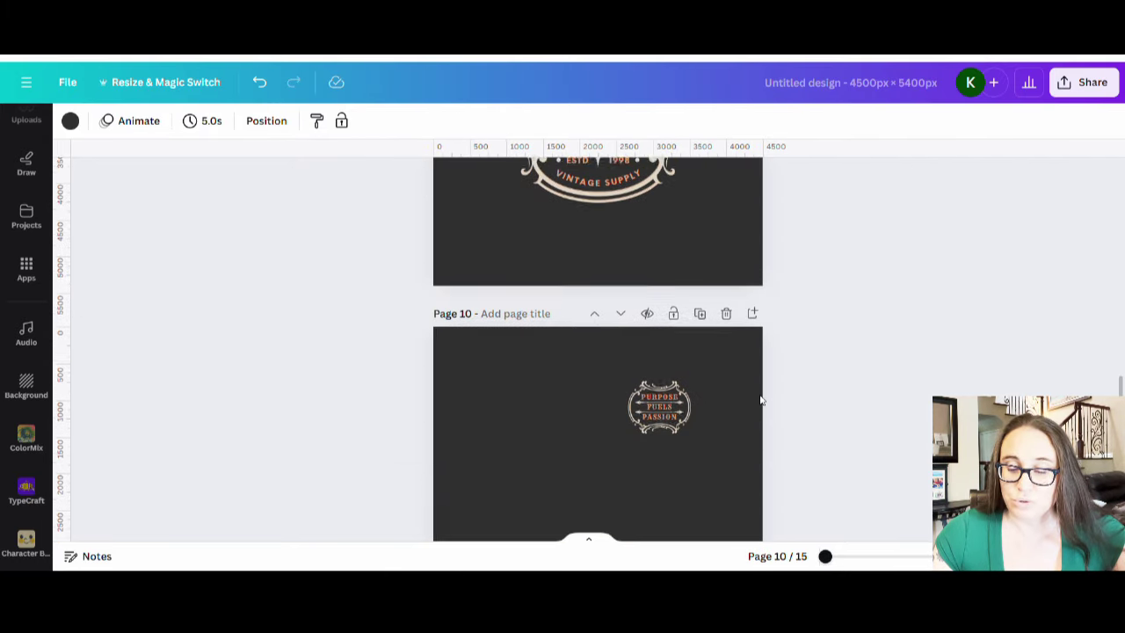
scroll(762, 401, "up", 5)
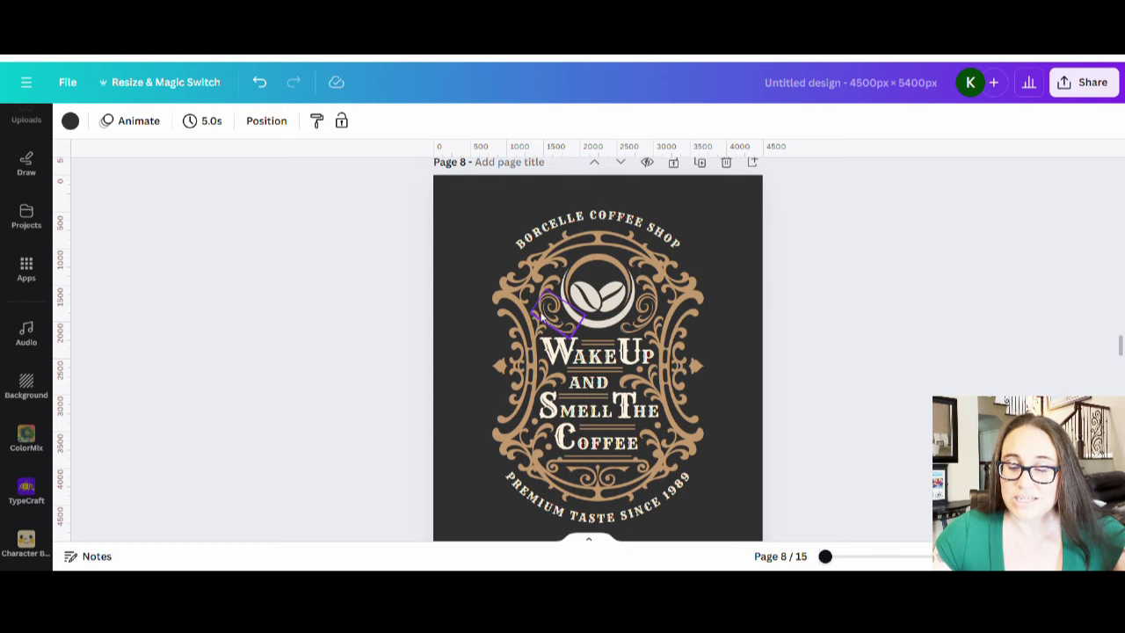
scroll(650, 401, "up", 8)
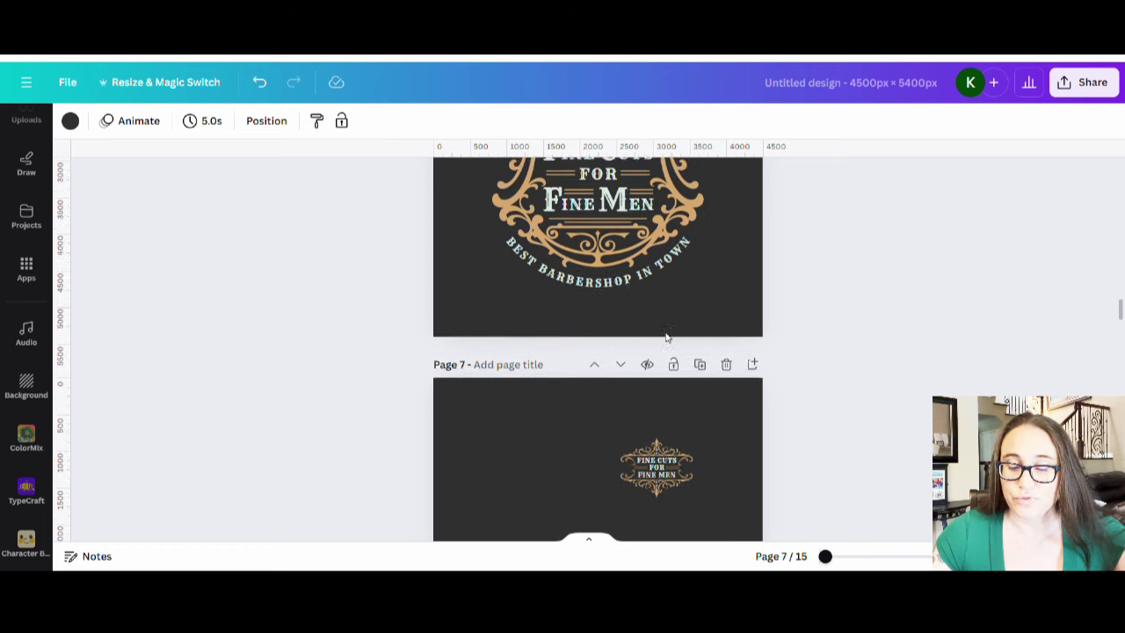
scroll(668, 299, "up", 10)
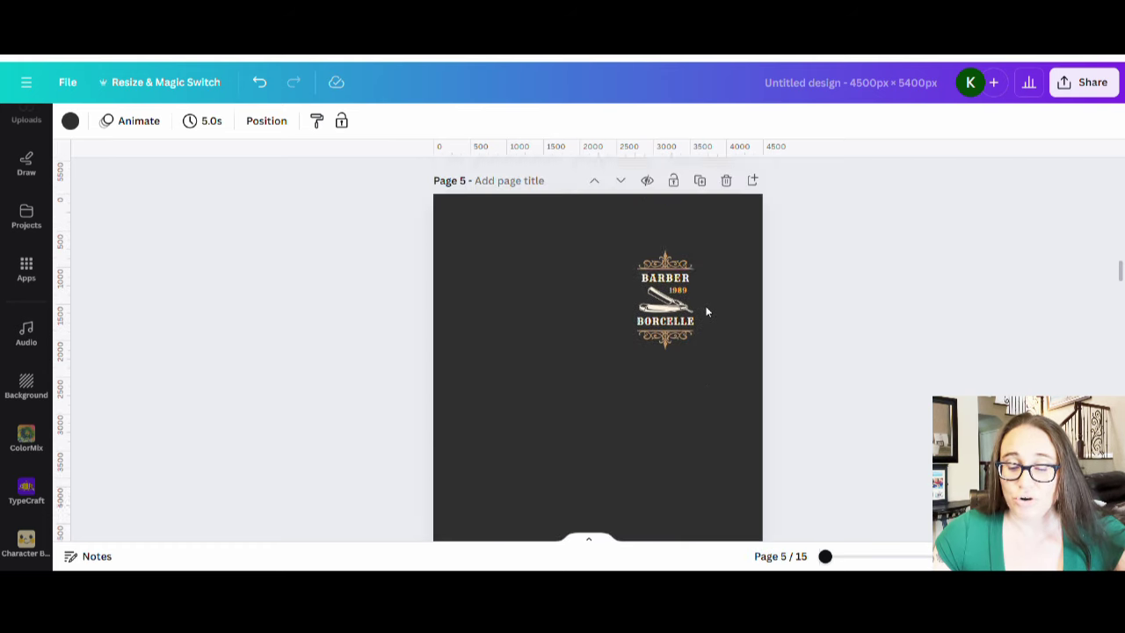
scroll(642, 334, "up", 5)
scroll(649, 380, "up", 5)
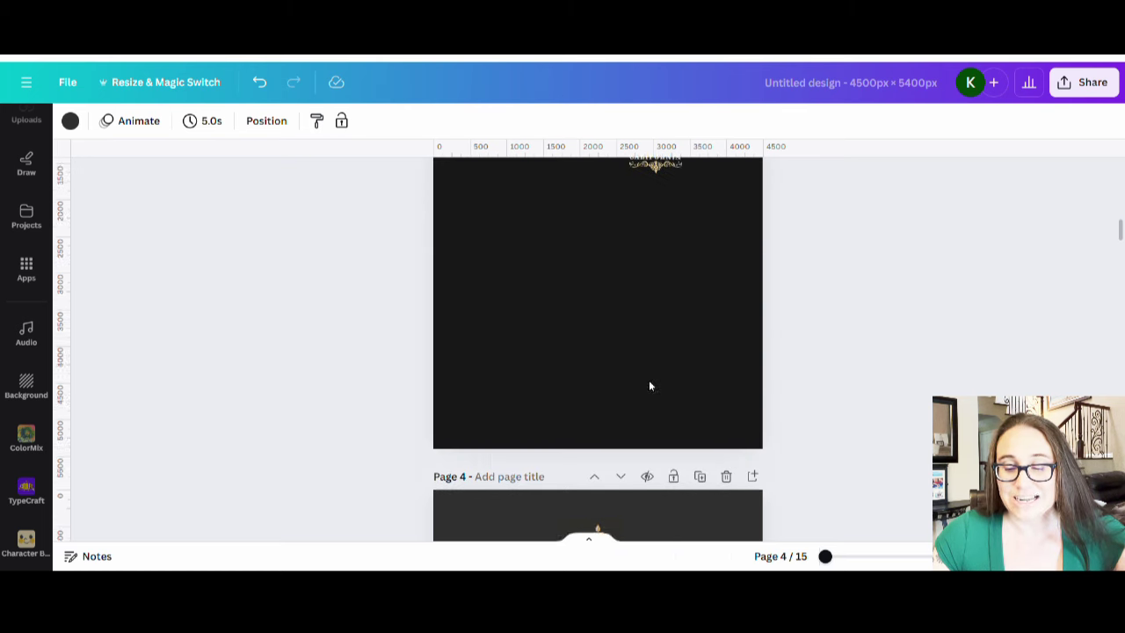
scroll(726, 394, "up", 4)
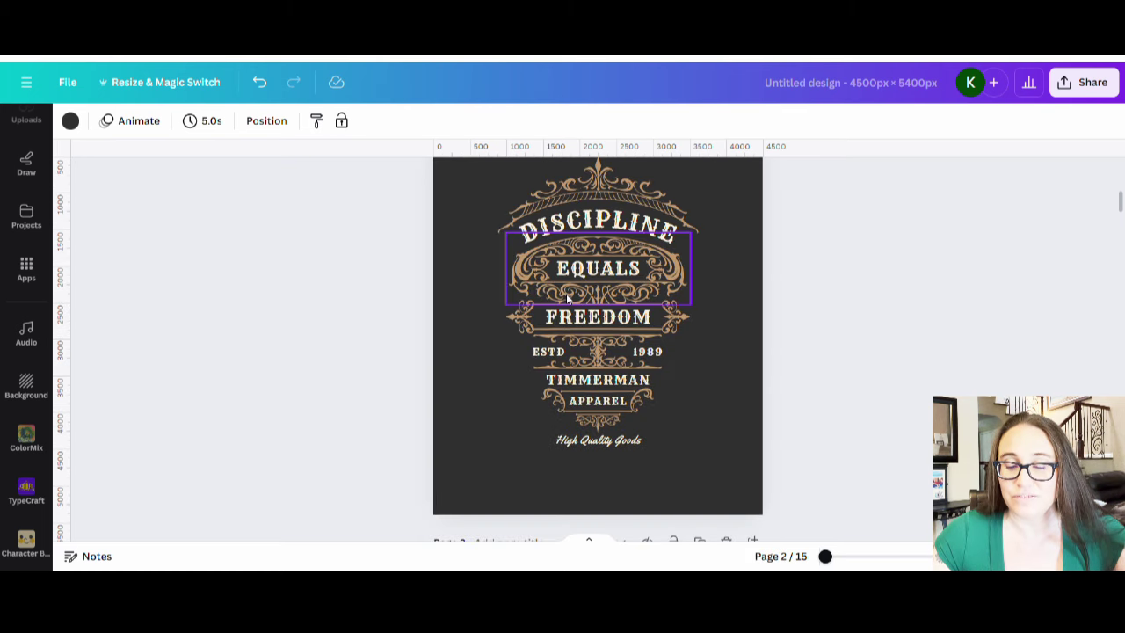
scroll(709, 265, "up", 5)
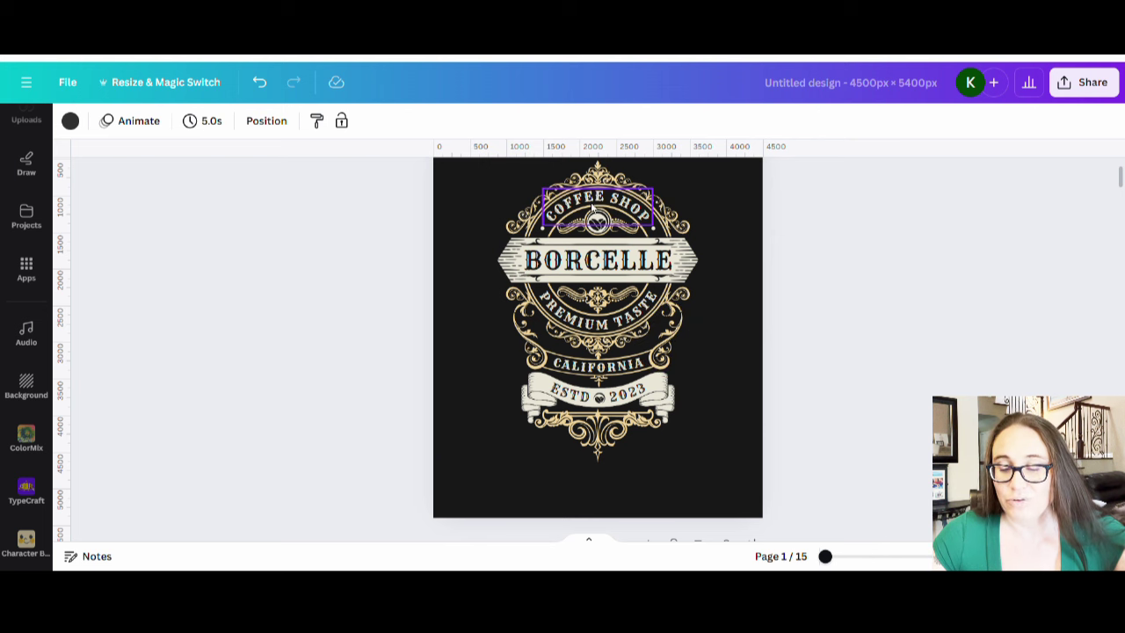
scroll(697, 424, "up", 2)
Delete the winged helmet and the "ESTD" and "2023" texts from the "Just Enjoy The Ride" badge on page 13.
scroll(697, 425, "down", 20)
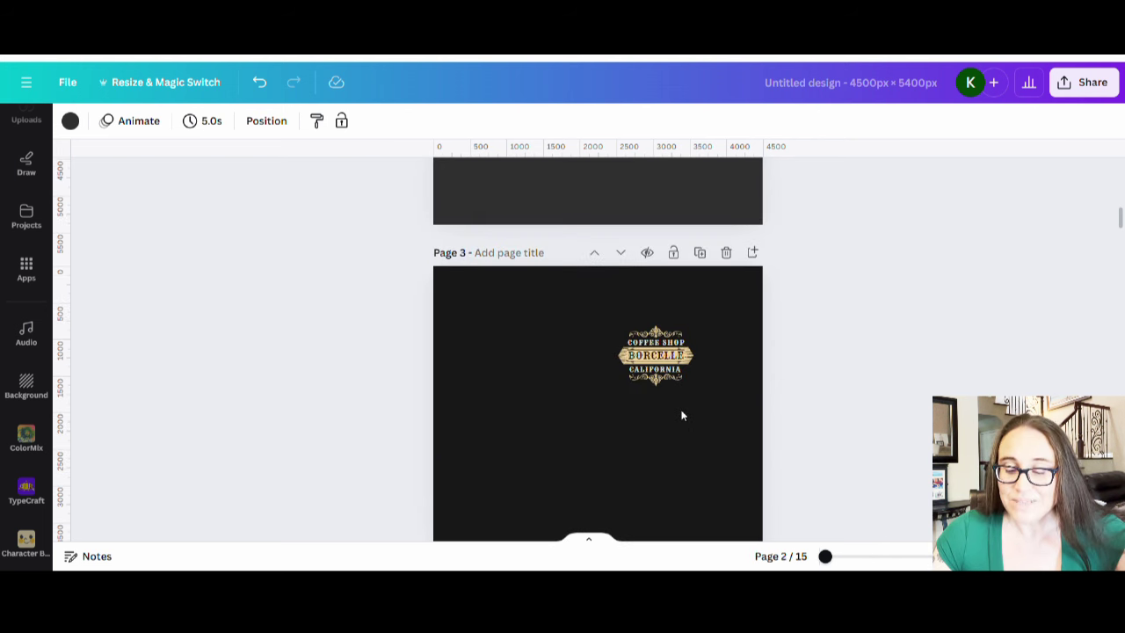
scroll(640, 314, "down", 15)
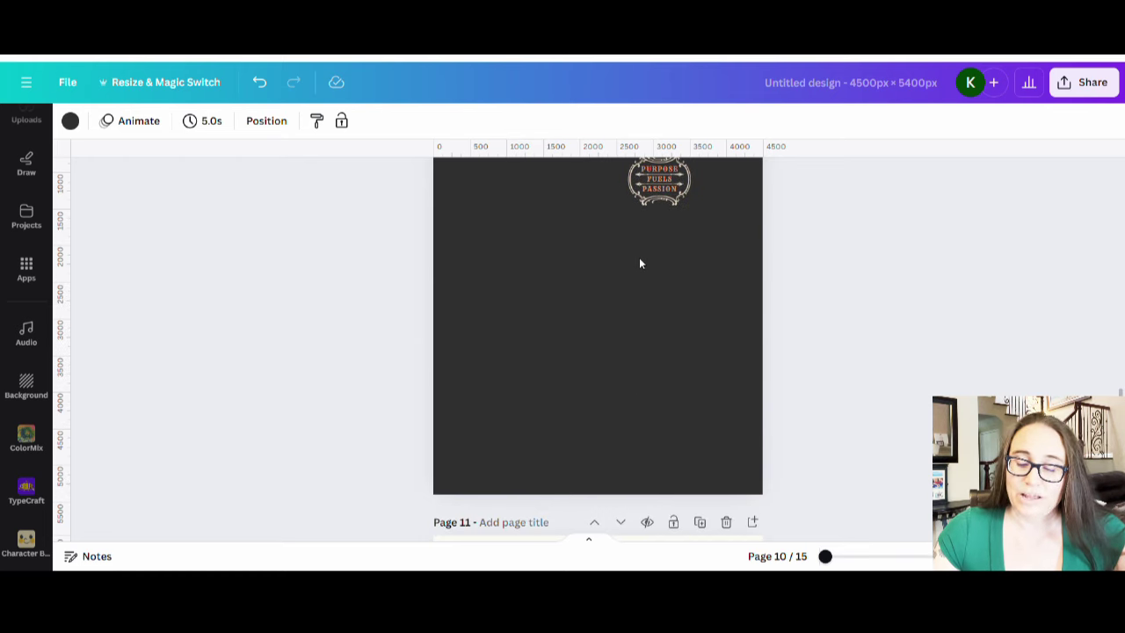
scroll(640, 259, "down", 5)
scroll(640, 257, "down", 10)
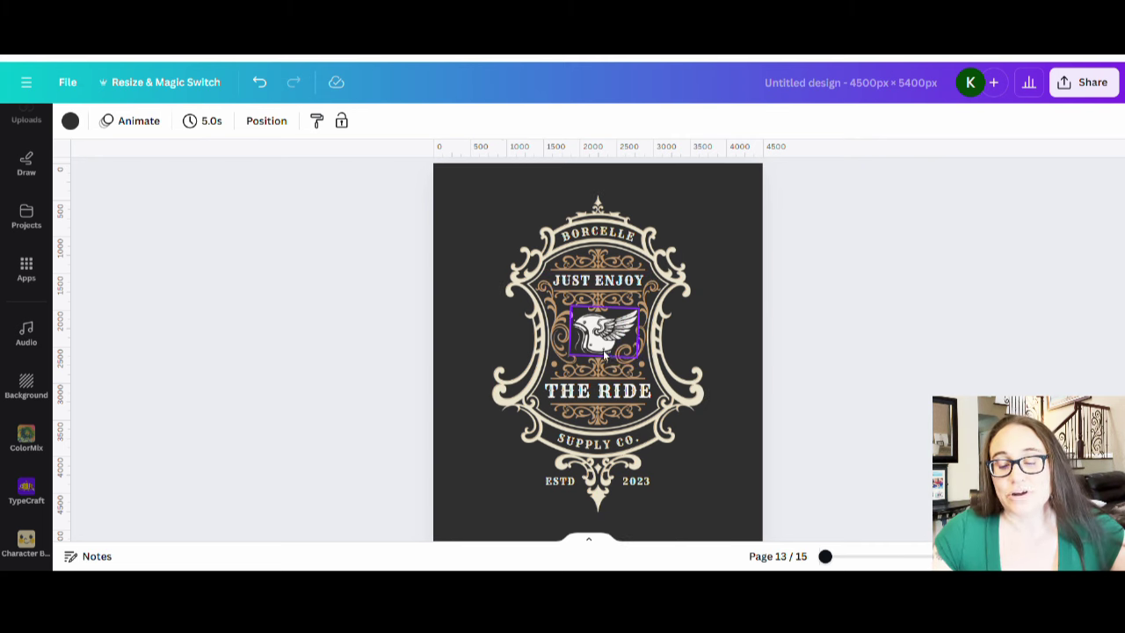
left_click_drag(604, 349, 4, 234)
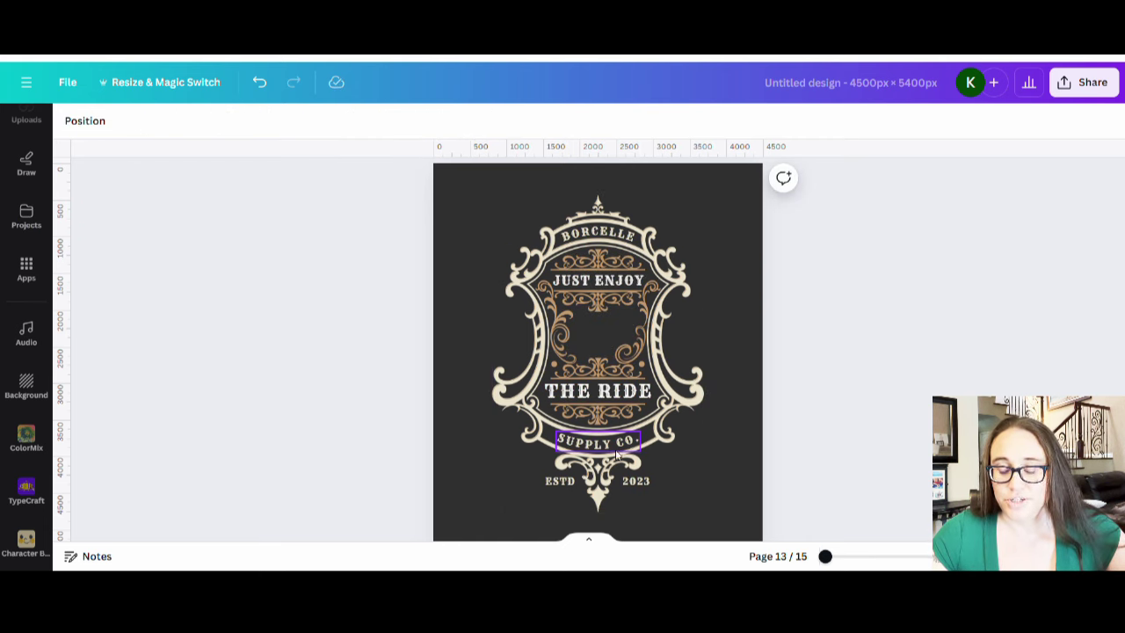
key("Delete")
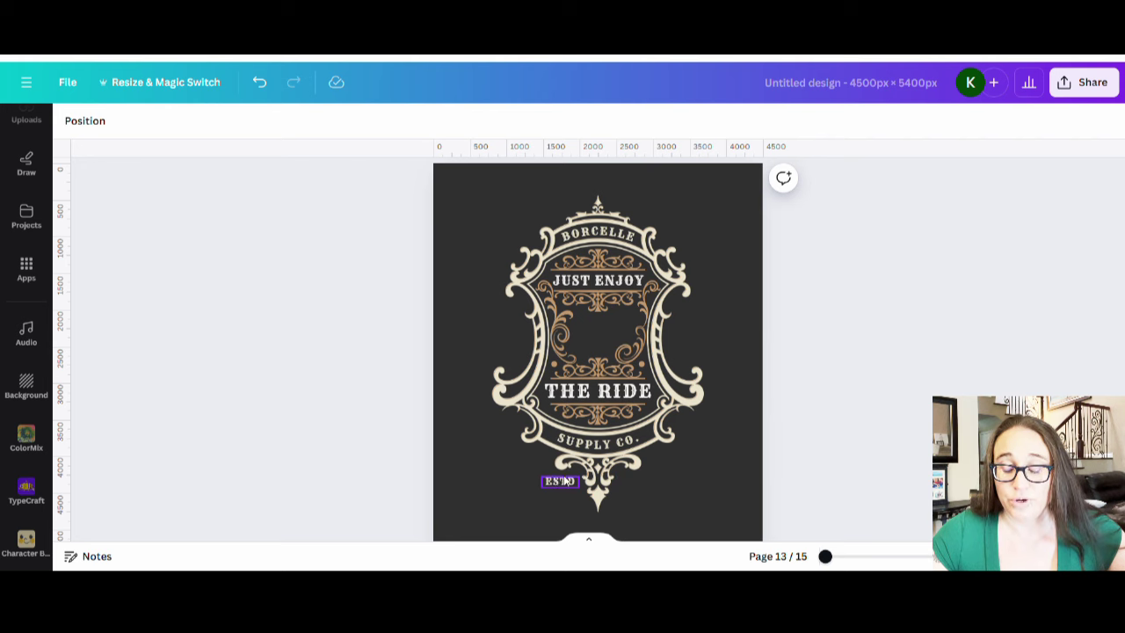
left_click_drag(553, 481, 78, 347)
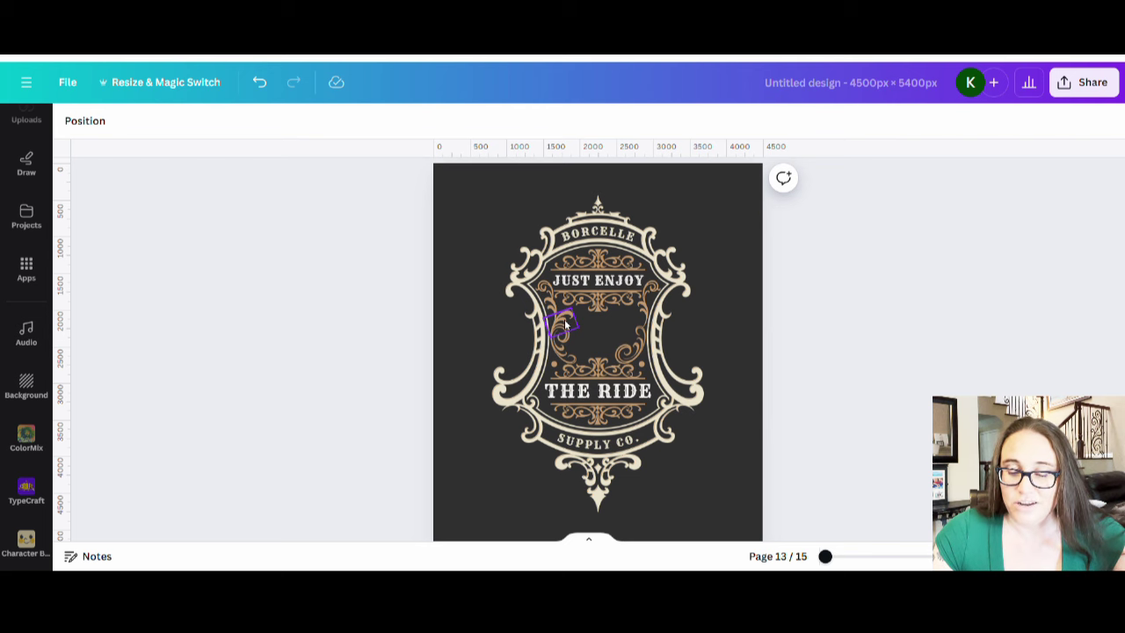
Flip the small upper scroll ornament on the badge's inner right side horizontally and rotate it to mirror its left-hand counterpart.
left_click(638, 314)
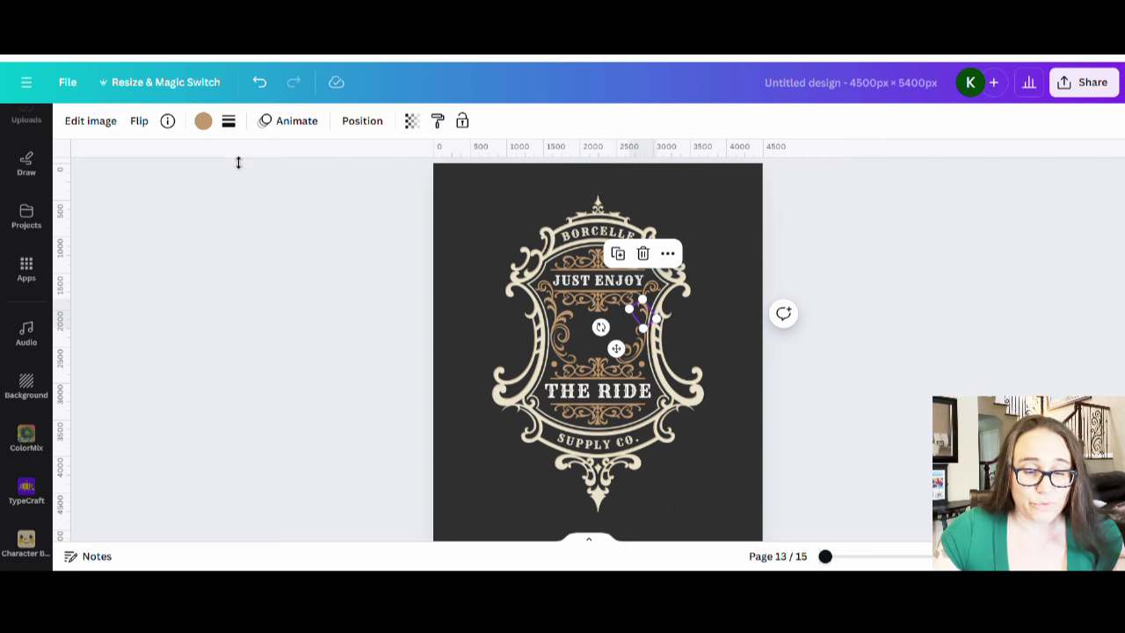
left_click(143, 124)
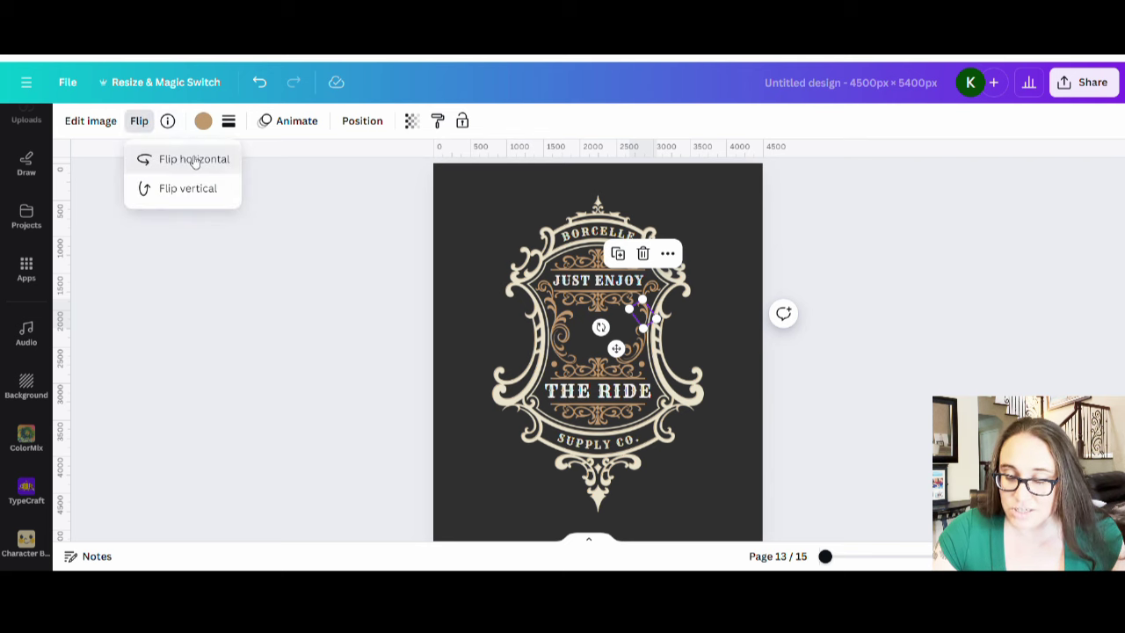
left_click(609, 332)
mouse_move(648, 367)
left_mouse_down()
mouse_move(672, 383)
mouse_move(663, 360)
left_mouse_up()
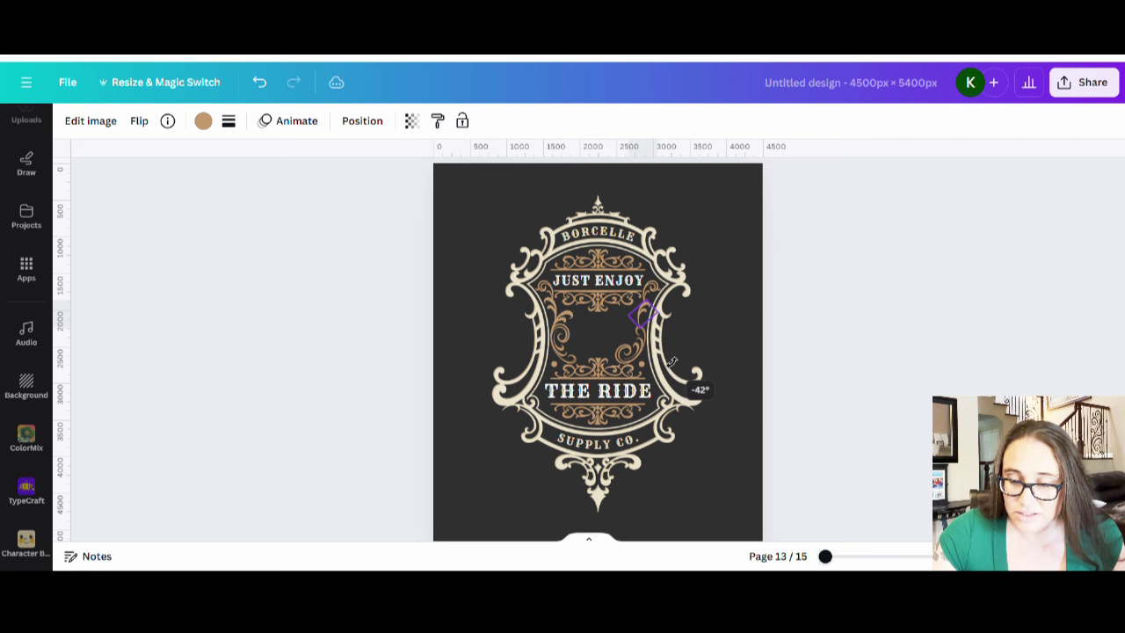
left_click_drag(671, 360, 668, 357)
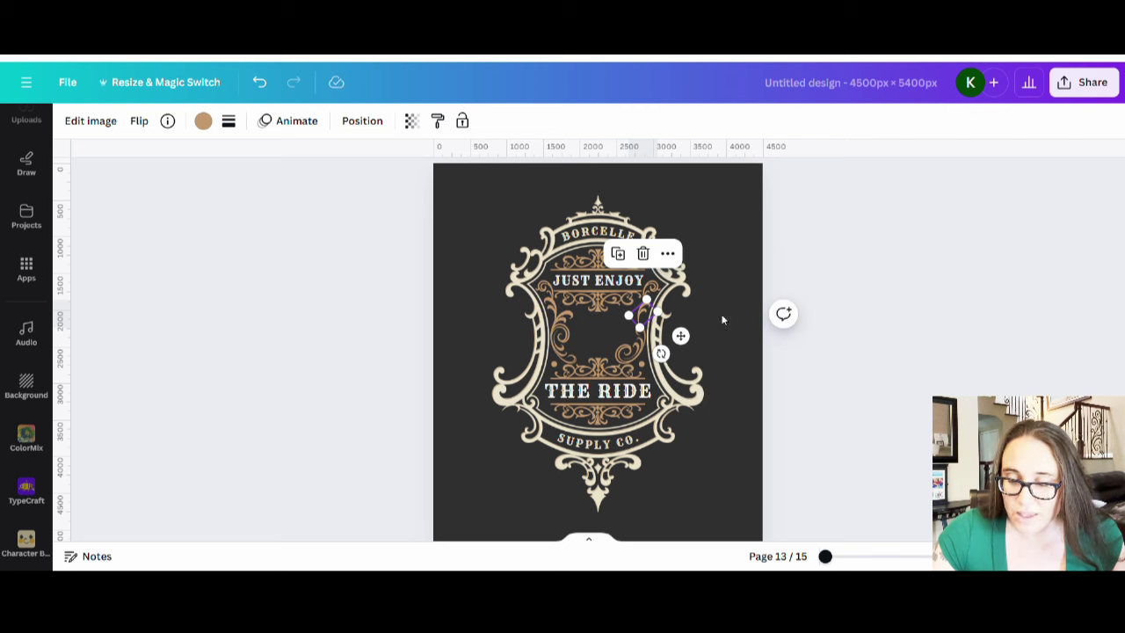
left_click(839, 353)
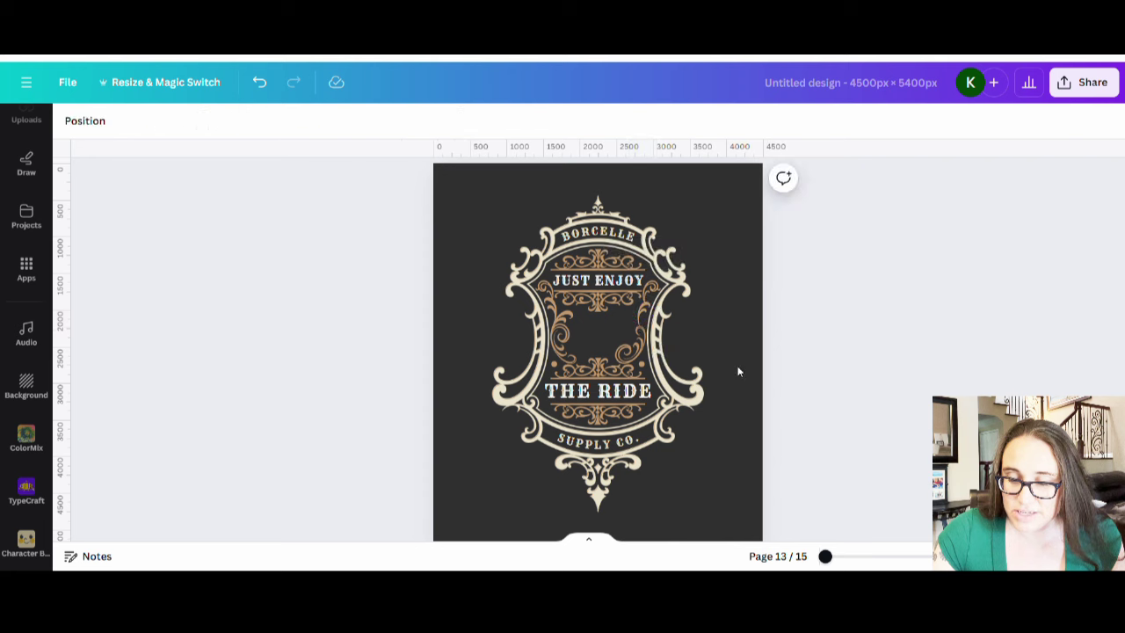
Flip the large lower scroll on the badge's inner right side horizontally and reposition it to mirror its left-hand counterpart.
left_click(635, 349)
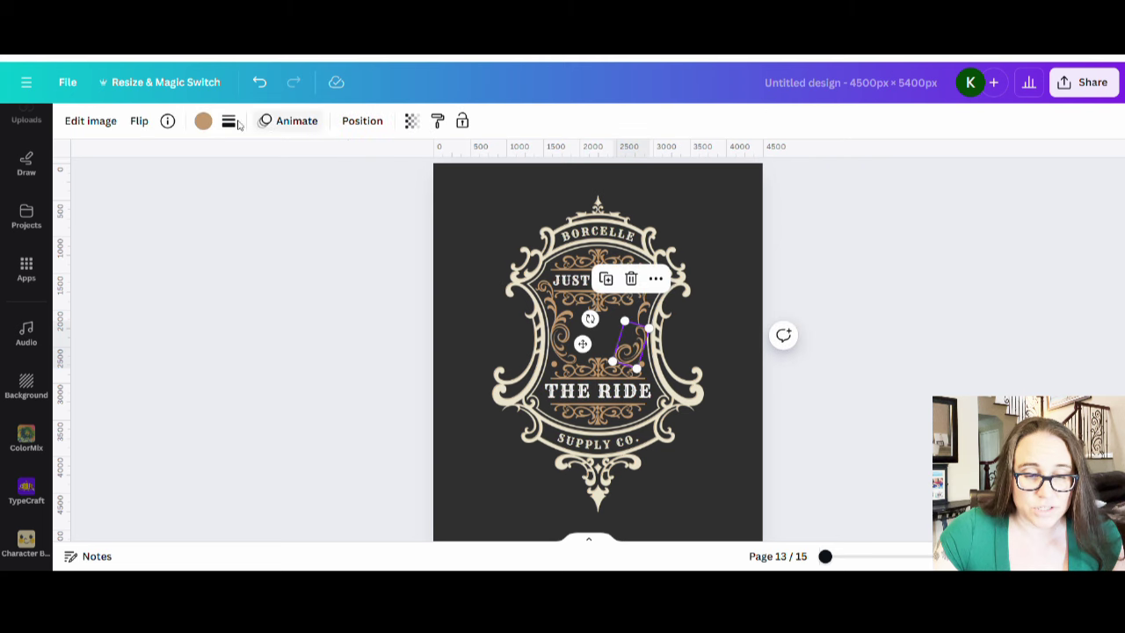
left_click(138, 121)
left_click(158, 160)
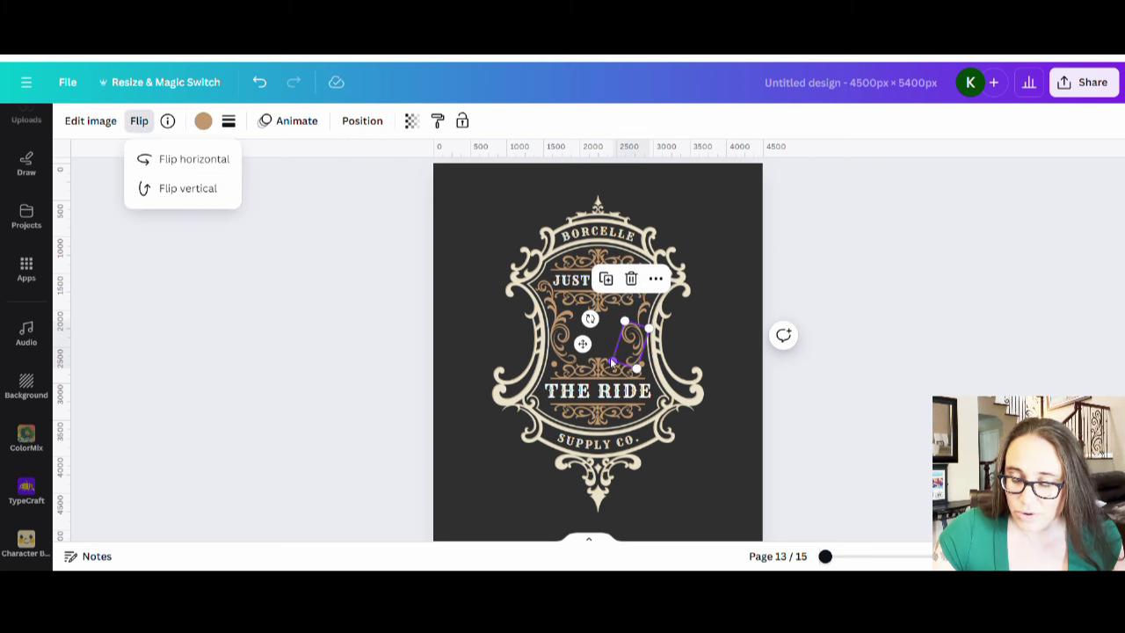
key("Escape")
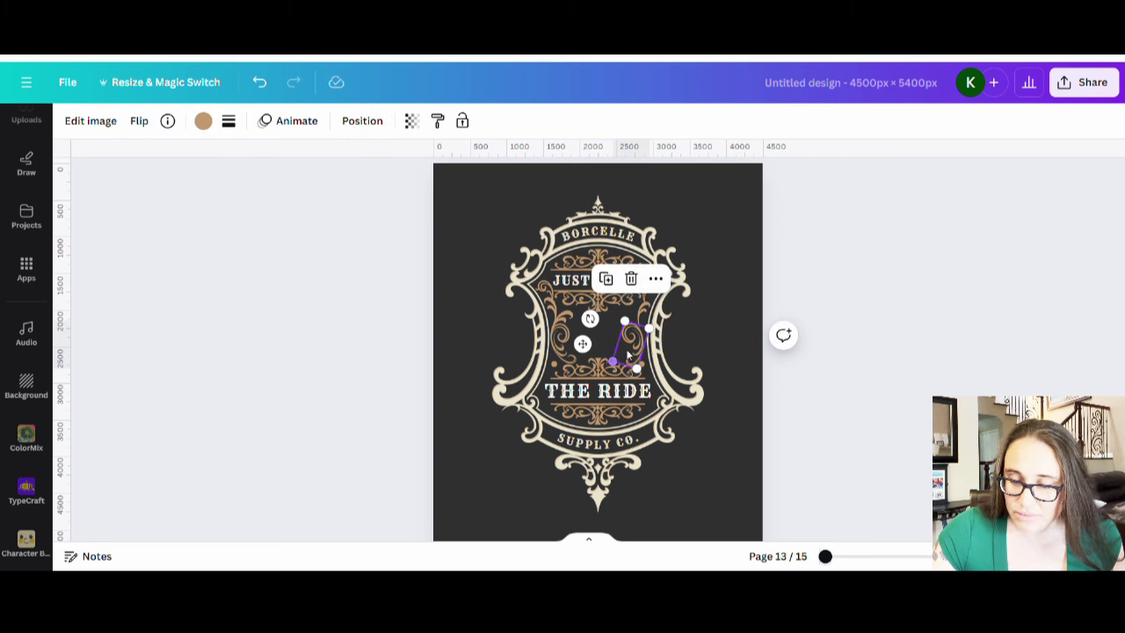
left_click_drag(632, 345, 638, 342)
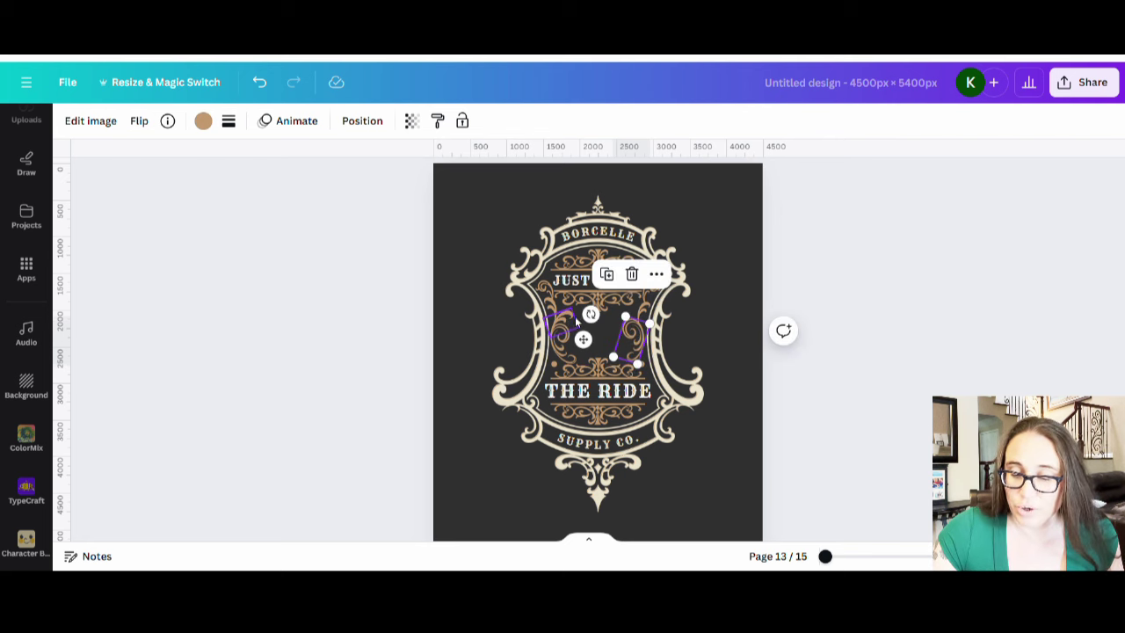
left_click(820, 384)
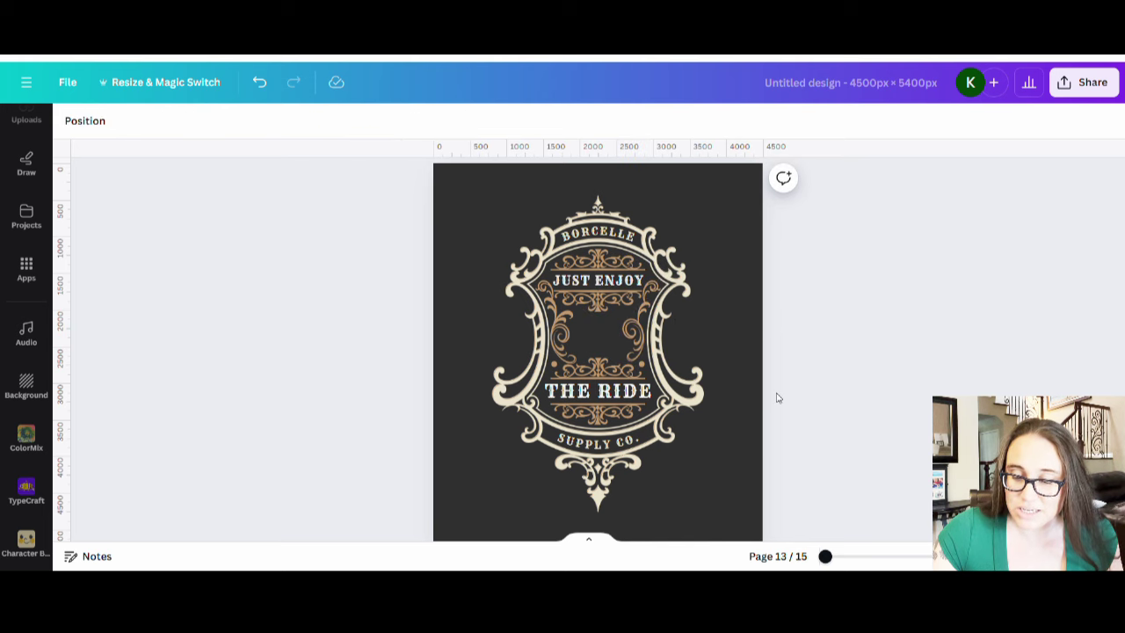
left_click(640, 348)
left_click_drag(640, 348, 643, 351)
Duplicate the leaf ornament on the badge's inner left side, flip and rotate the copy, and fit it onto the right-hand scroll.
left_click(567, 325)
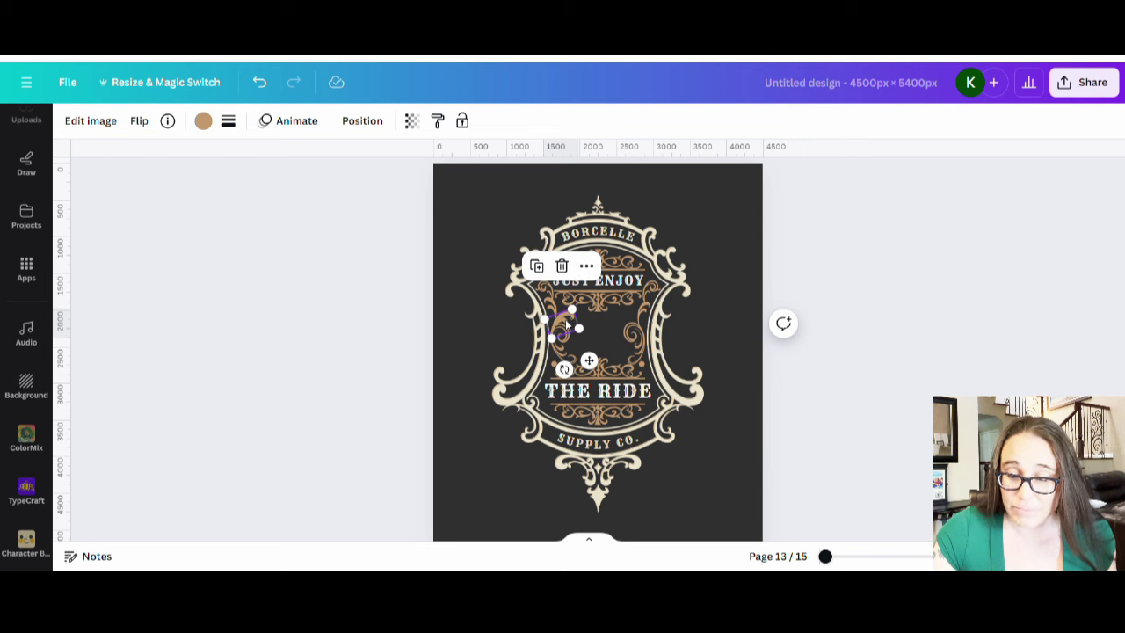
left_click_drag(566, 325, 587, 330)
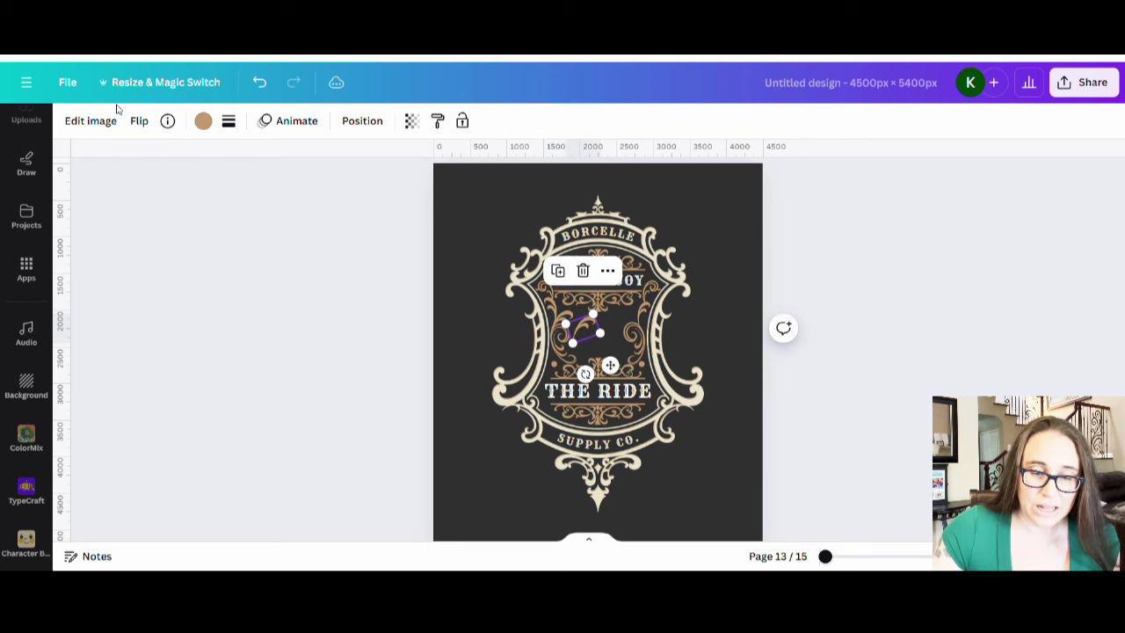
left_click(137, 122)
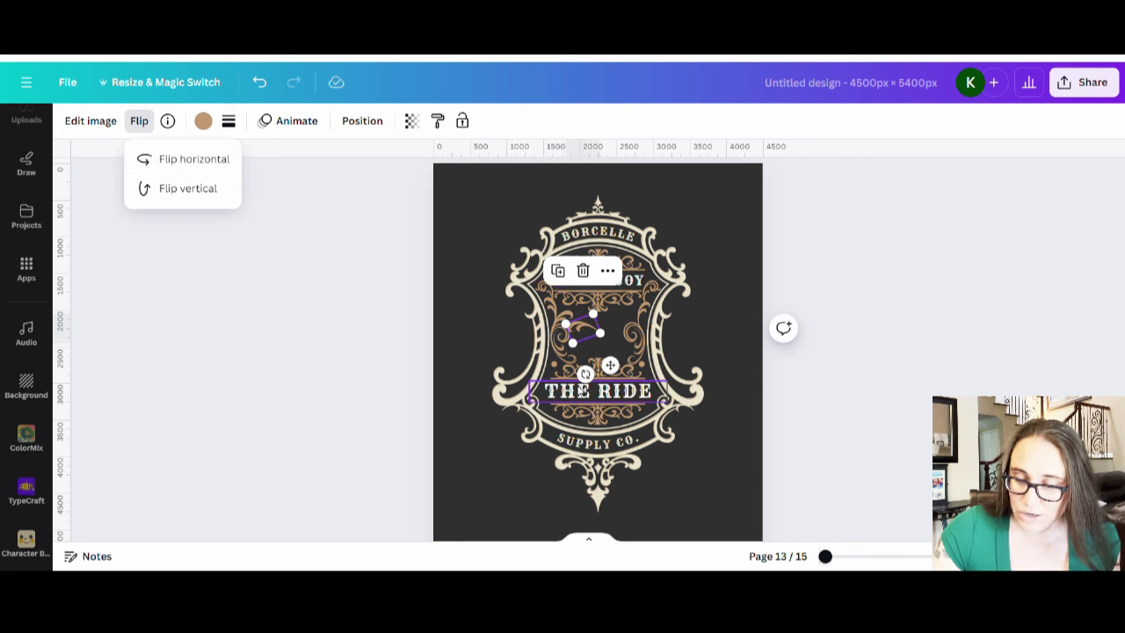
left_click_drag(586, 373, 539, 373)
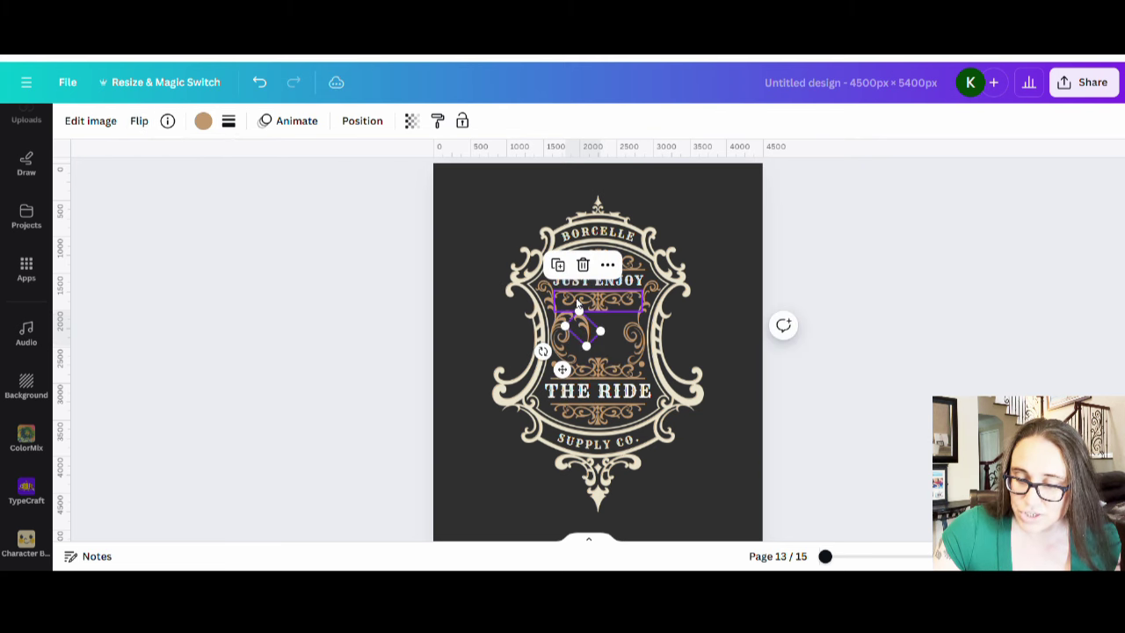
left_click_drag(575, 339, 637, 335)
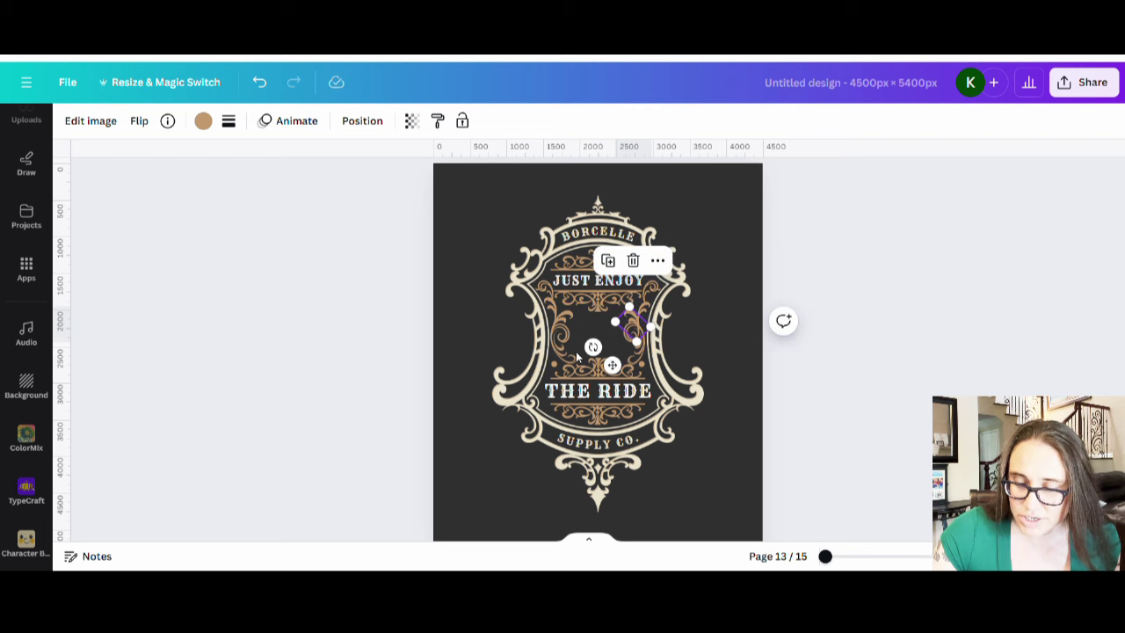
left_click_drag(594, 348, 633, 343)
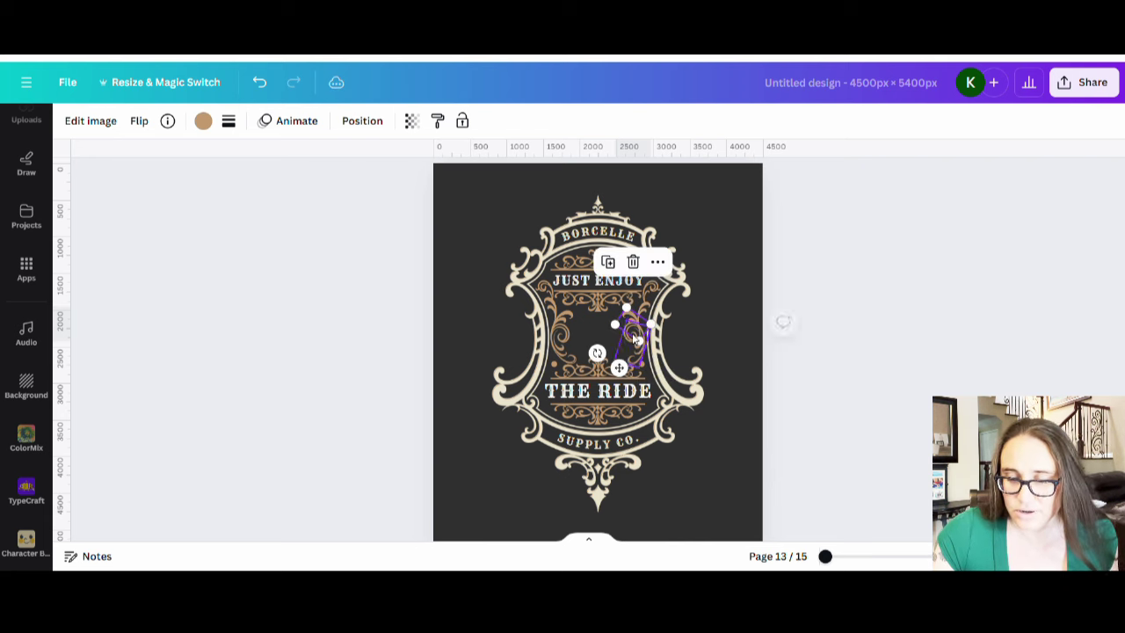
left_click(756, 391)
left_click(680, 316)
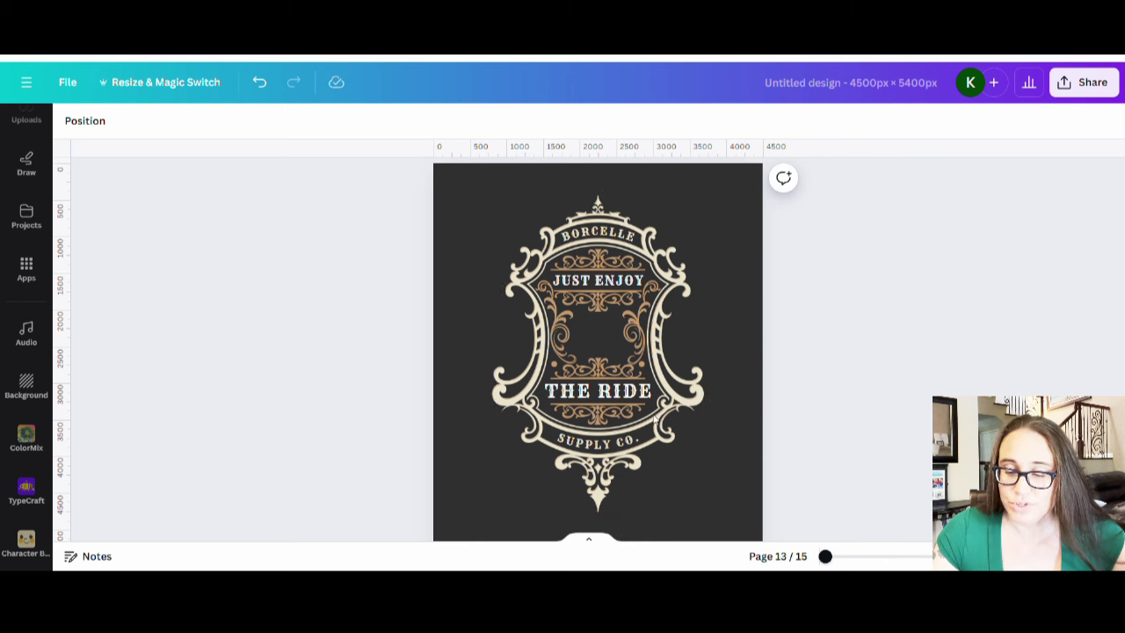
Duplicate page 13 with the edited badge.
scroll(843, 442, "up", 5)
scroll(778, 434, "down", 10)
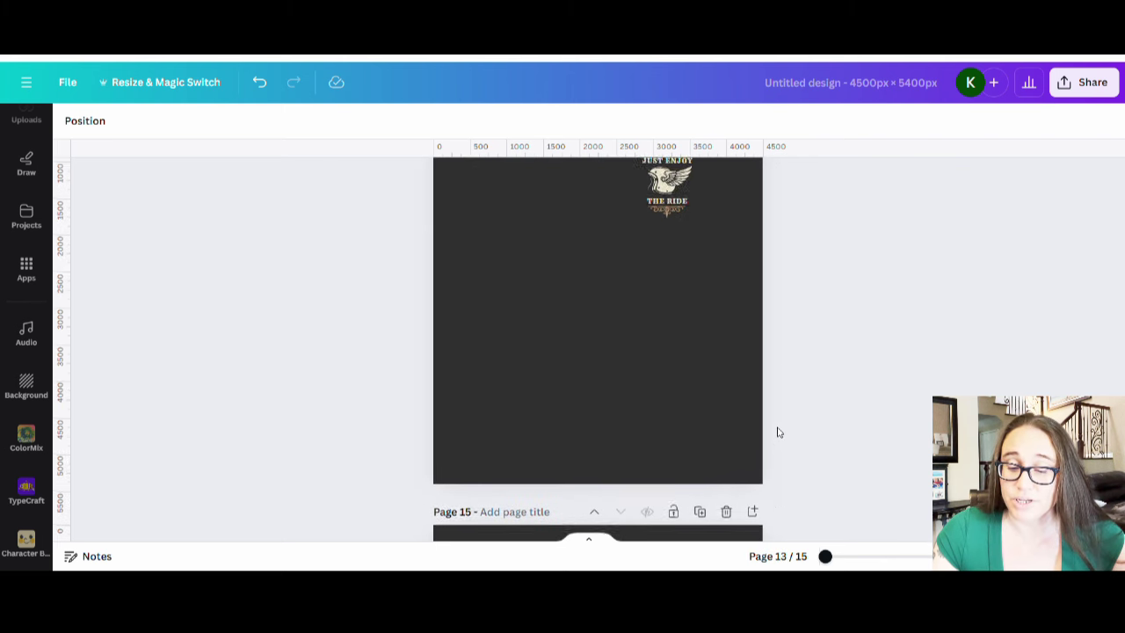
scroll(777, 432, "up", 5)
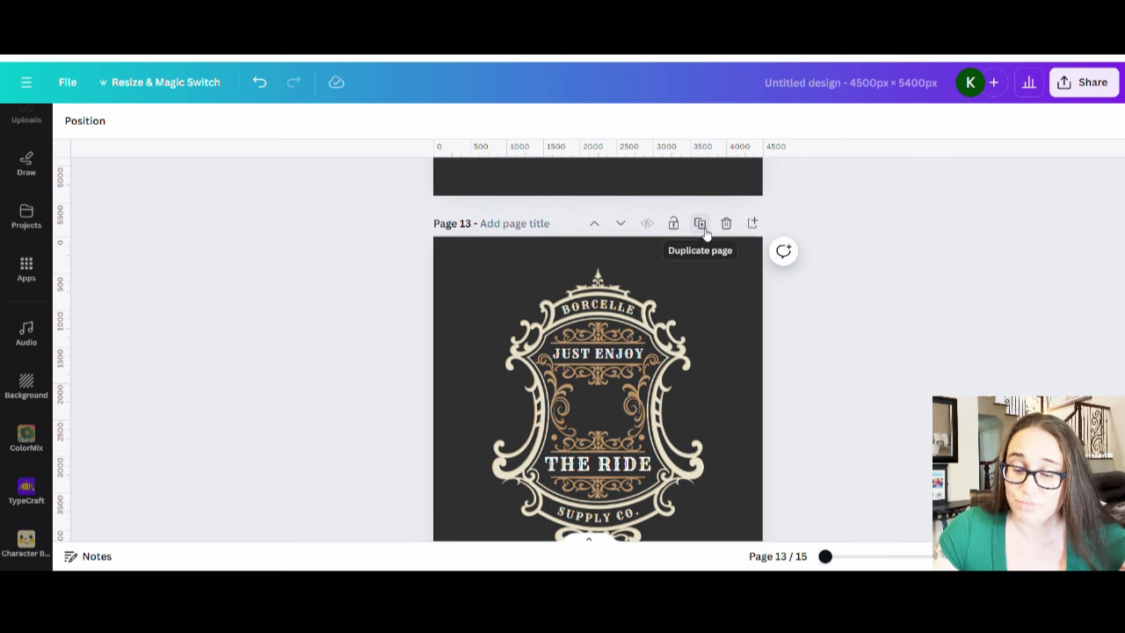
left_click(700, 225)
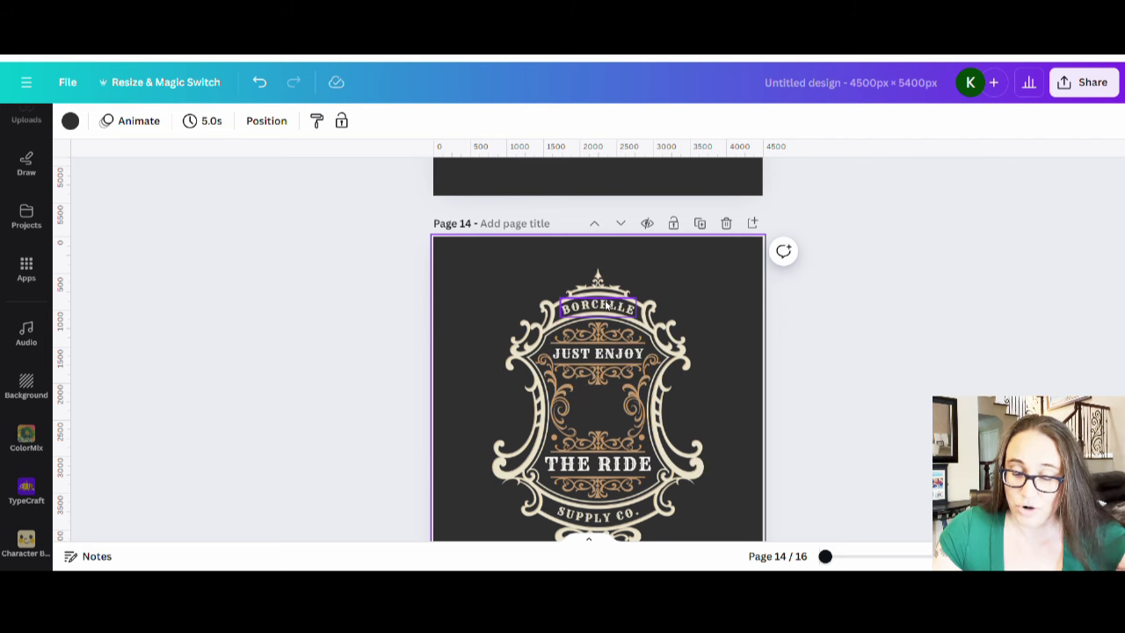
Delete the outer frame, the "BORCELLE" and "JUST ENJOY" texts and the ornaments above and below "JUST ENJOY" from page 14.
left_click_drag(607, 304, 223, 194)
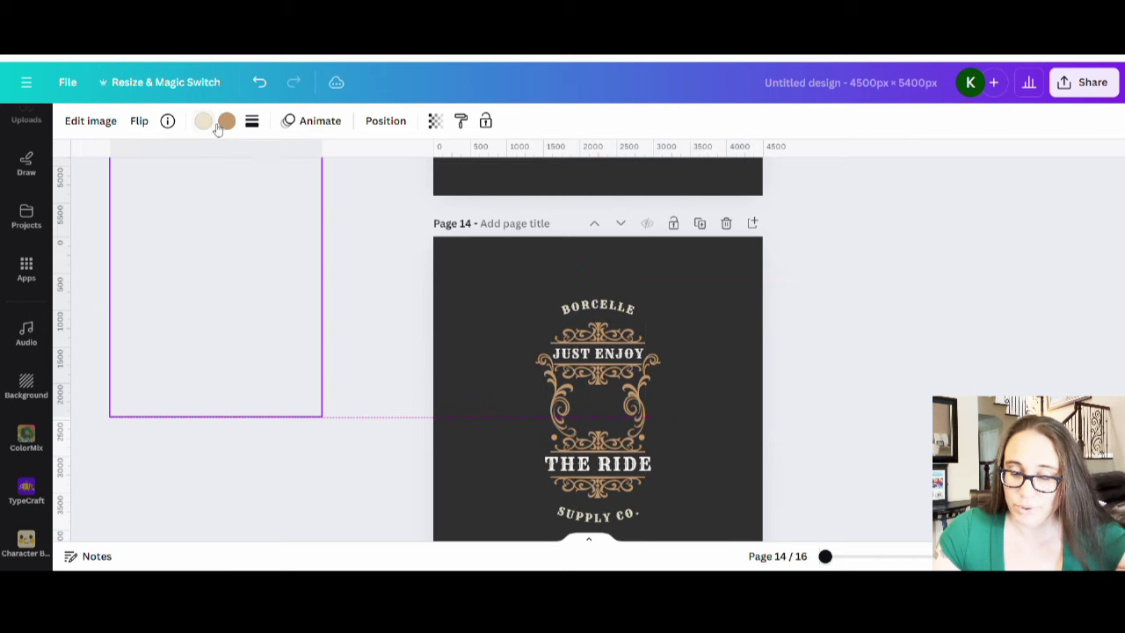
key("Delete")
scroll(867, 421, "down", 1)
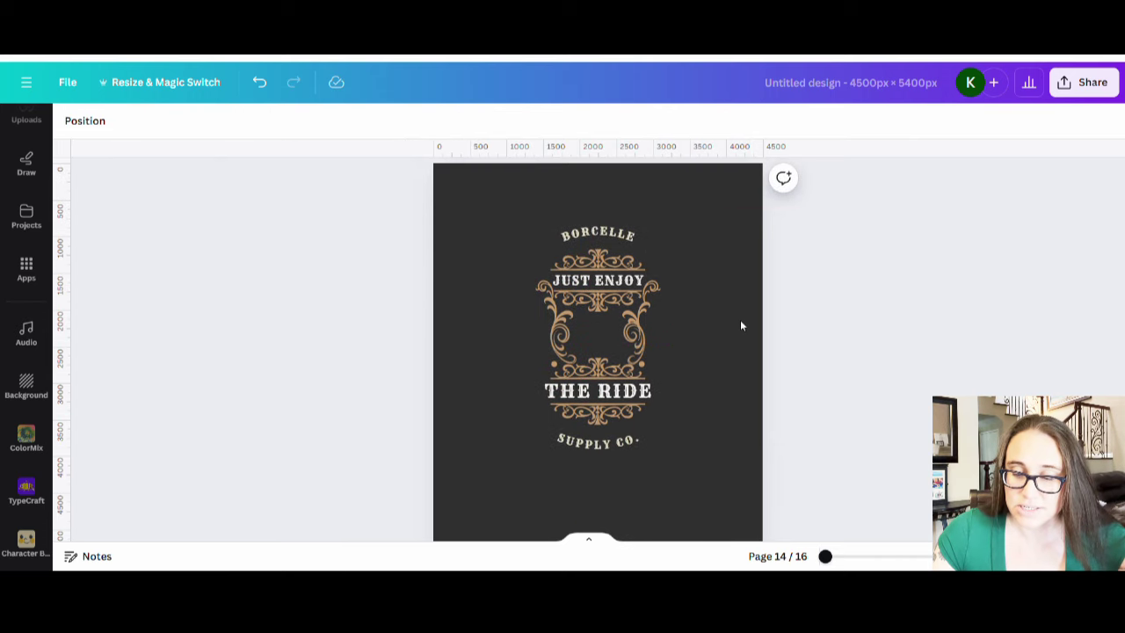
left_click(601, 236)
key("Delete")
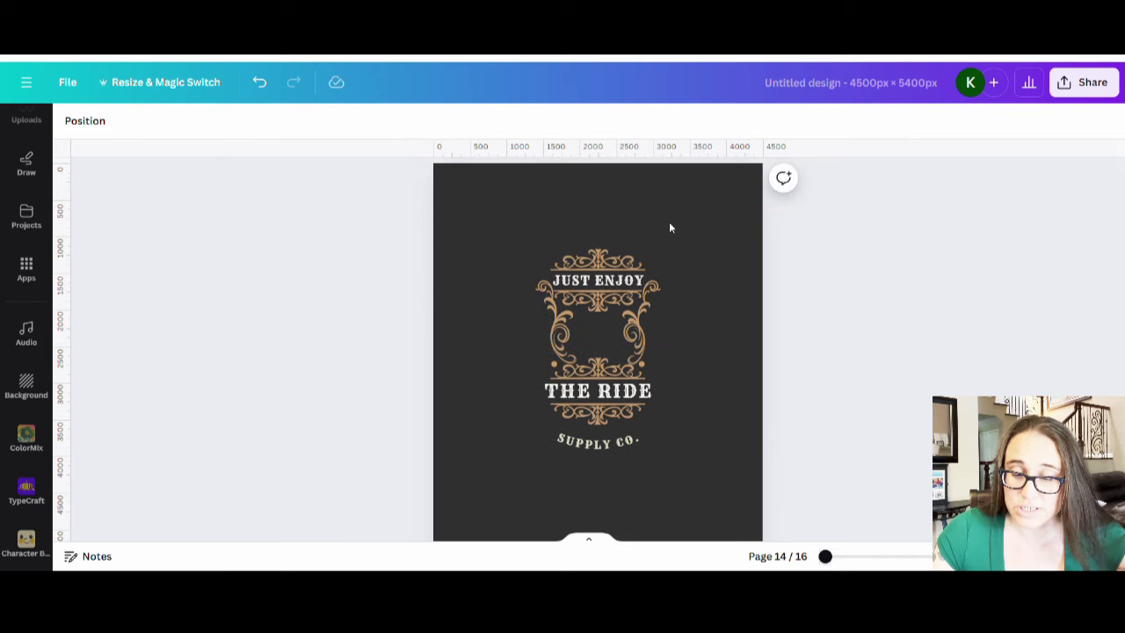
left_click(632, 259)
key("Delete")
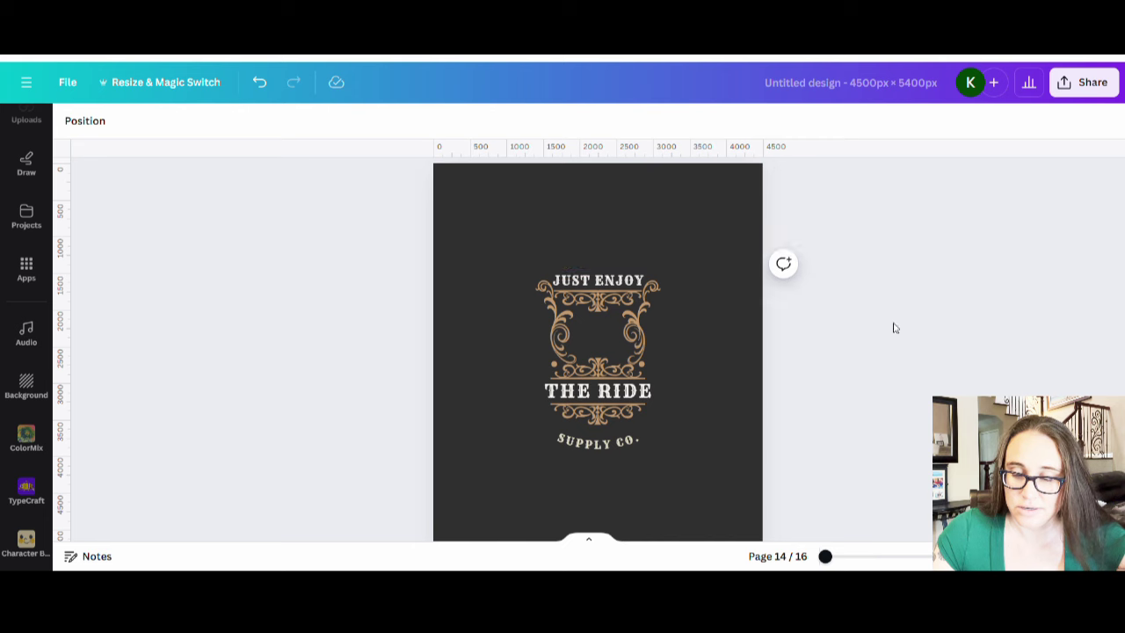
left_click(618, 283)
key("Delete")
left_click_drag(642, 303, 1072, 303)
left_click(851, 431)
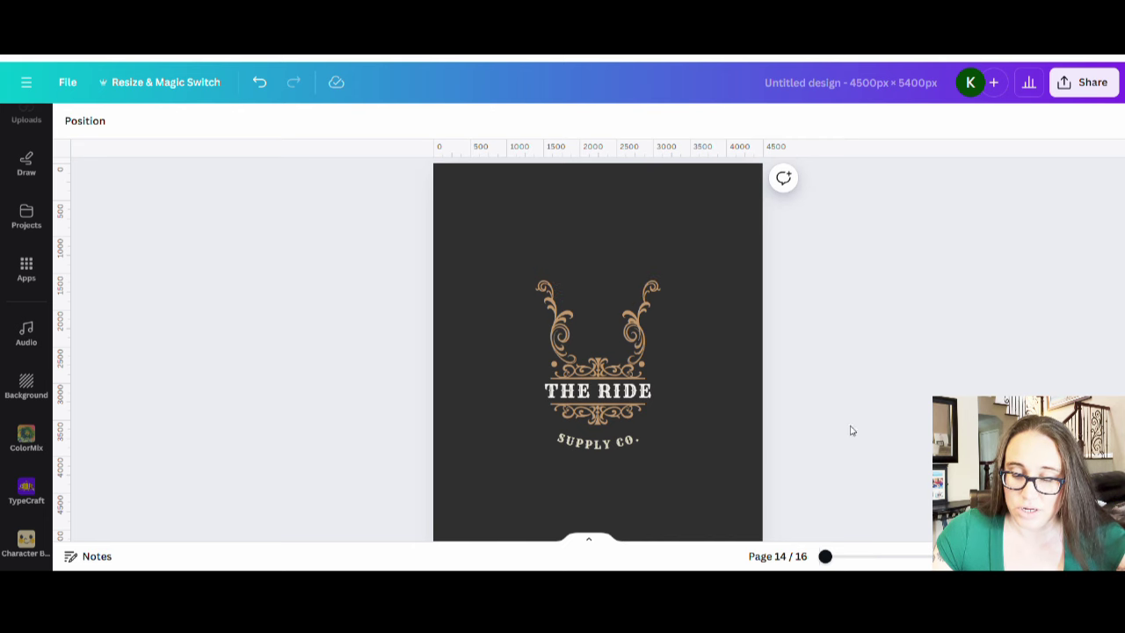
Delete "THE RIDE", the ornaments above and below it, both small dots and the "SUPPLY CO." text from page 14.
left_click(580, 369)
key("Delete")
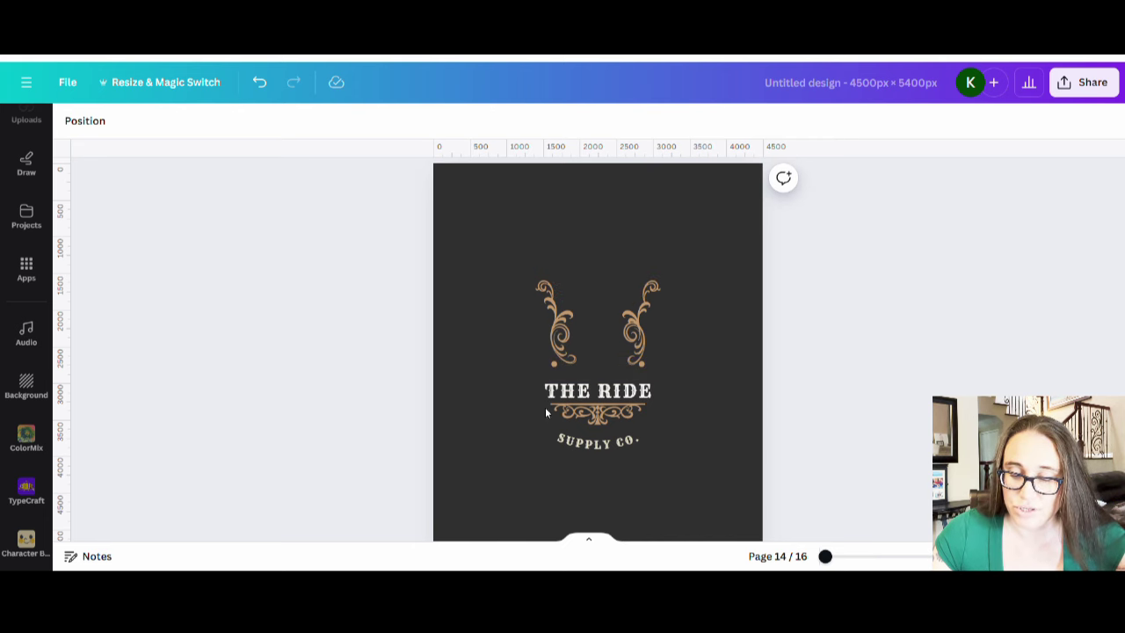
left_click(554, 364)
key("Delete")
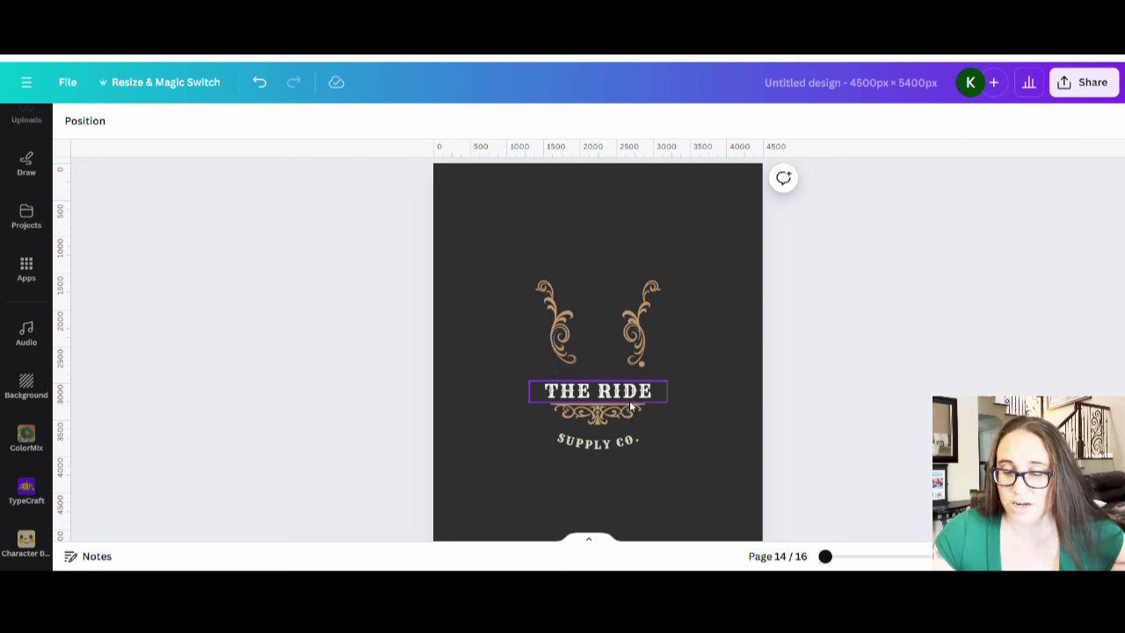
left_click_drag(597, 392, 15, 472)
left_click(639, 366)
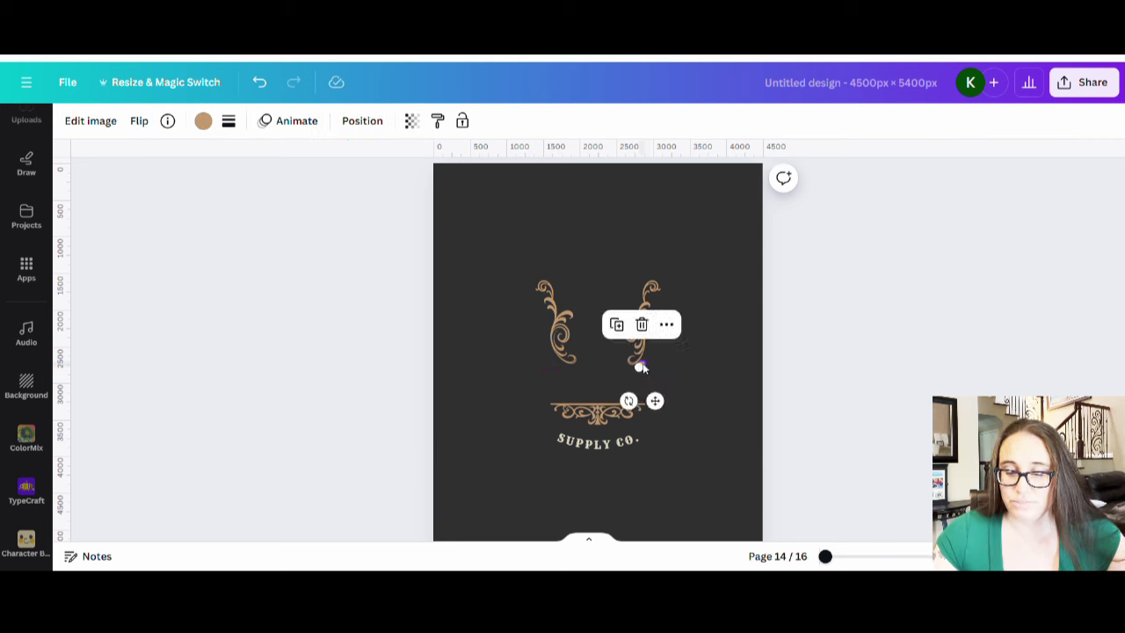
key("Delete")
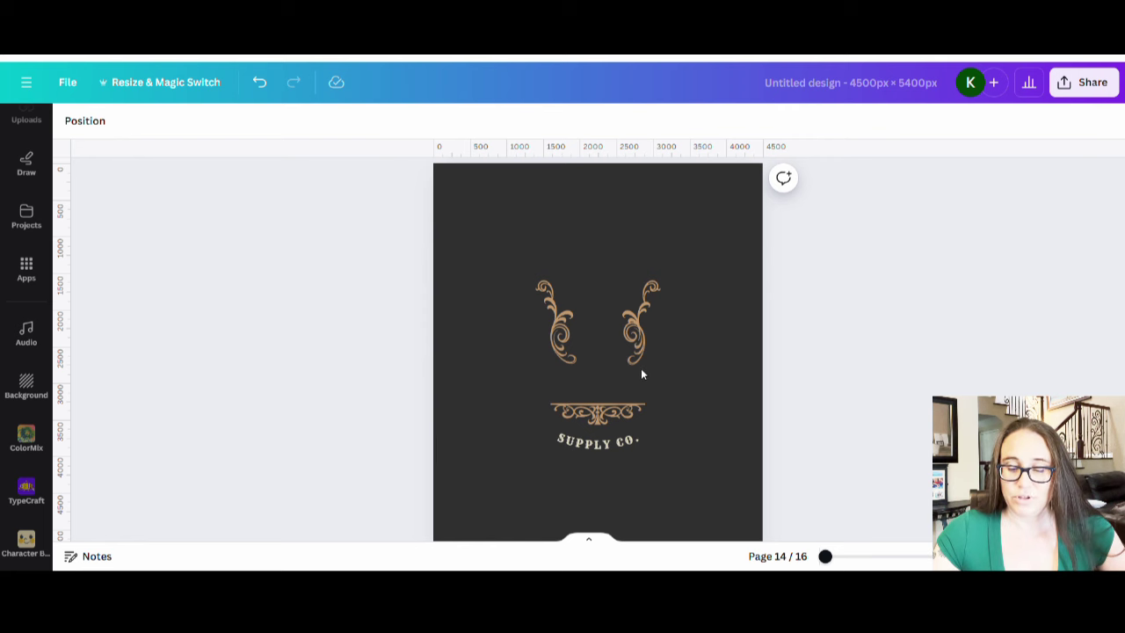
left_click_drag(604, 420, 350, 476)
left_click(583, 443)
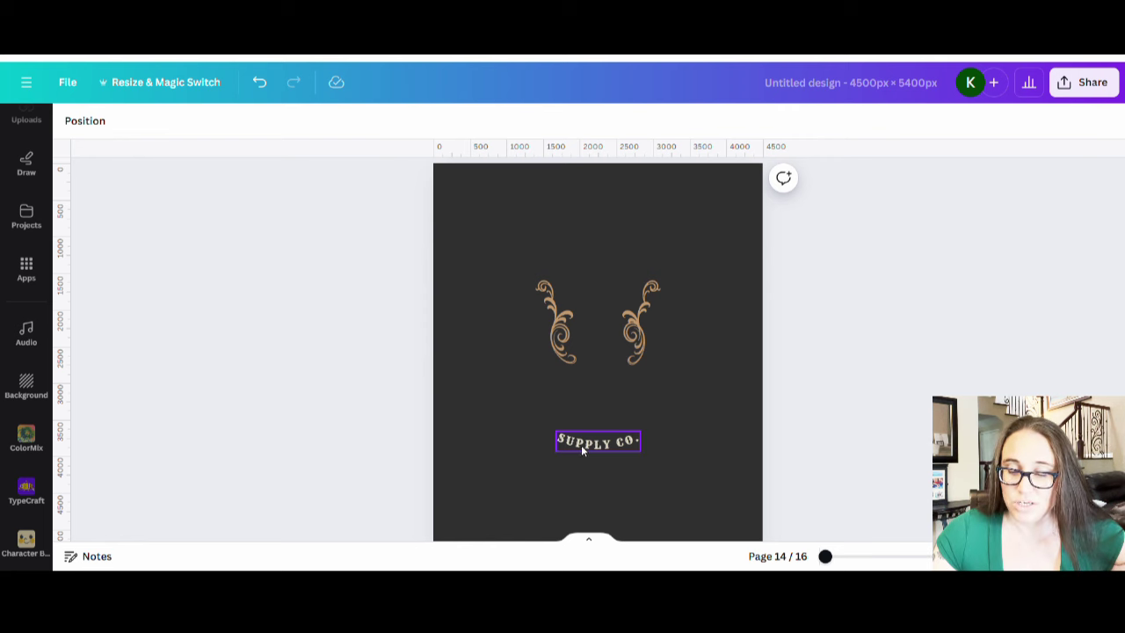
key("Delete")
Delete all pieces of the right-hand scroll ornament from page 14, keeping only the left-hand flourish.
left_click_drag(655, 362, 755, 315)
left_click_drag(649, 318, 944, 317)
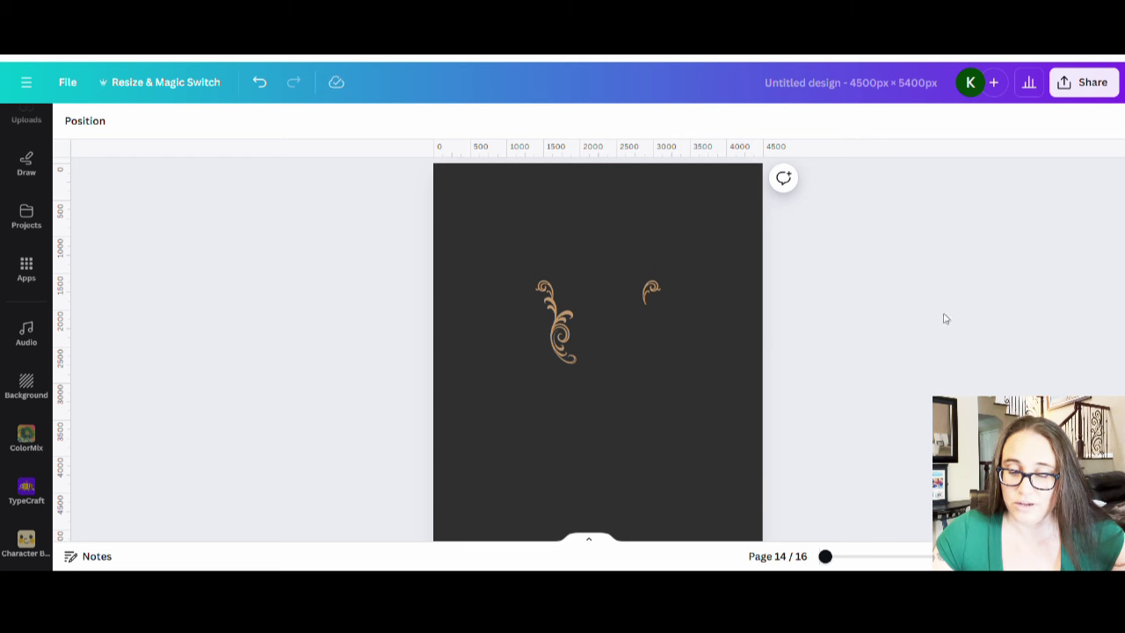
left_click(651, 291)
key("Delete")
Title page 14 "flourish".
scroll(598, 383, "up", 2)
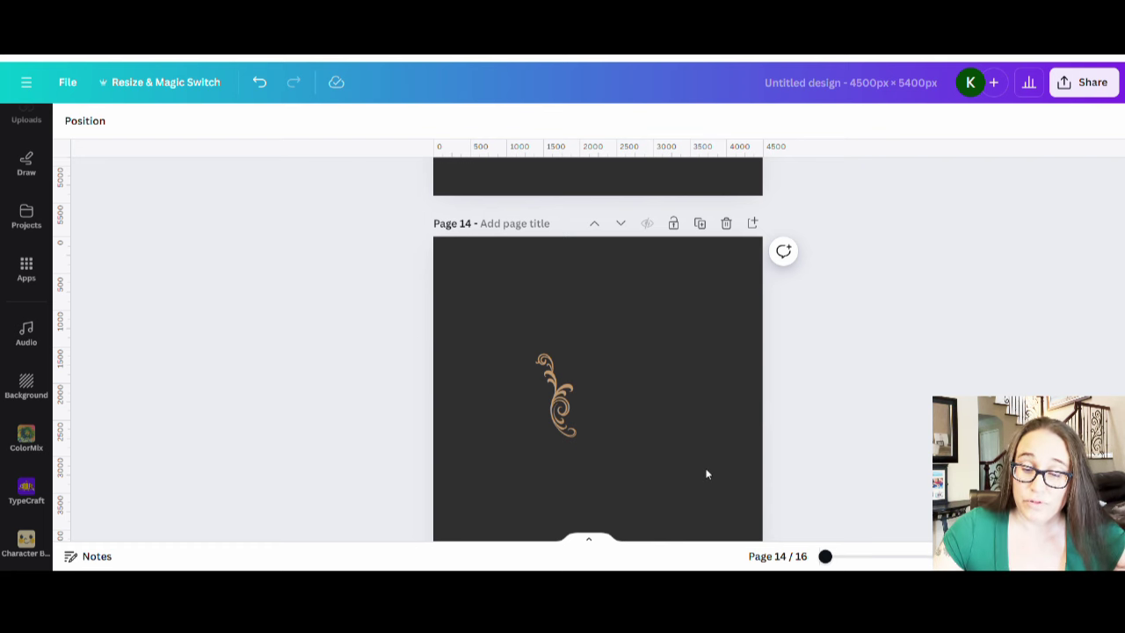
scroll(686, 434, "down", 2)
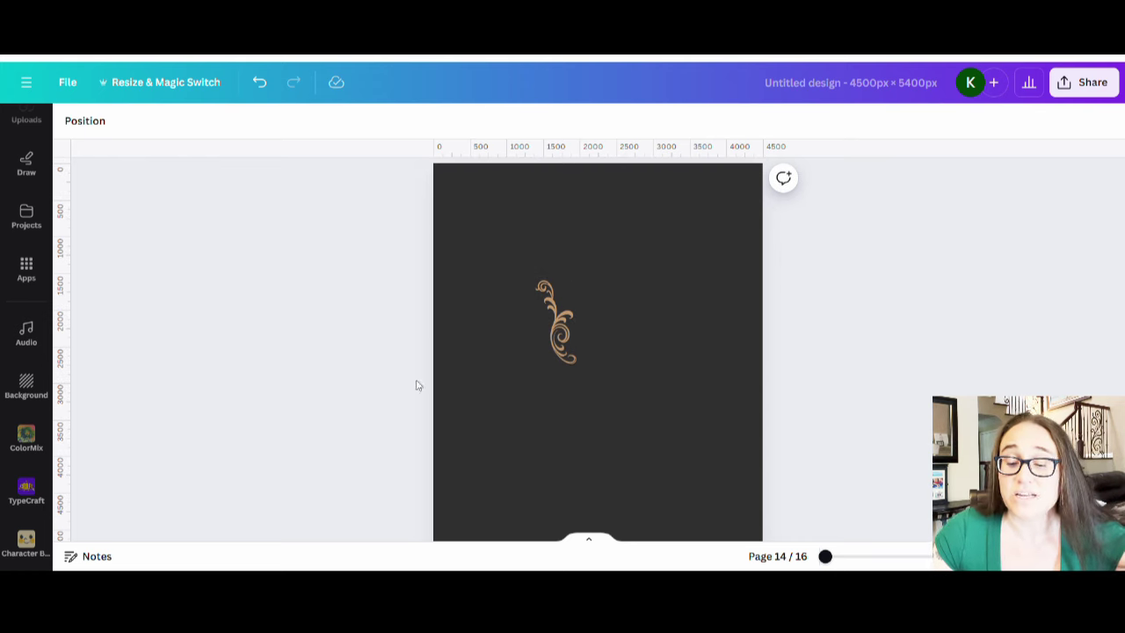
scroll(589, 309, "up", 2)
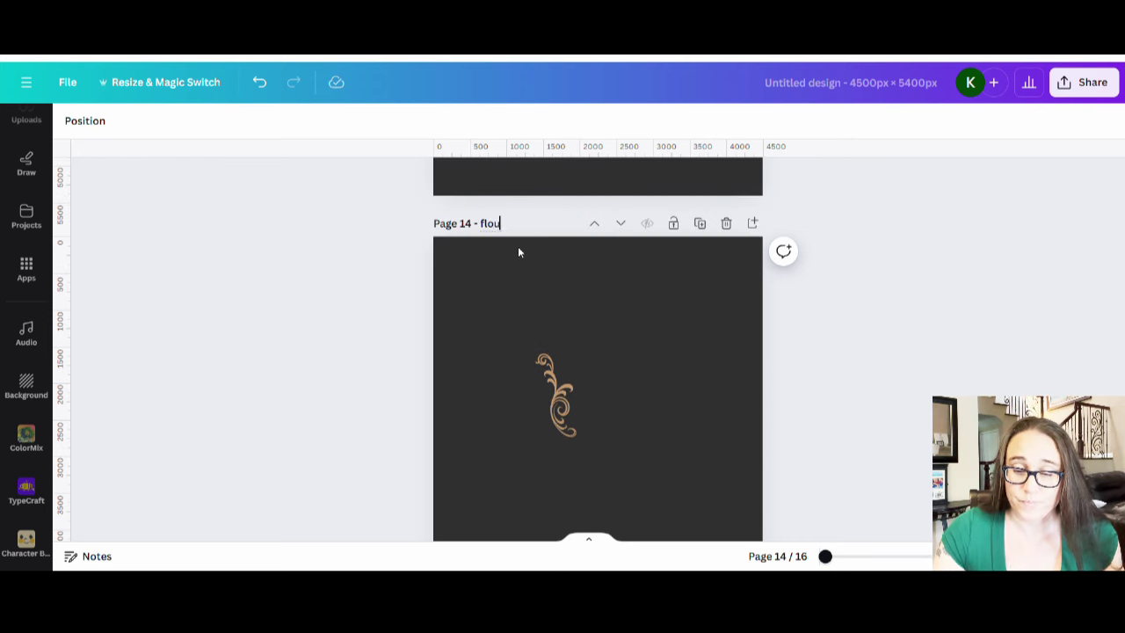
left_click(660, 332)
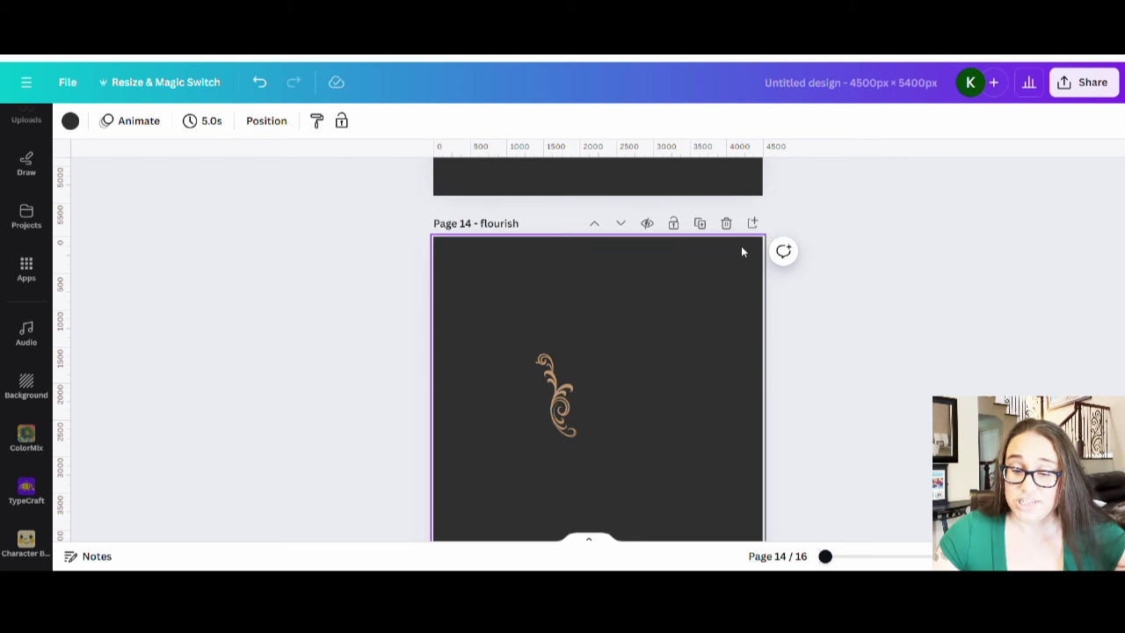
Download only page 14 as a PNG with a transparent background.
scroll(664, 341, "down", 4)
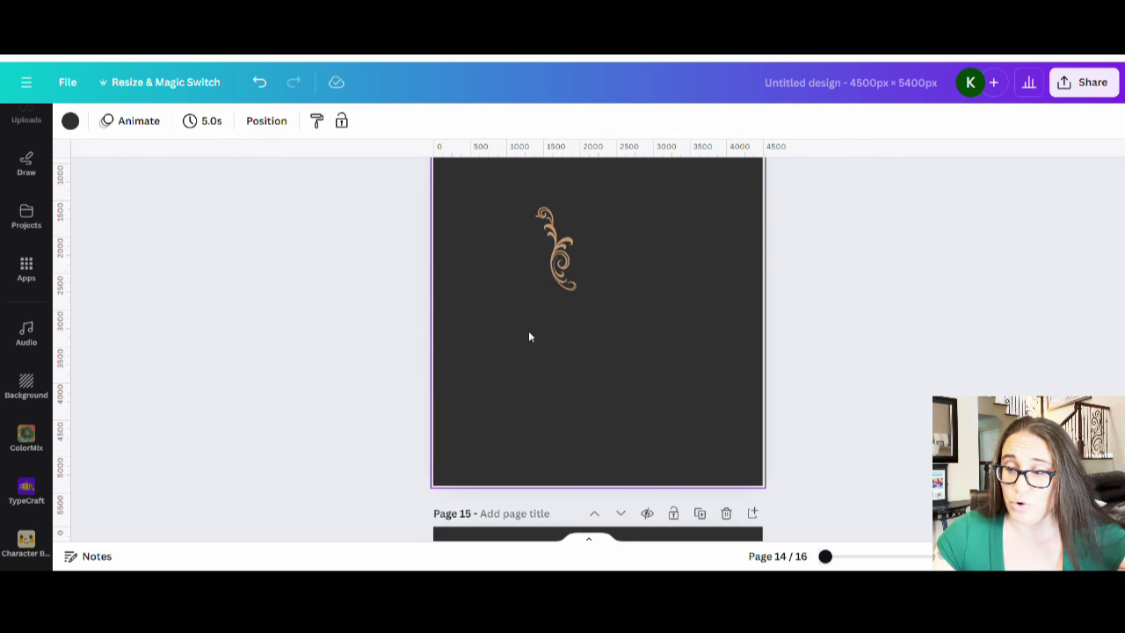
left_click(1088, 85)
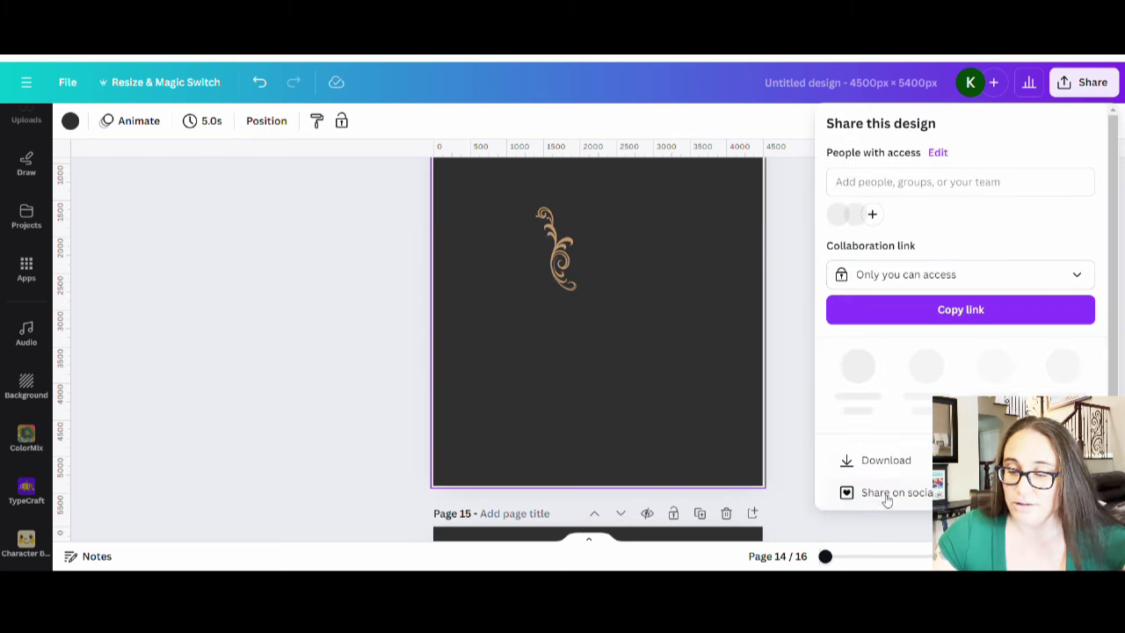
left_click(884, 464)
left_click(877, 283)
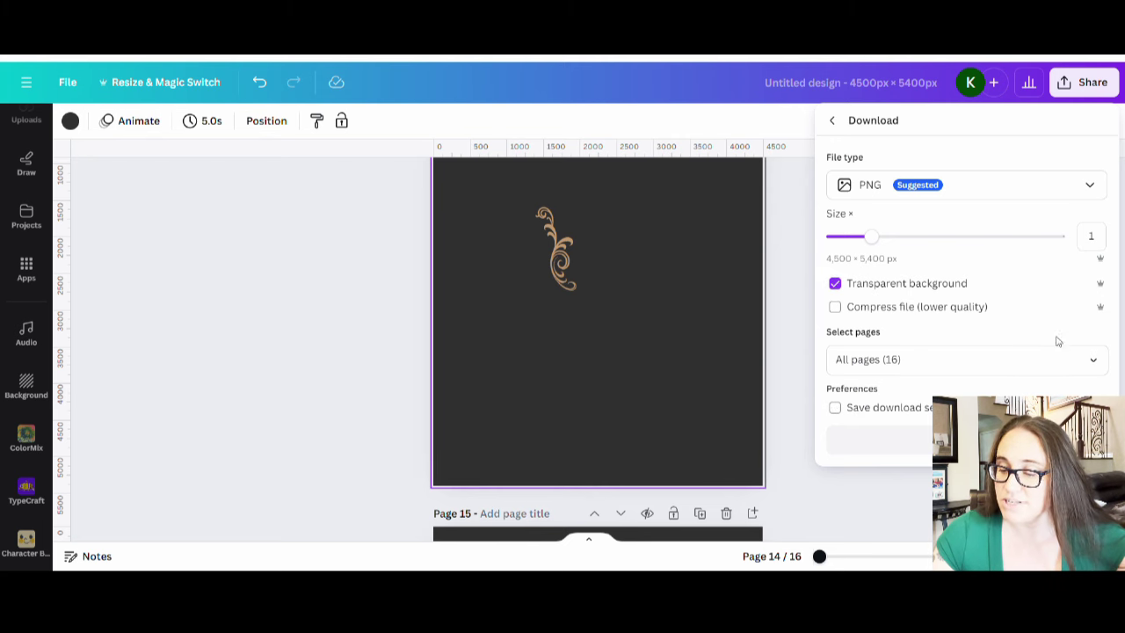
left_click(1094, 362)
left_click(1077, 123)
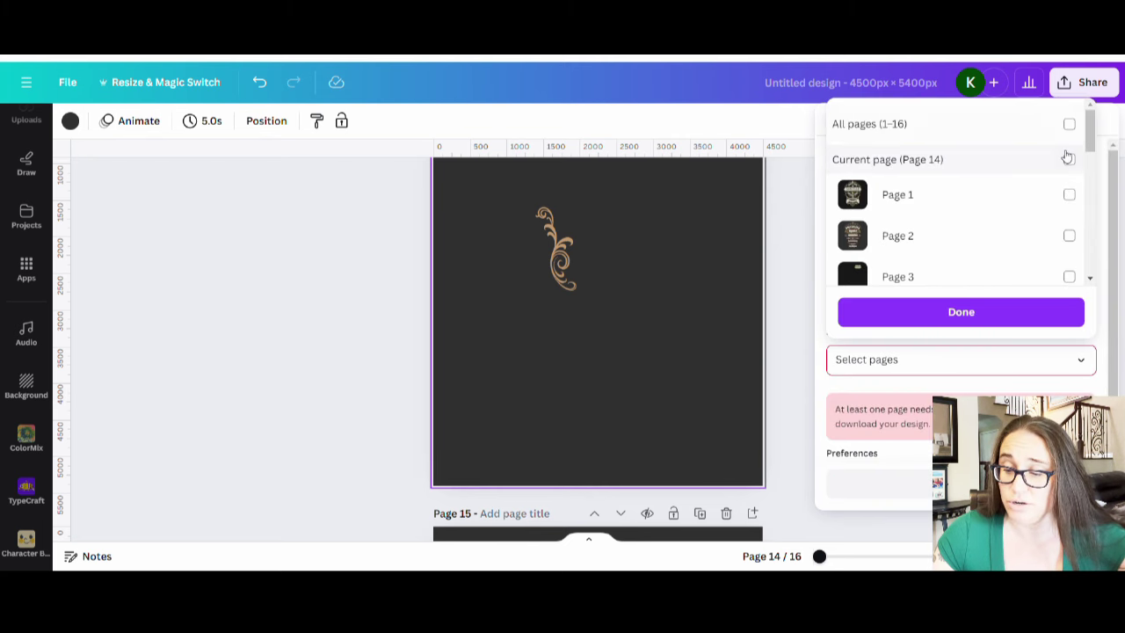
left_click(1076, 159)
left_click(1000, 314)
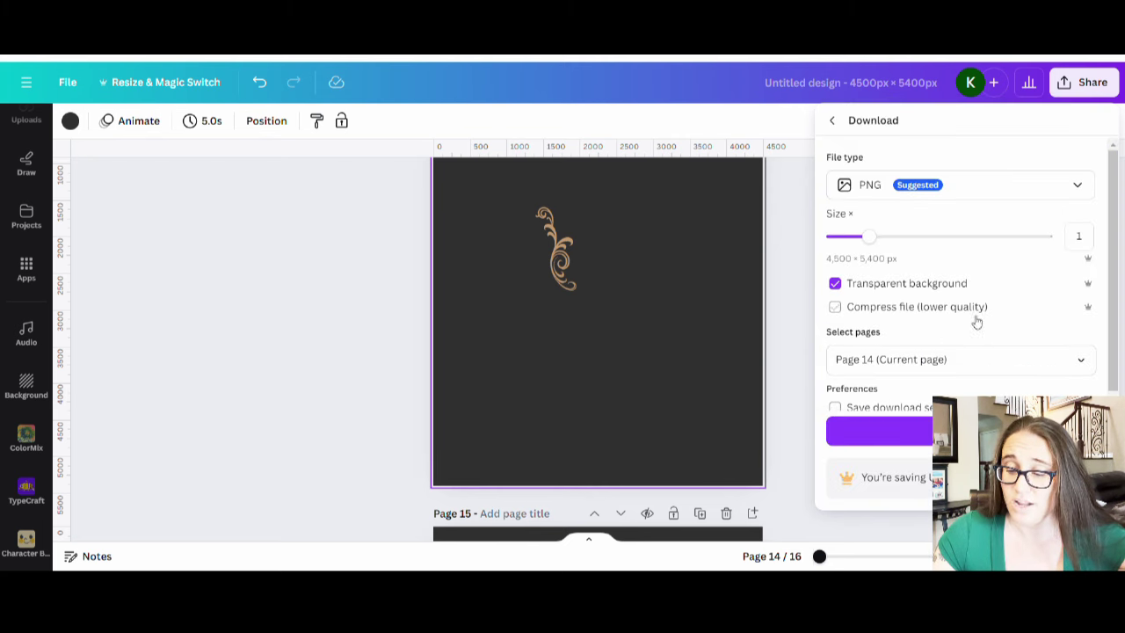
left_click(896, 432)
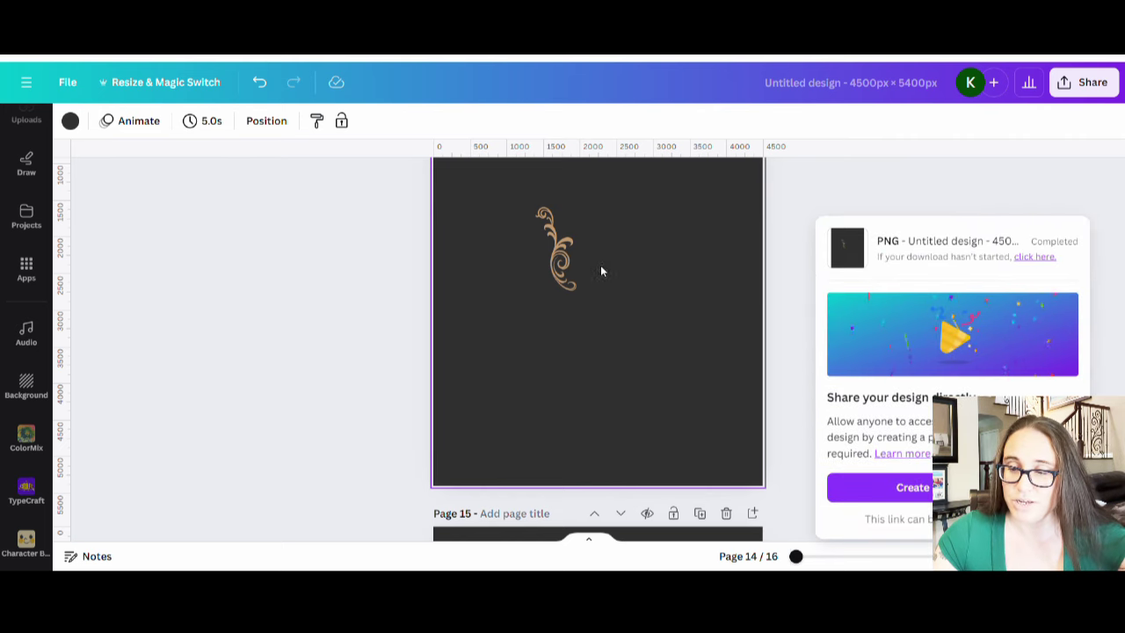
Place the exported flourish PNG on page 14 and flip it horizontally.
scroll(642, 322, "up", 3)
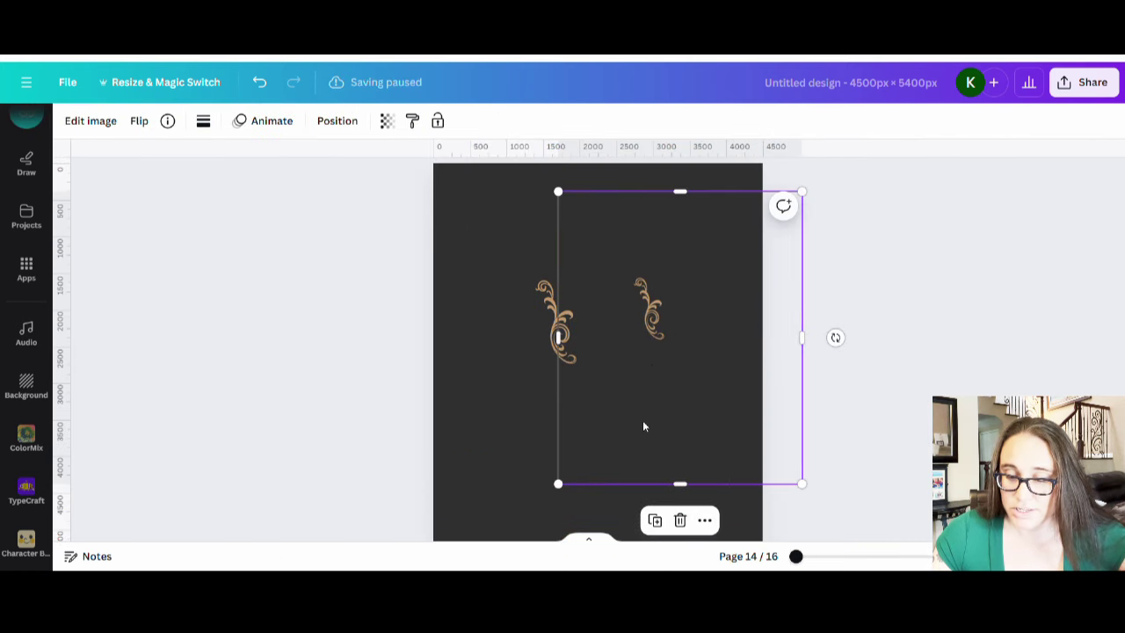
left_click_drag(644, 420, 609, 418)
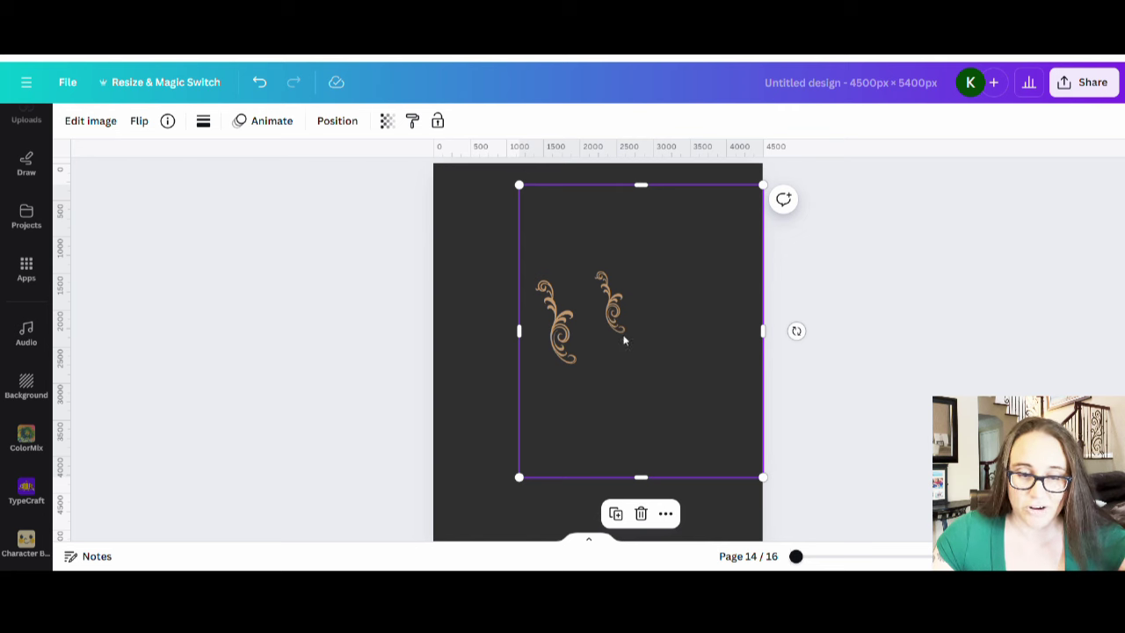
left_click(139, 121)
left_click(166, 158)
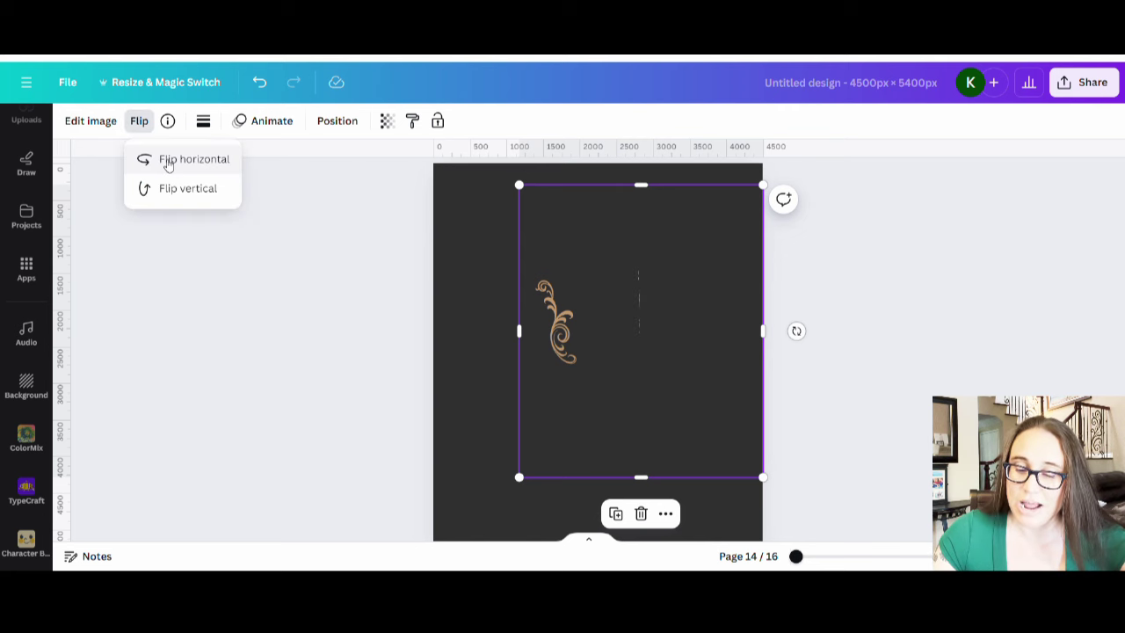
Align the flipped image with page 14's upper-left corner, crop its empty lower part and enlarge it to the full page width.
left_click_drag(667, 312, 589, 294)
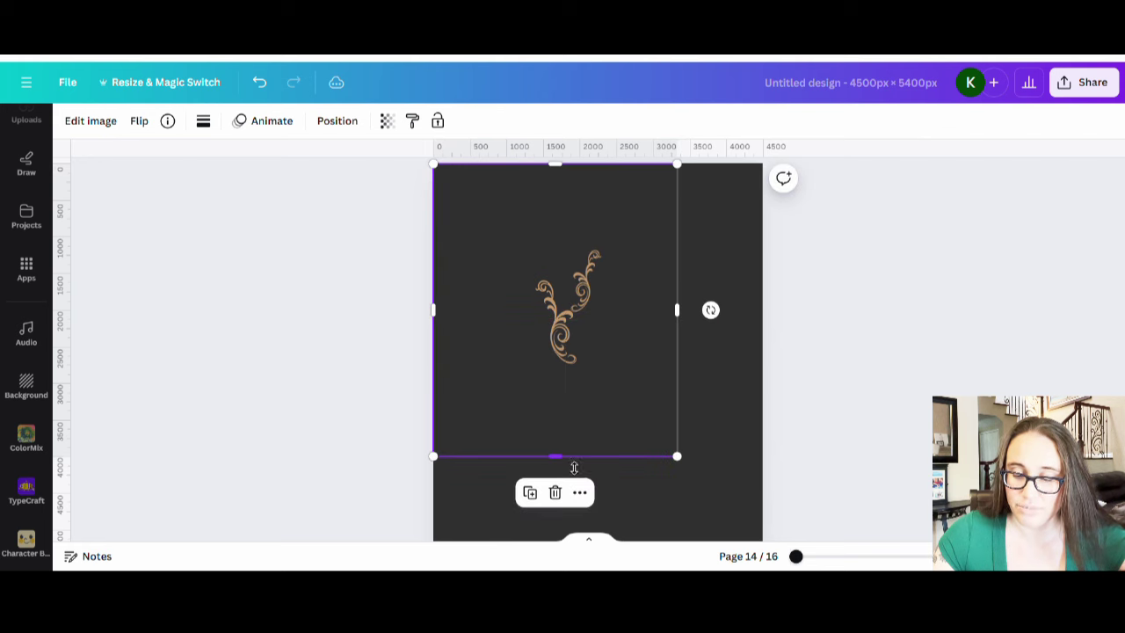
left_click_drag(571, 456, 574, 404)
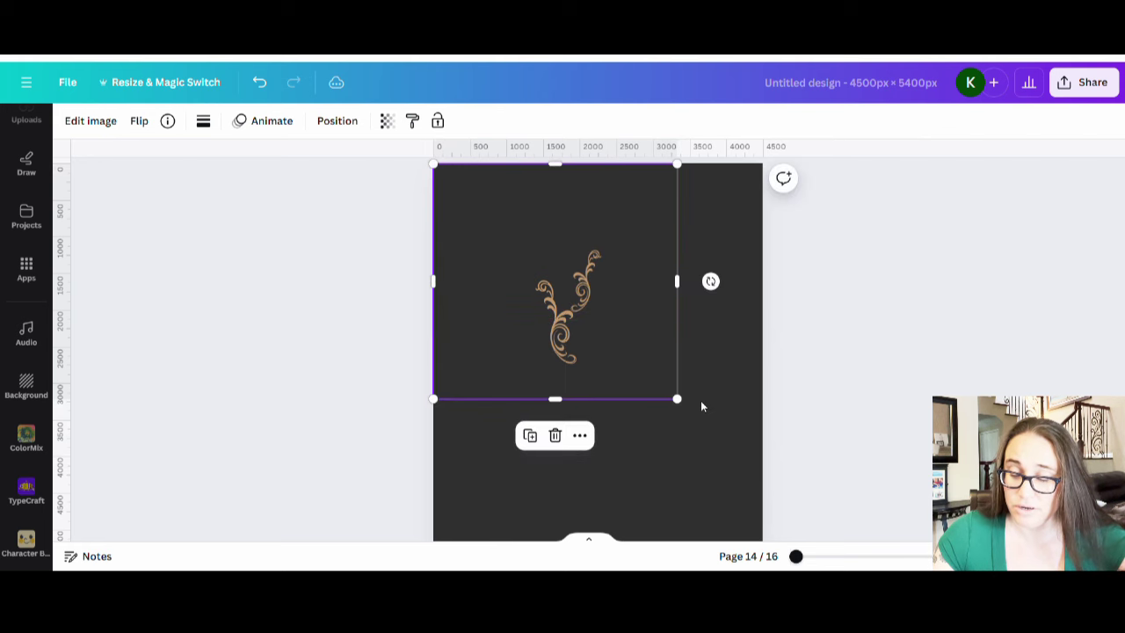
left_click_drag(677, 403, 751, 511)
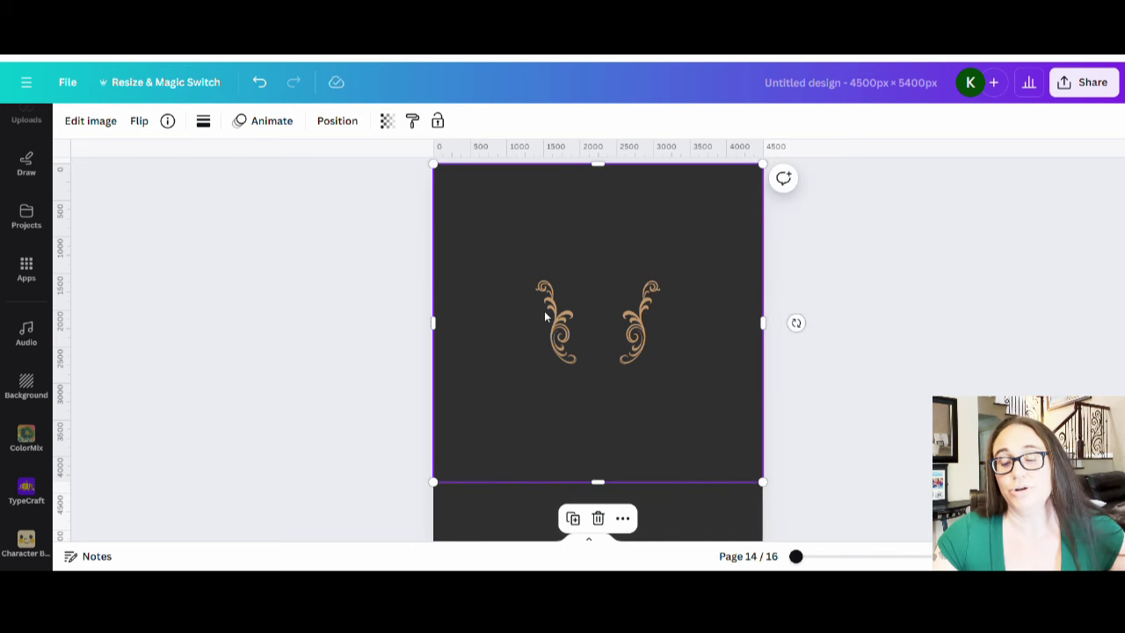
Delete the right-hand scroll ornament pieces from page 13 and move the mirrored flourish image there from page 14.
scroll(694, 396, "up", 3)
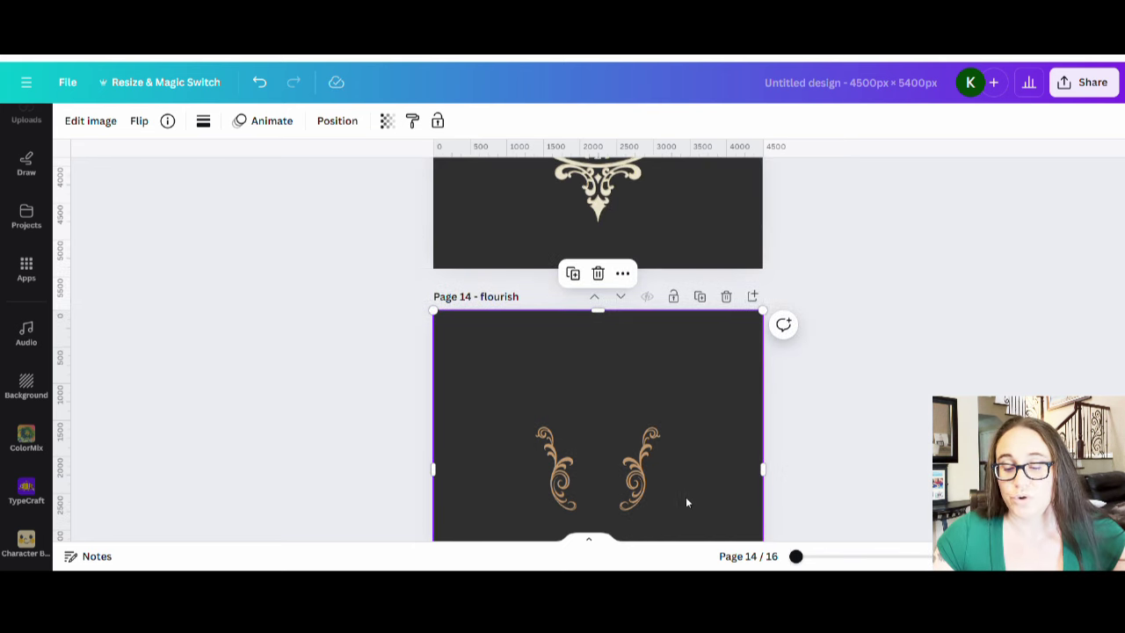
scroll(686, 449, "up", 2)
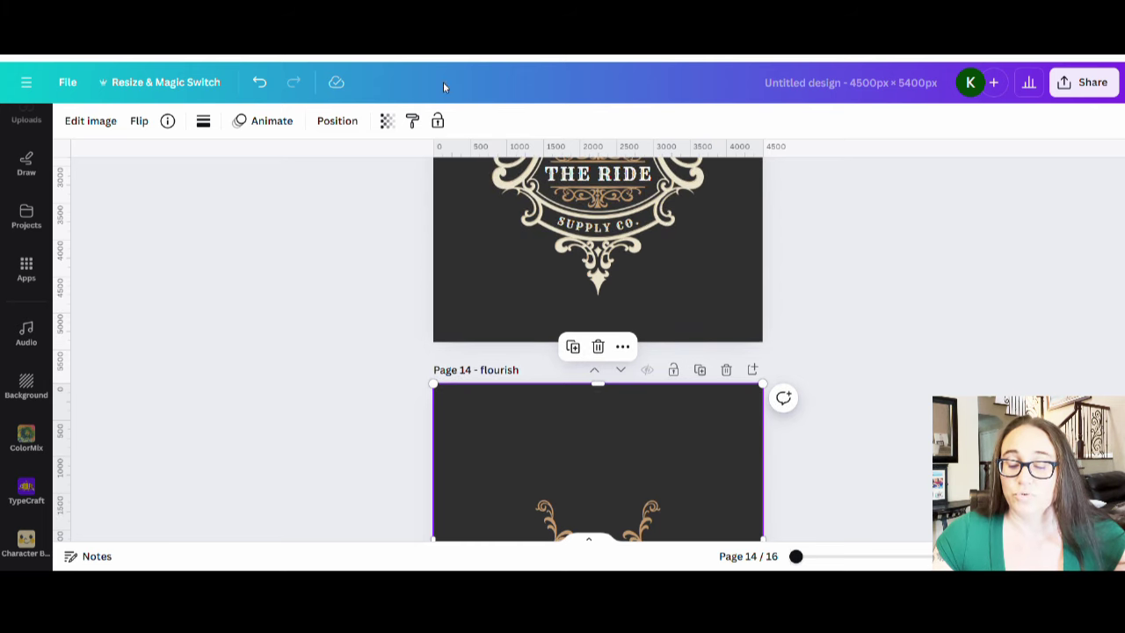
scroll(670, 474, "up", 3)
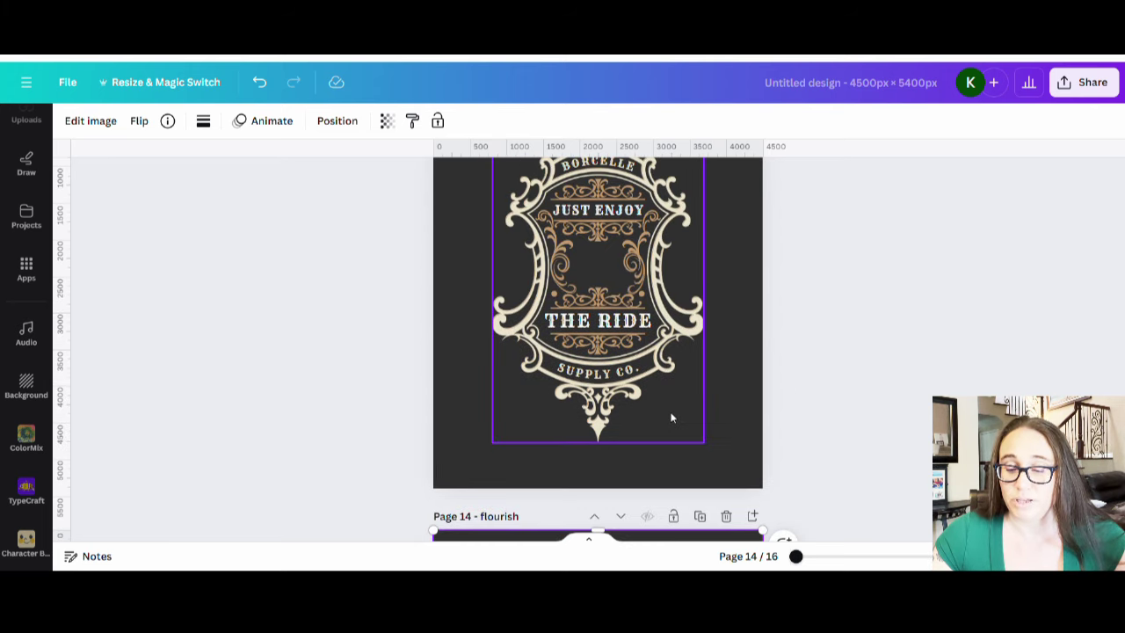
left_click(637, 265)
left_click(818, 243)
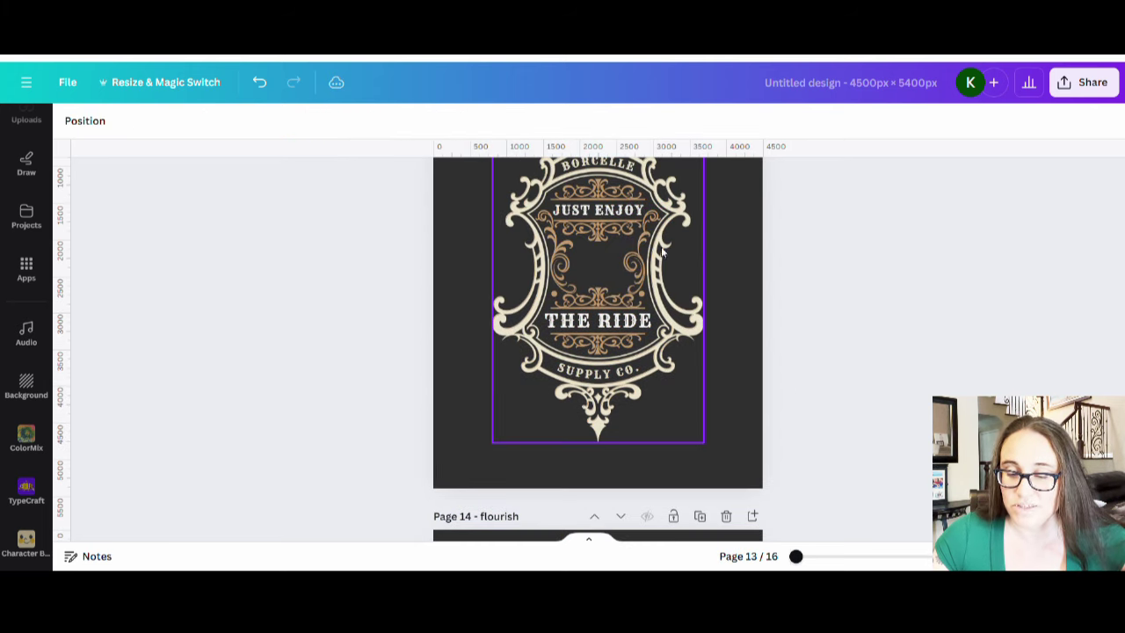
left_click(632, 249)
left_click(783, 240)
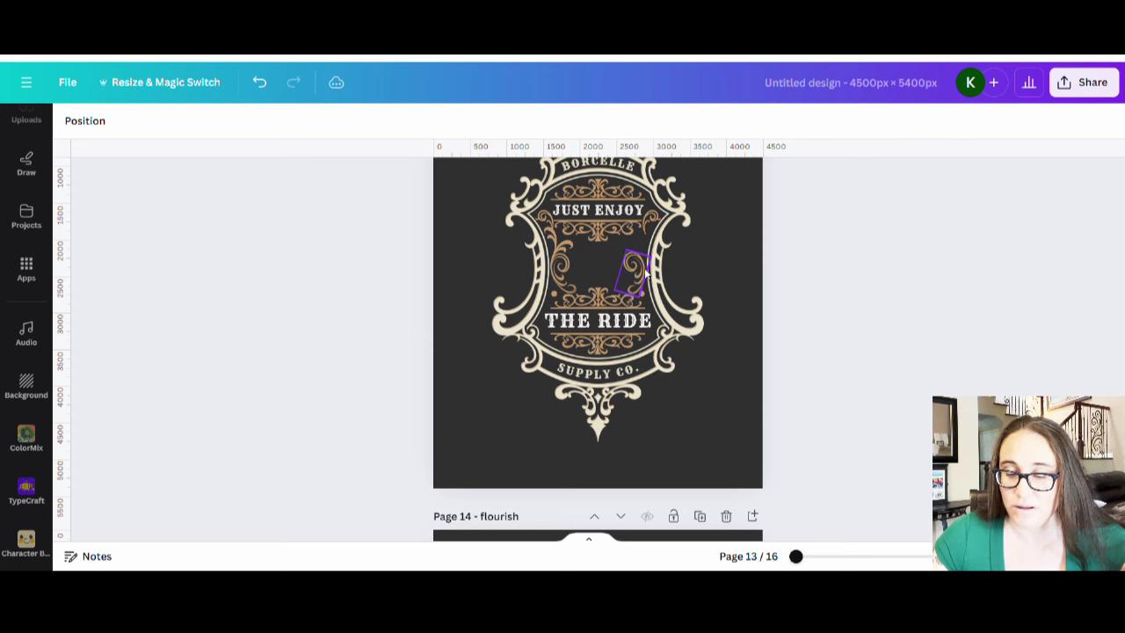
left_click_drag(639, 268, 709, 391)
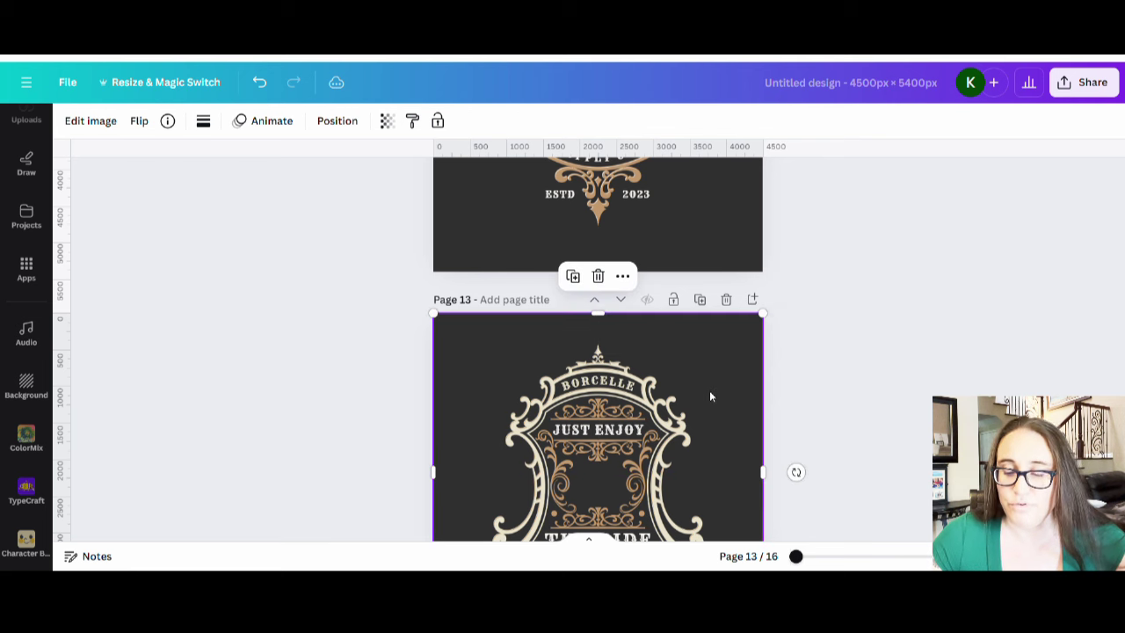
Crop the mirrored flourish image on page 13 from all four sides, closely around the right-hand flourish.
scroll(709, 391, "down", 2)
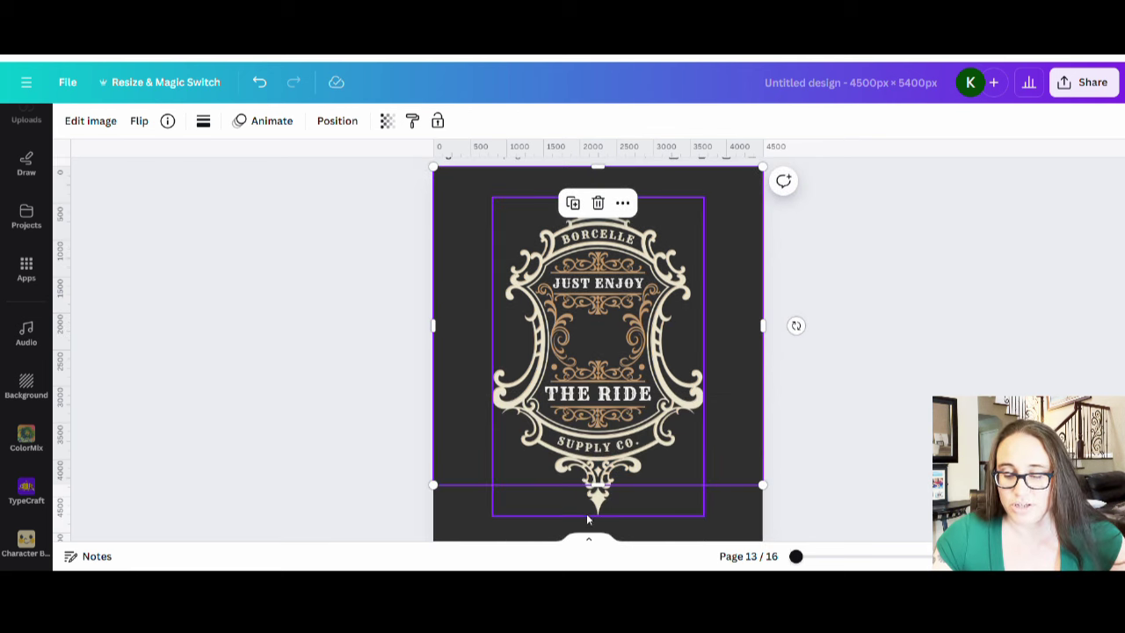
left_click_drag(605, 486, 604, 394)
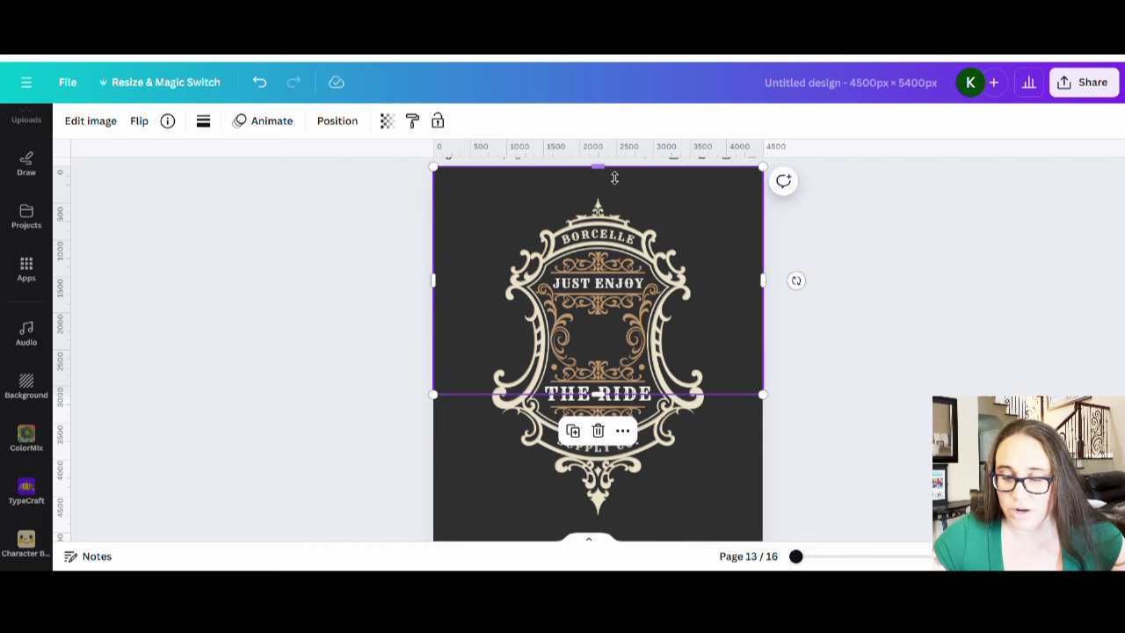
left_click_drag(614, 178, 629, 273)
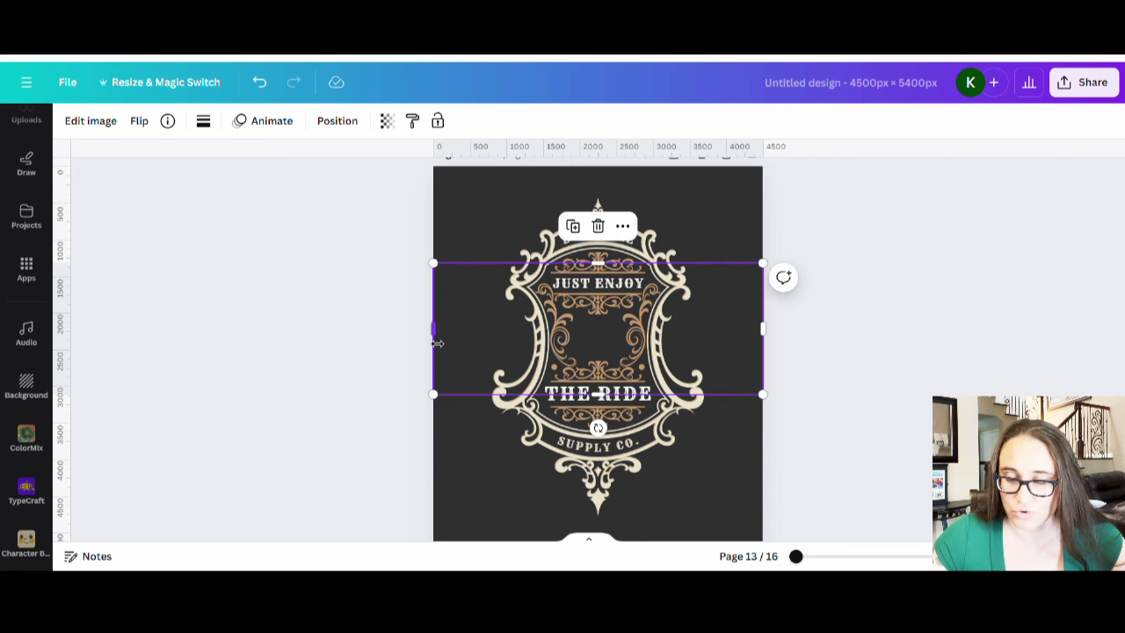
left_click_drag(440, 341, 621, 352)
left_click_drag(763, 327, 698, 344)
left_click(909, 396)
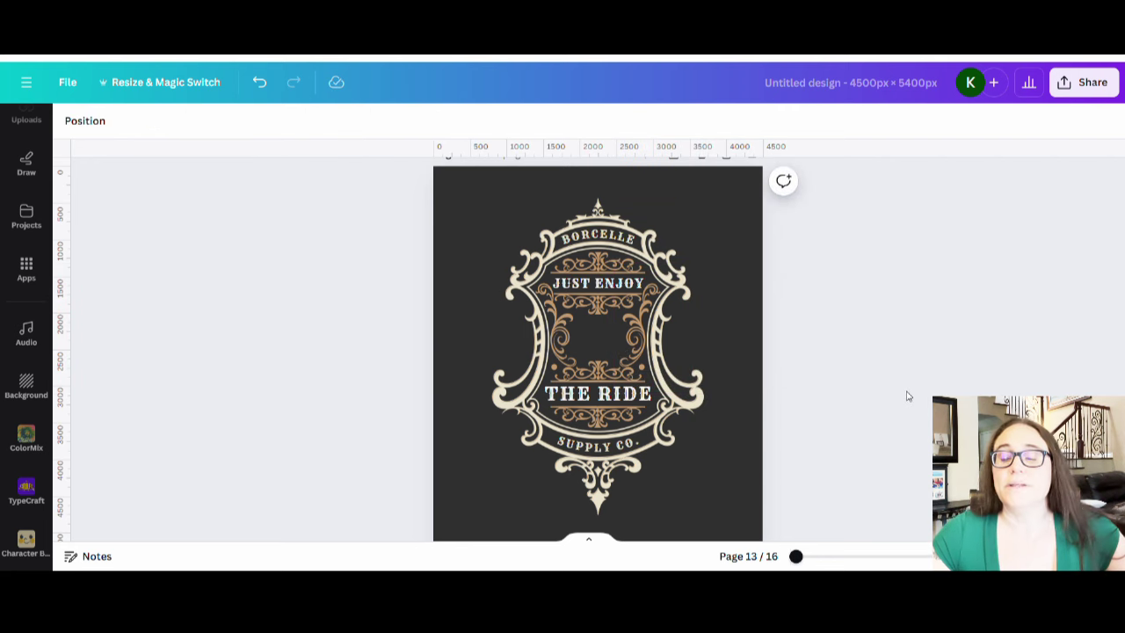
Delete page 14, titled "flourish".
scroll(730, 422, "down", 5)
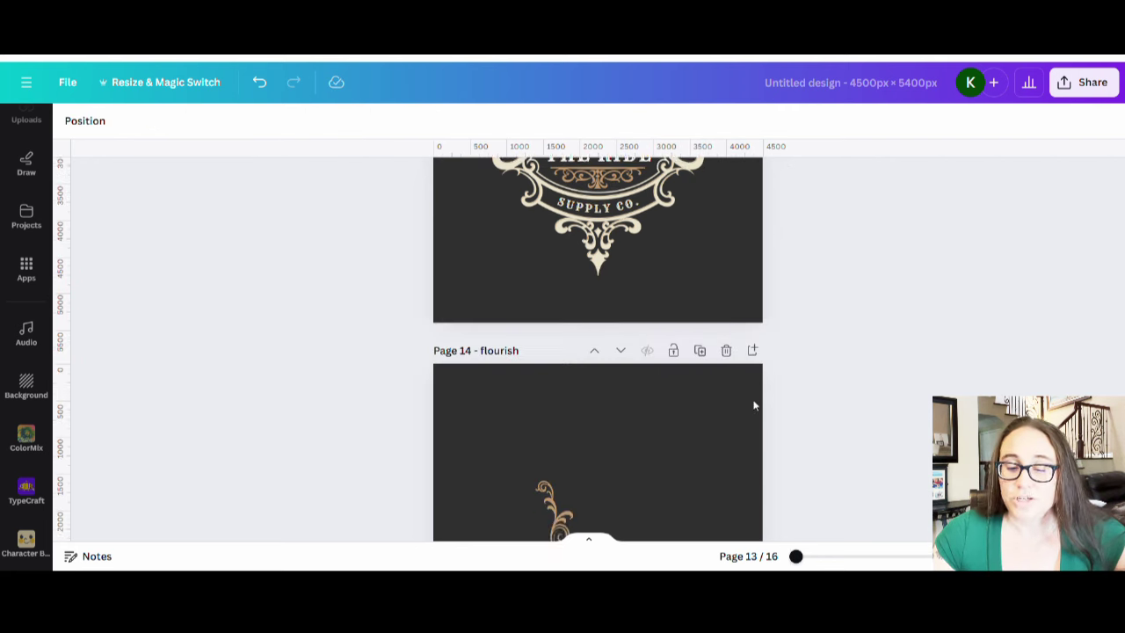
scroll(628, 299, "up", 3)
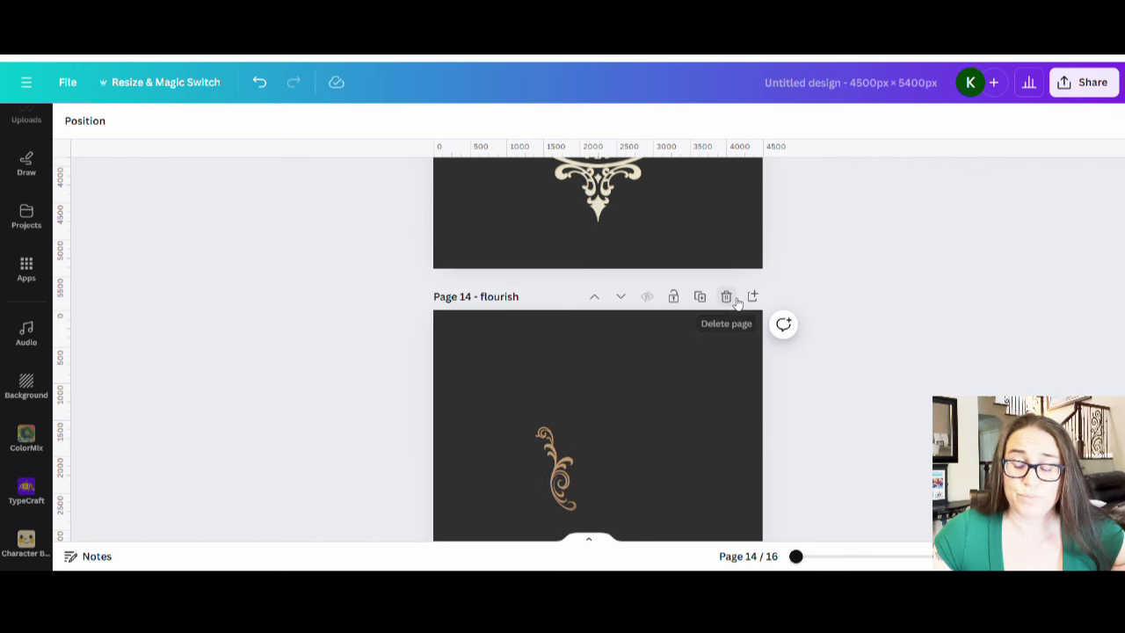
left_click(725, 296)
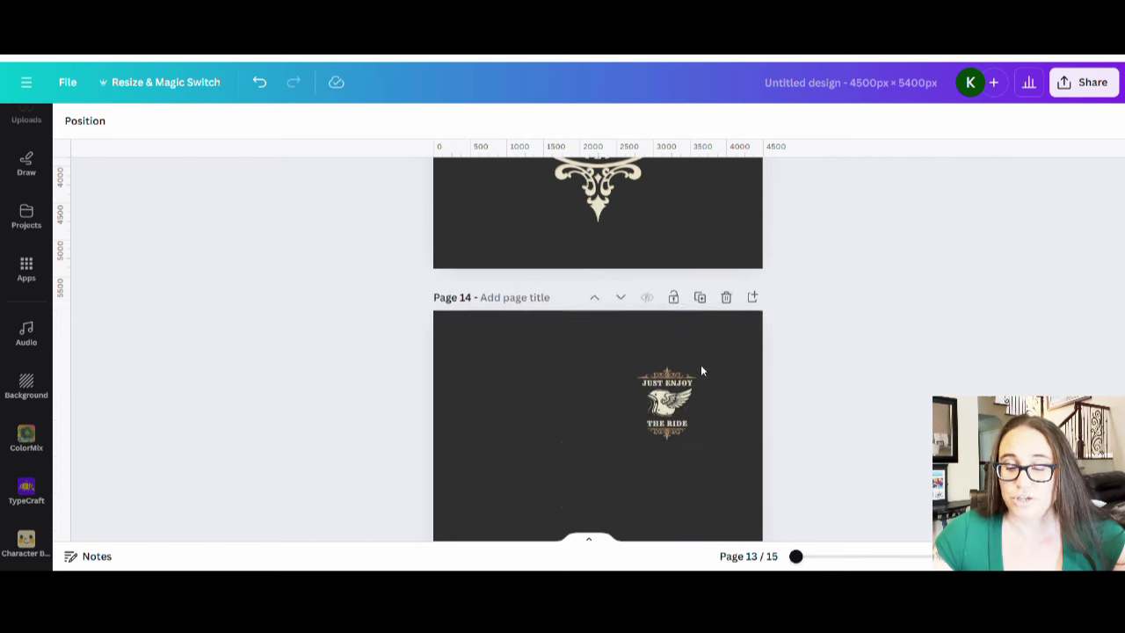
Replace the arched text "BORCELLE" on page 13 with "BOURBON".
scroll(701, 365, "up", 3)
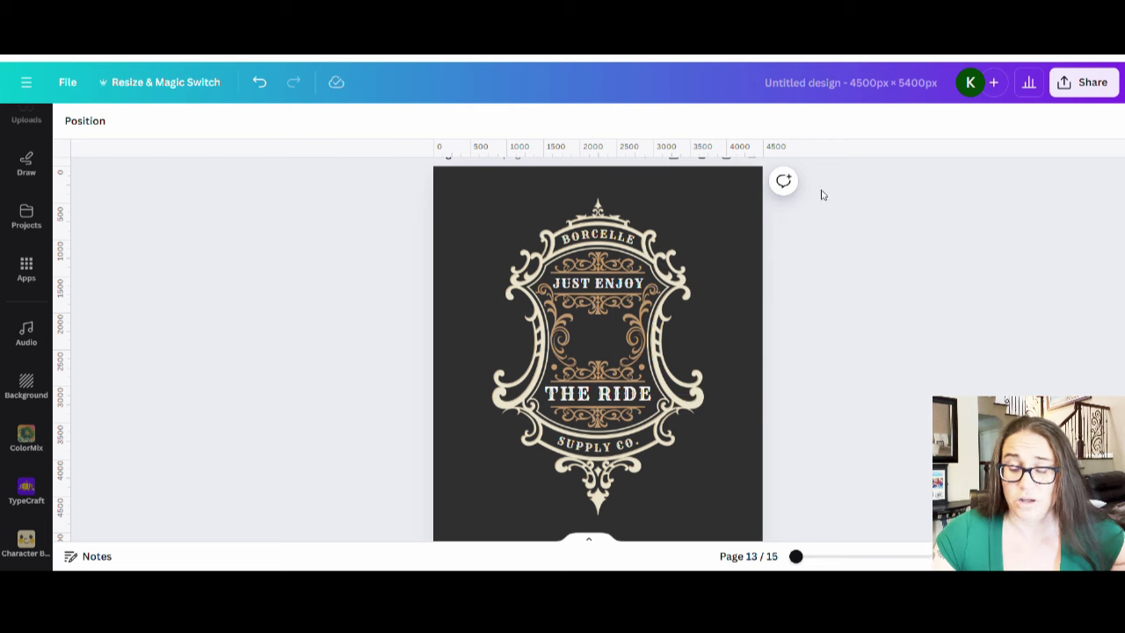
scroll(786, 312, "down", 1)
scroll(730, 342, "up", 2)
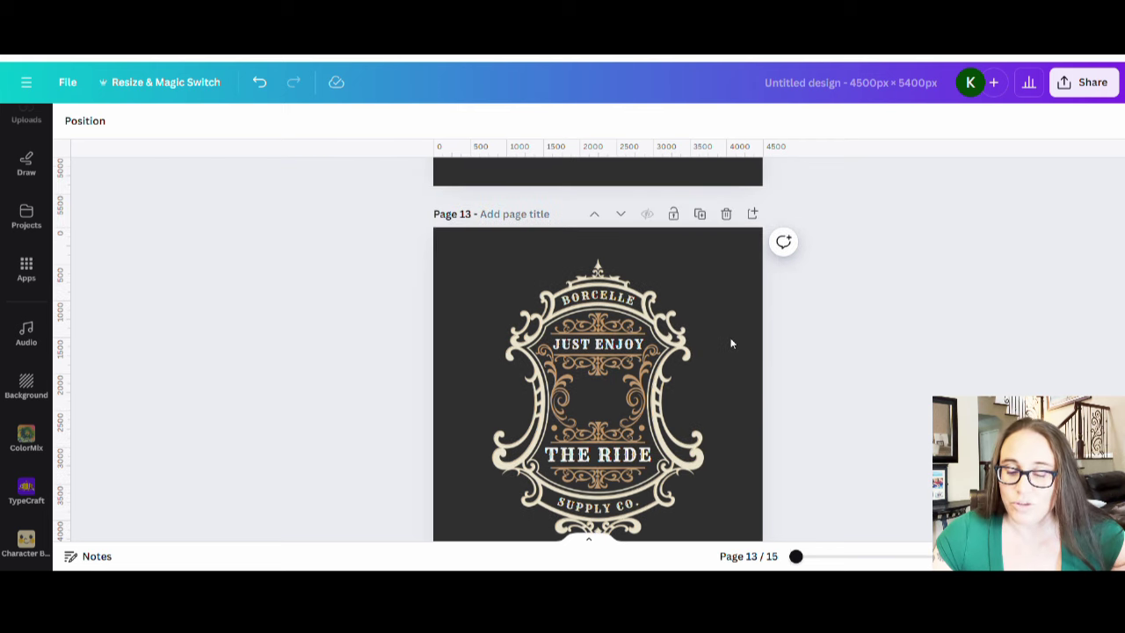
scroll(651, 530, "down", 2)
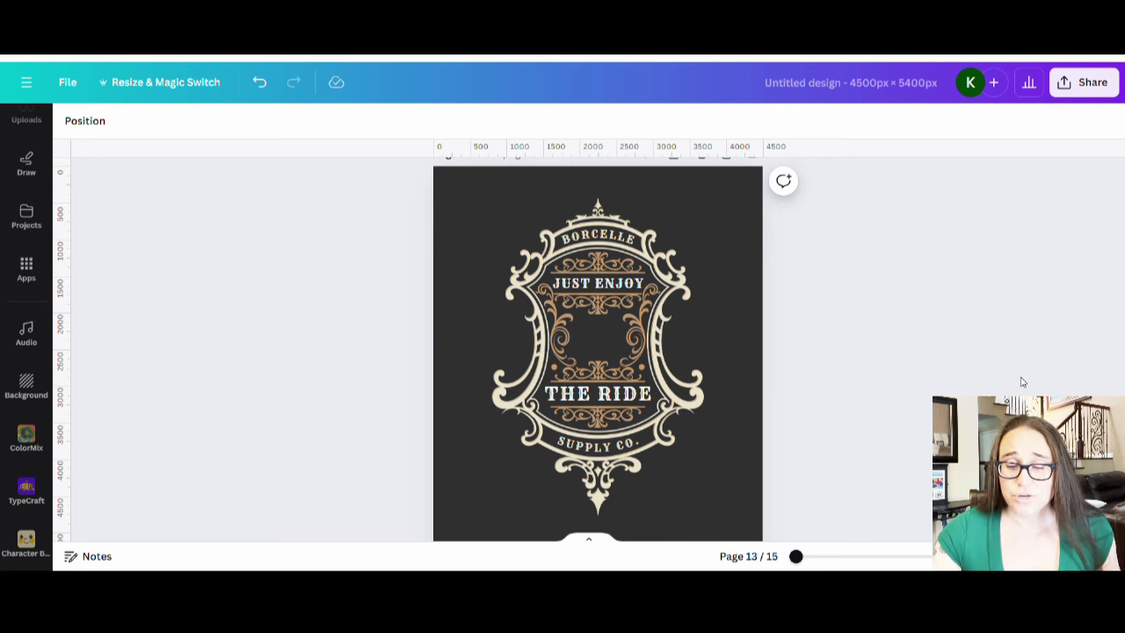
left_click(600, 237)
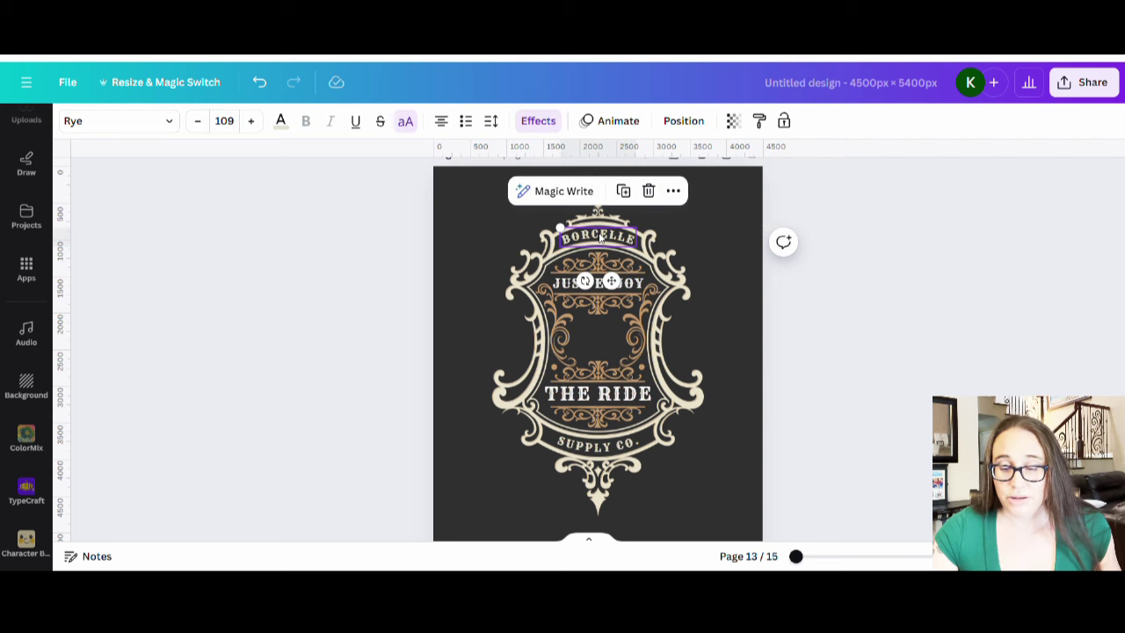
double_click(601, 237)
type("BOURBON")
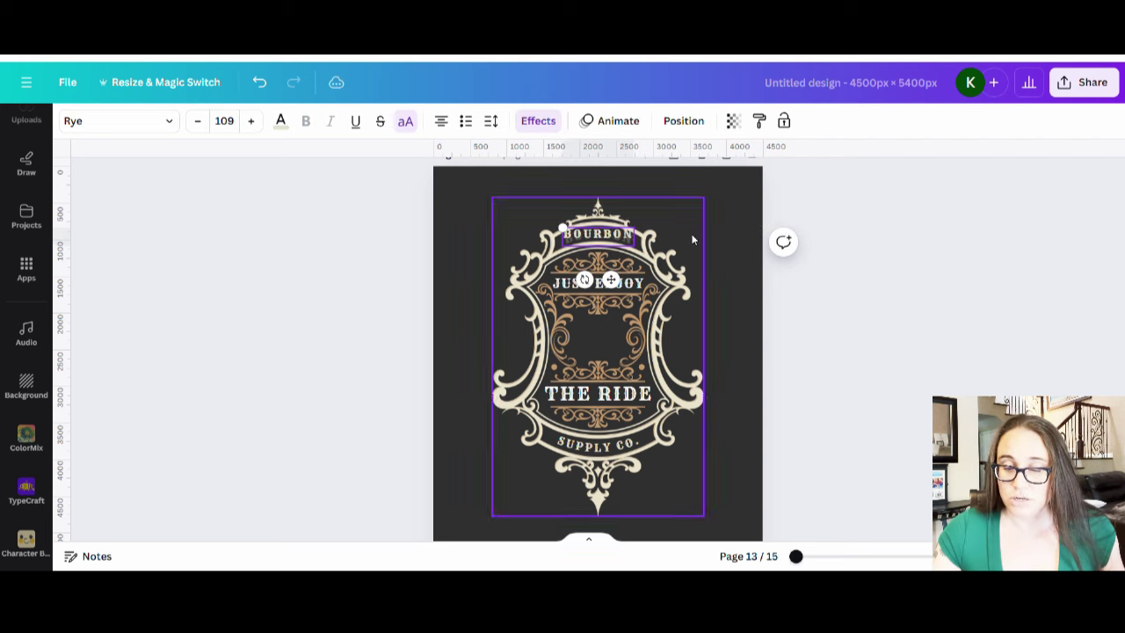
left_click(861, 317)
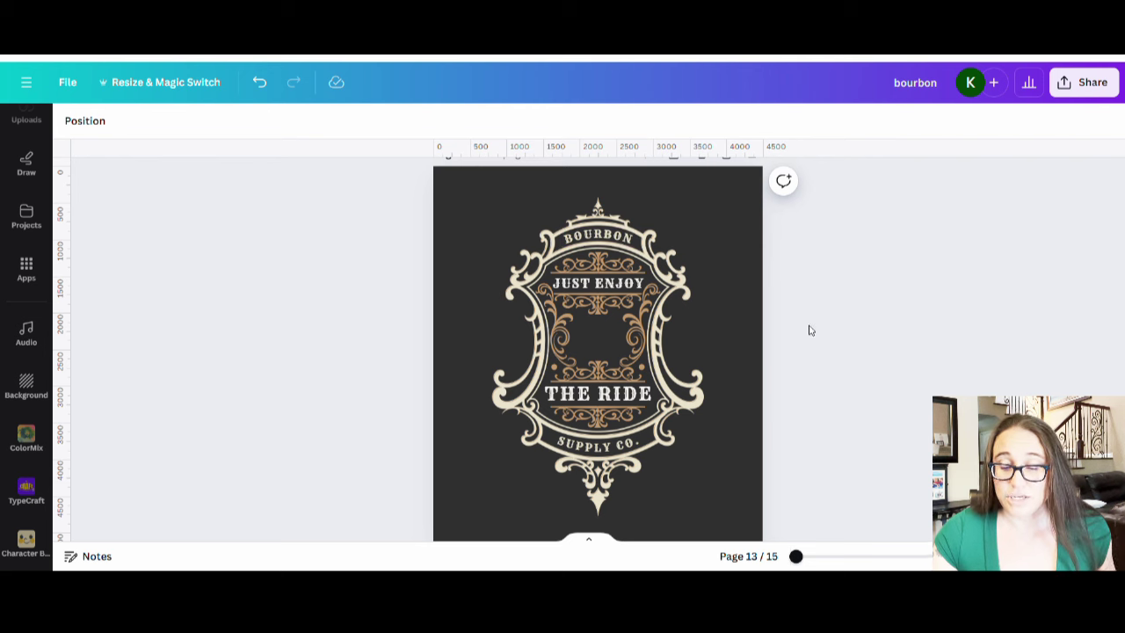
Replace the text "JUST ENJOY" on page 13 with "GOES IN".
double_click(580, 286)
type("GOES IN")
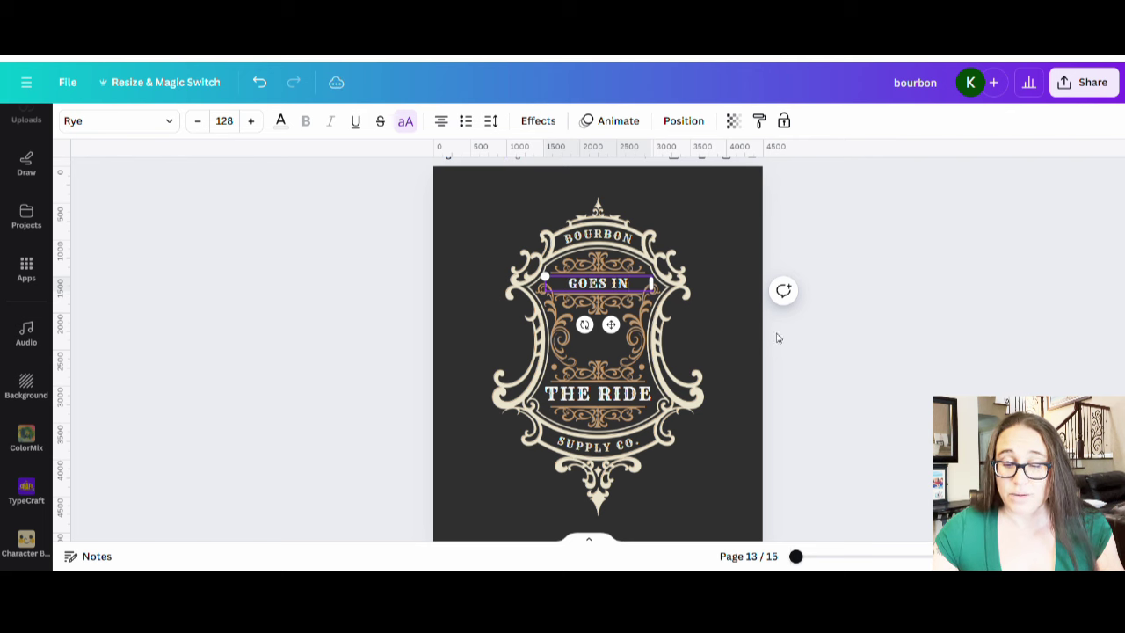
left_click(847, 380)
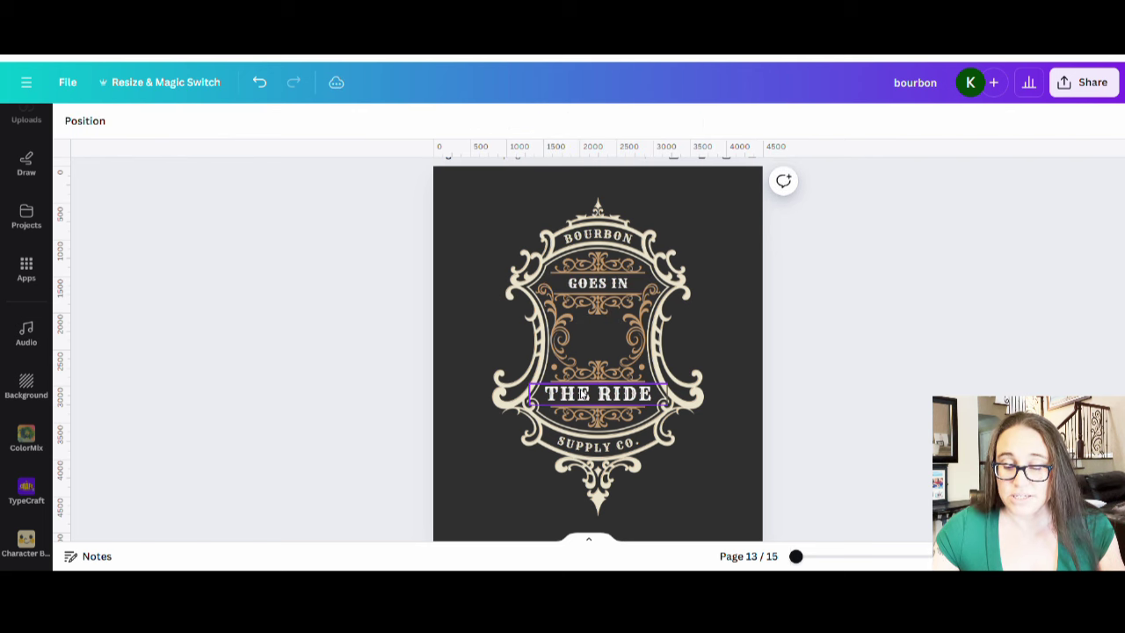
Replace the text "THE RIDE" on page 13 with "WISDOM".
left_click(582, 398)
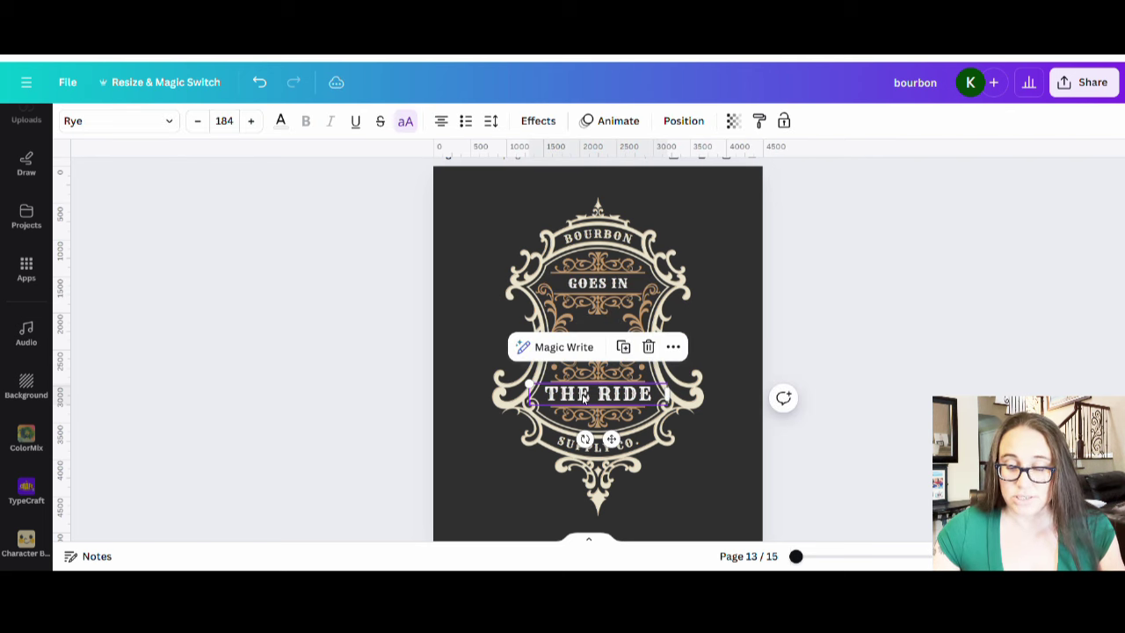
double_click(582, 397)
type("W")
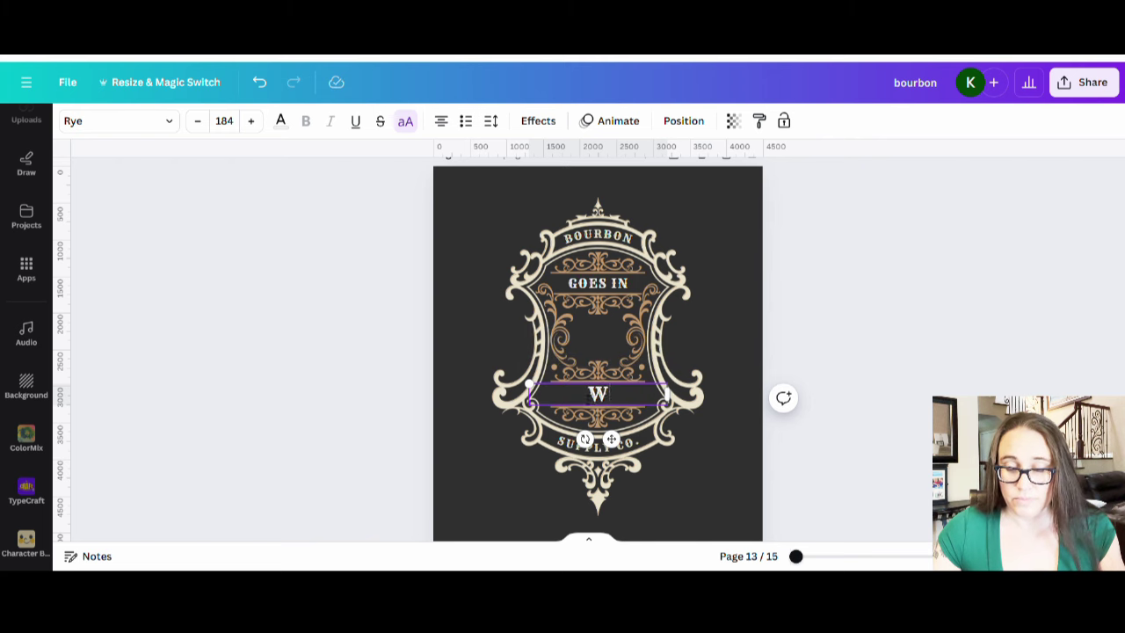
type("ISDOM")
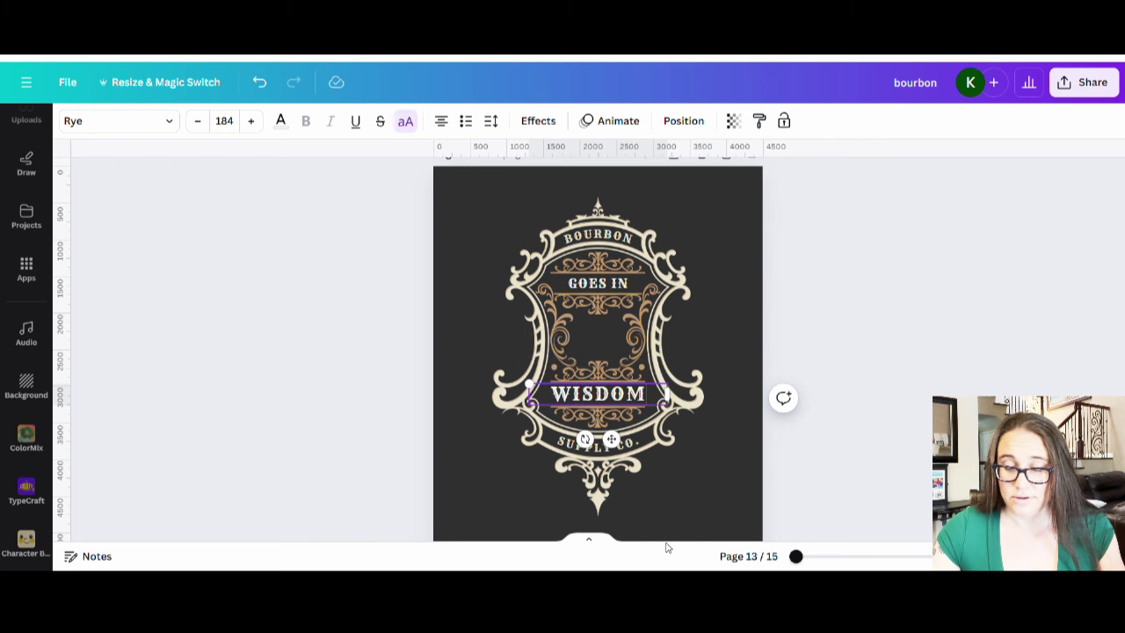
left_click(663, 514)
Replace the curved text "SUPPLY CO." in the badge's lower banner with "COMES OUT".
left_click(640, 446)
double_click(640, 445)
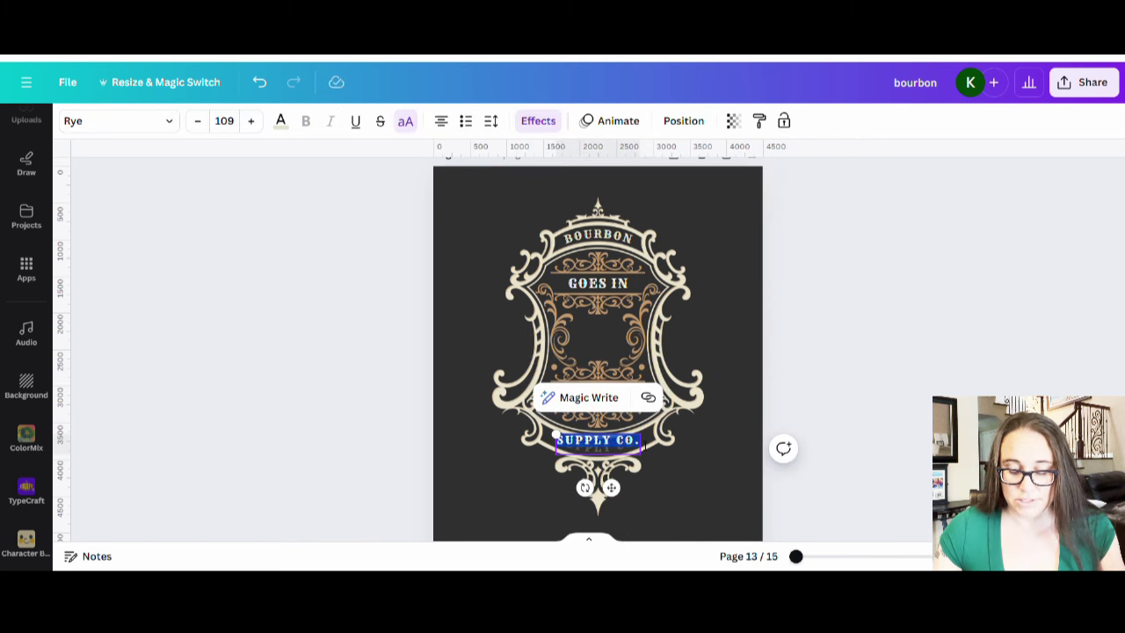
key("BackSpace")
type("COMES OUT")
key("Escape")
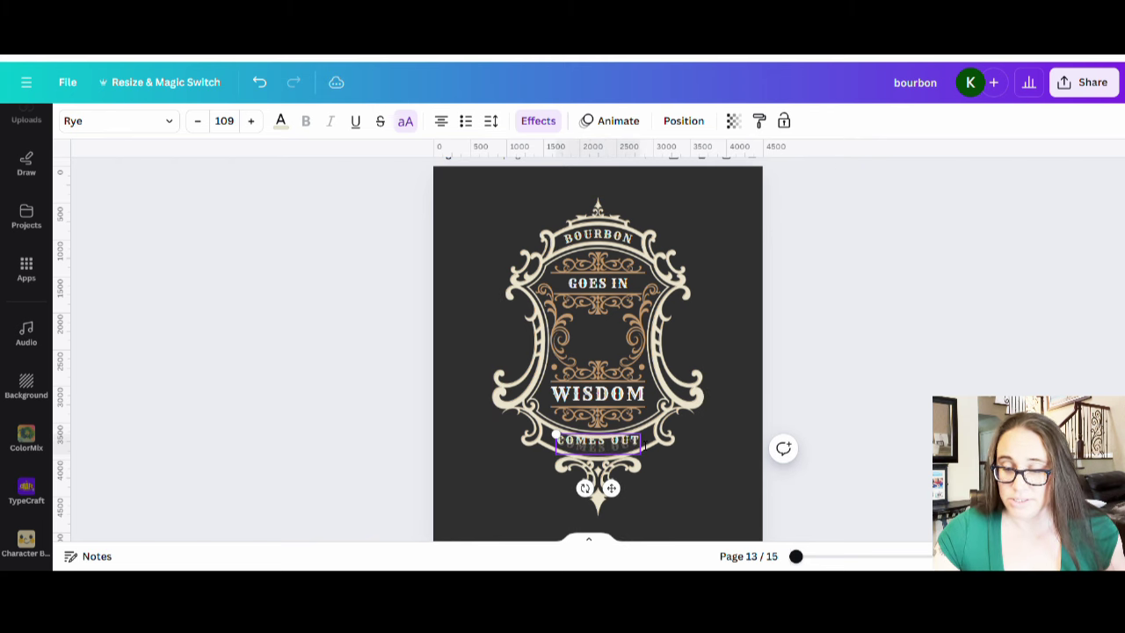
left_click(738, 279)
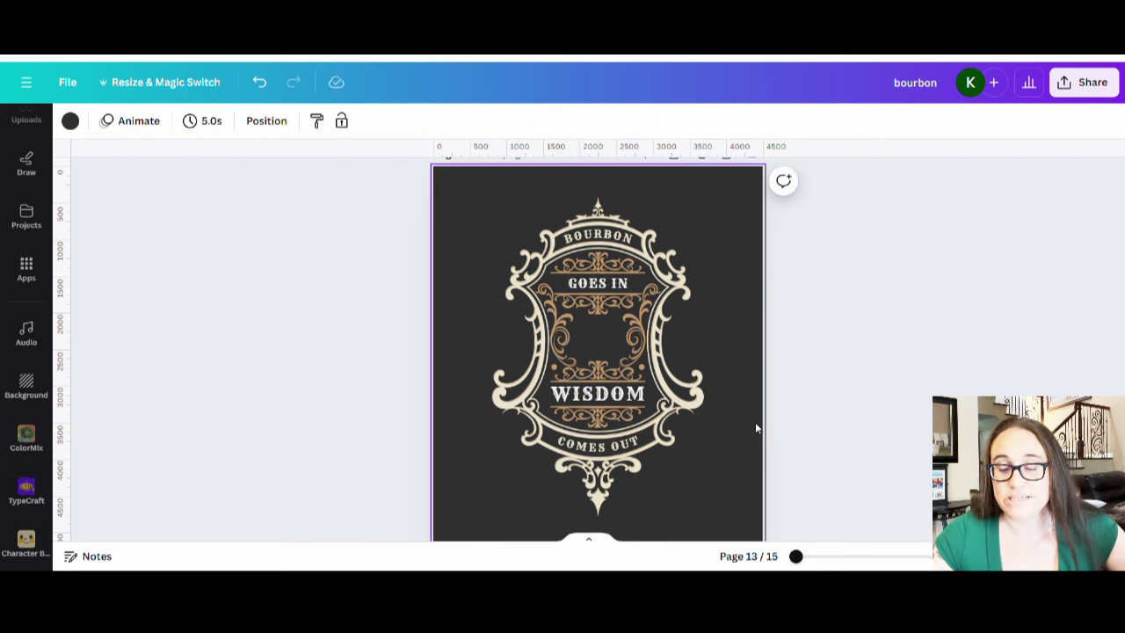
Enlarge the text "GOES IN" to font size 163 and center it between the two copper ornaments.
left_click(607, 285)
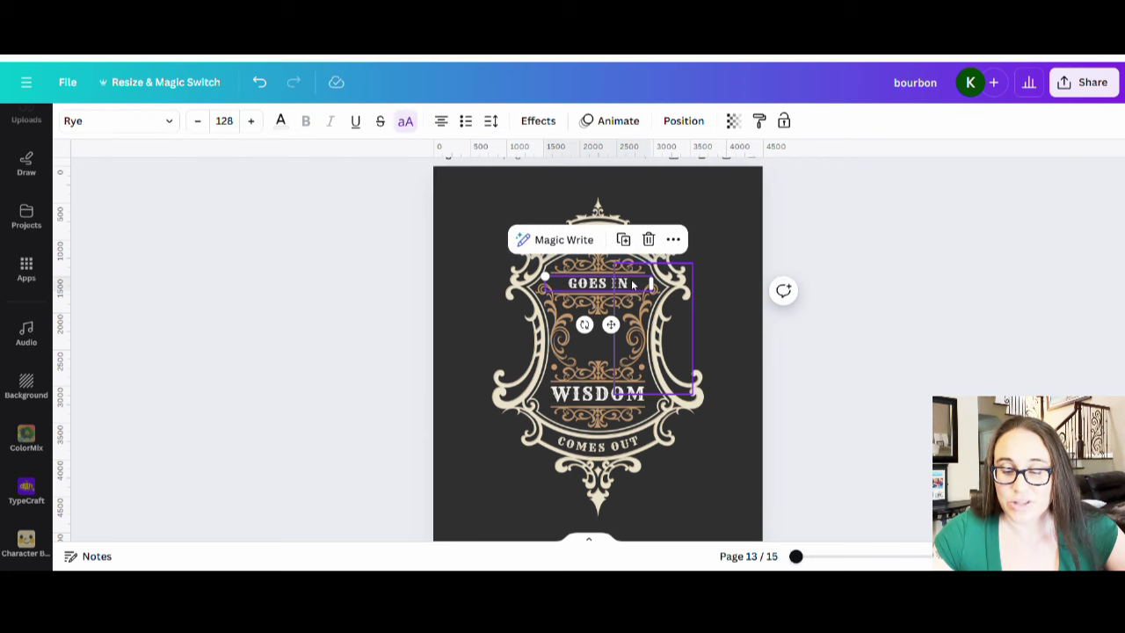
left_click_drag(548, 281, 515, 269)
left_click(841, 355)
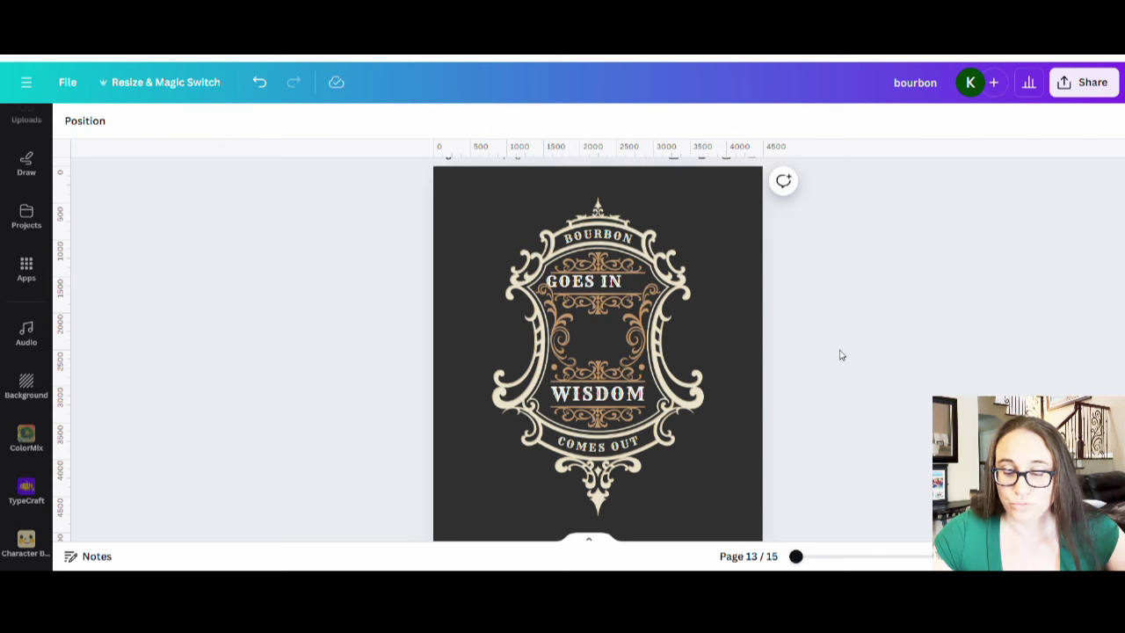
left_click_drag(587, 285, 604, 288)
left_click(853, 402)
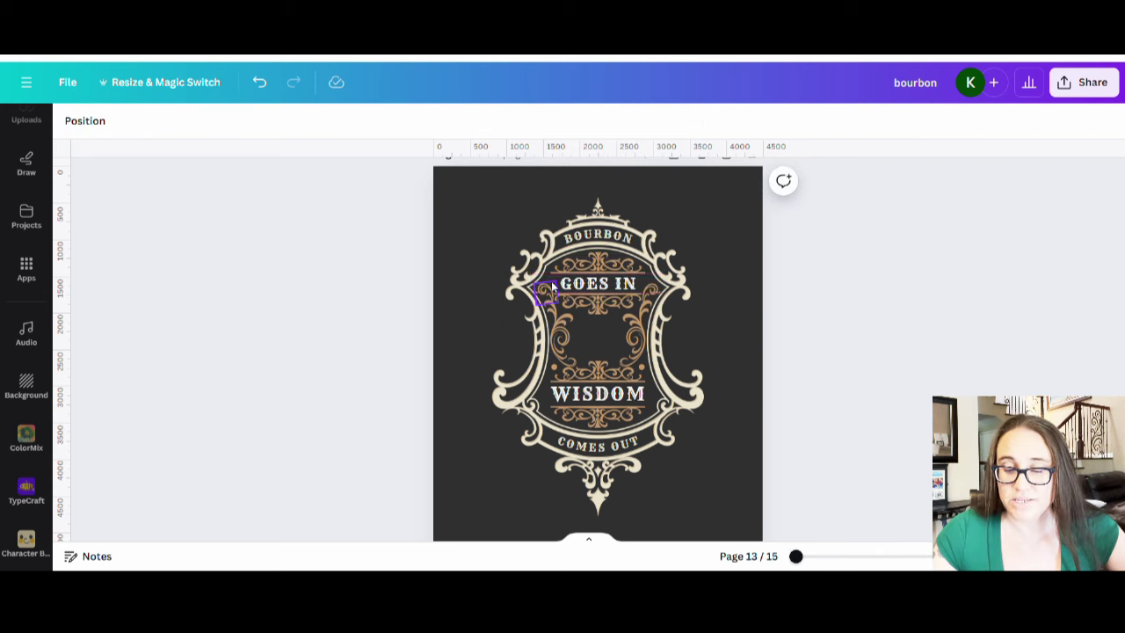
Slightly increase the letter spacing of the text "GOES IN".
left_click(567, 289)
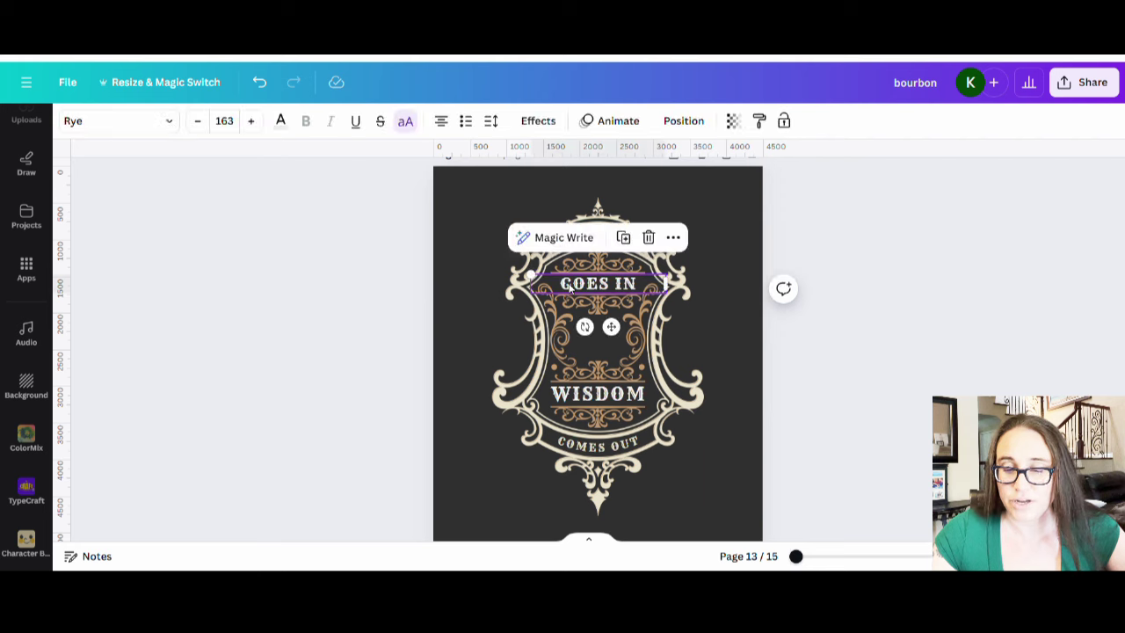
left_click(490, 121)
left_click_drag(531, 181, 540, 181)
left_click(895, 435)
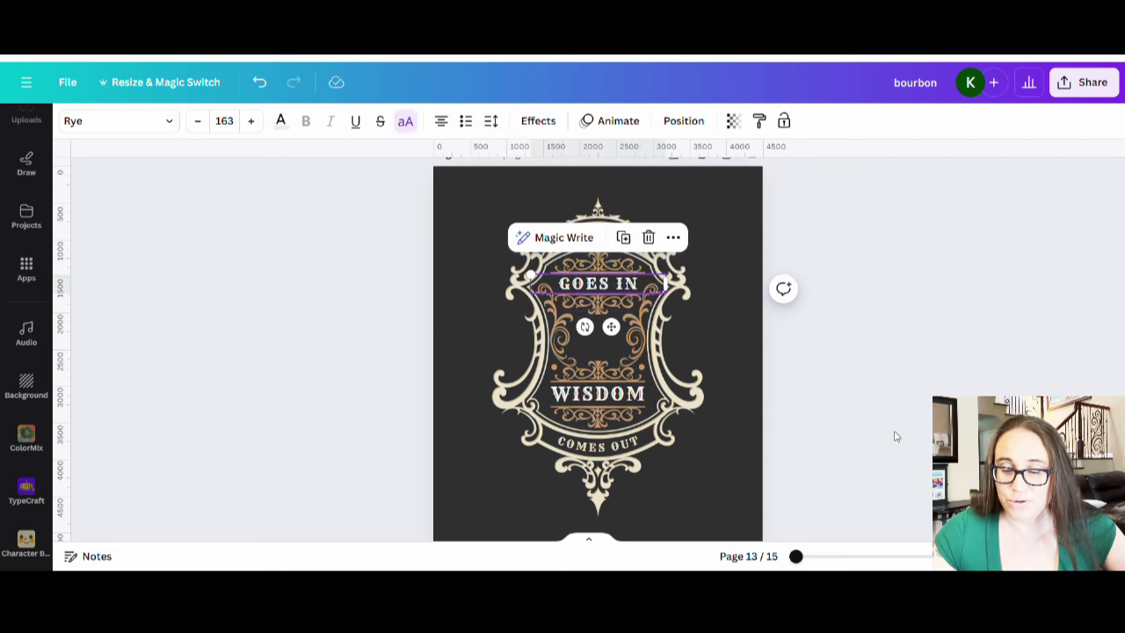
left_click(894, 435)
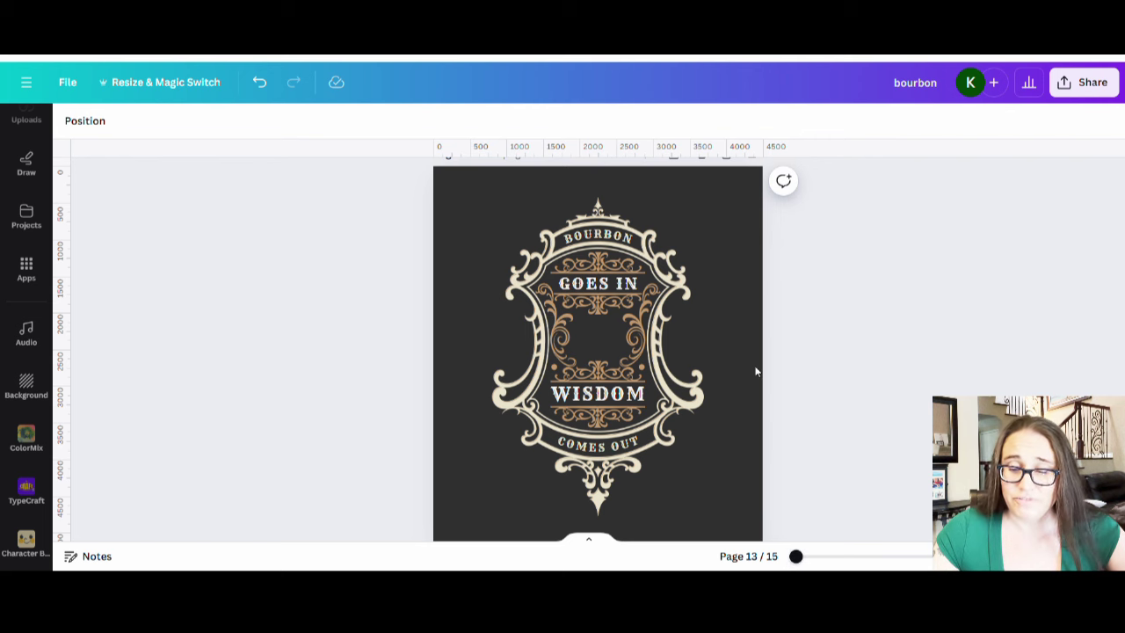
left_click(584, 295)
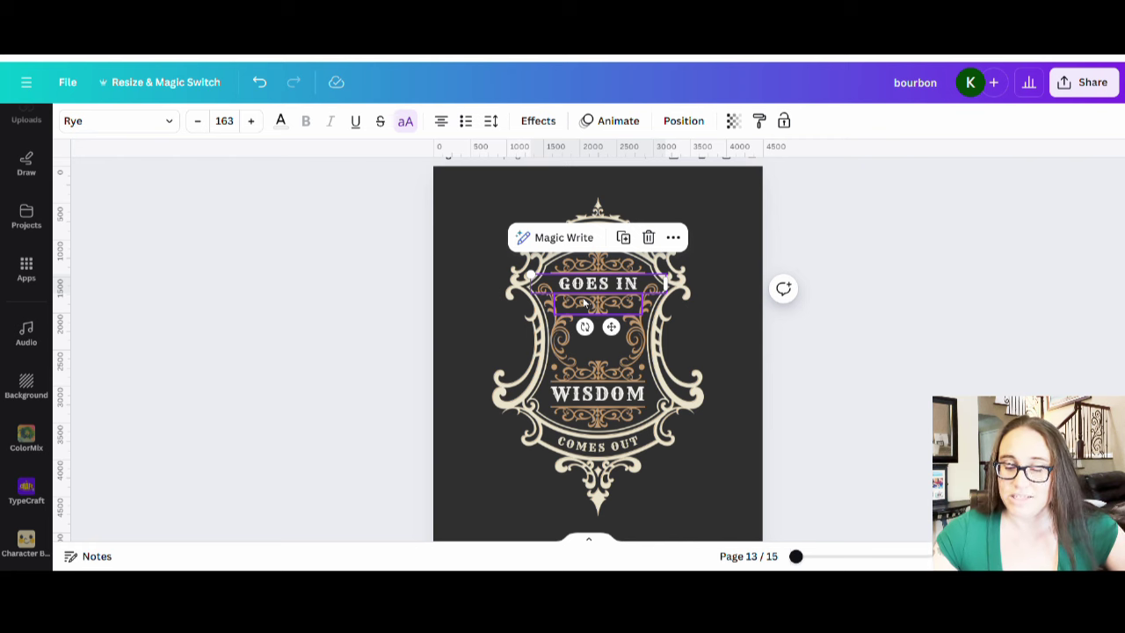
left_click(854, 196)
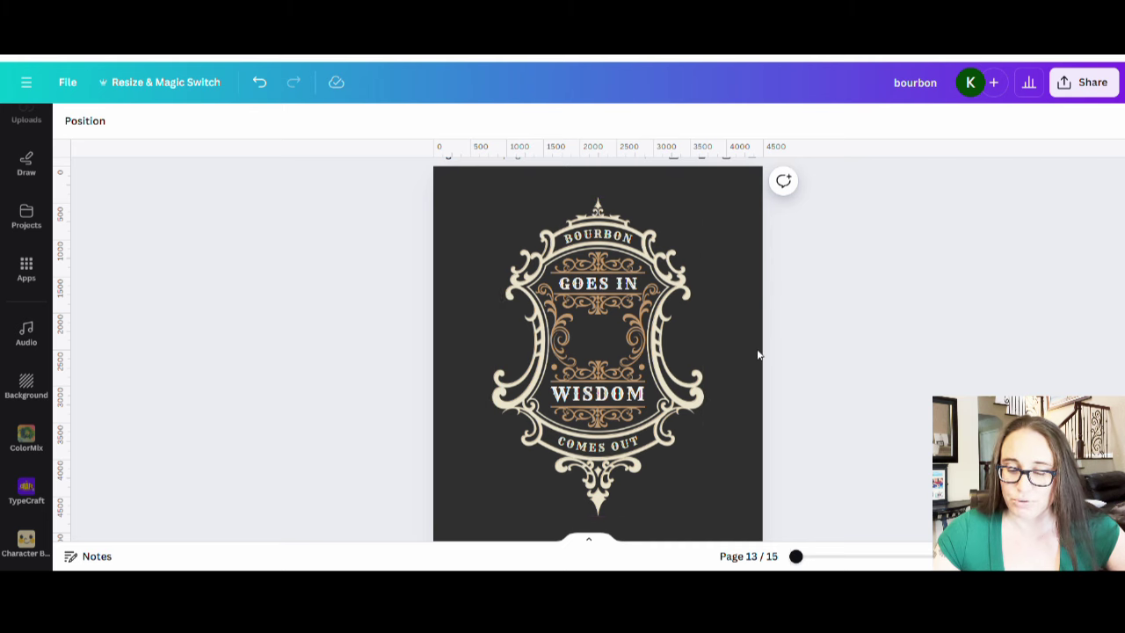
Enlarge the curved text "COMES OUT" to font size 126 and center it within the badge's lower banner.
scroll(755, 355, "down", 1)
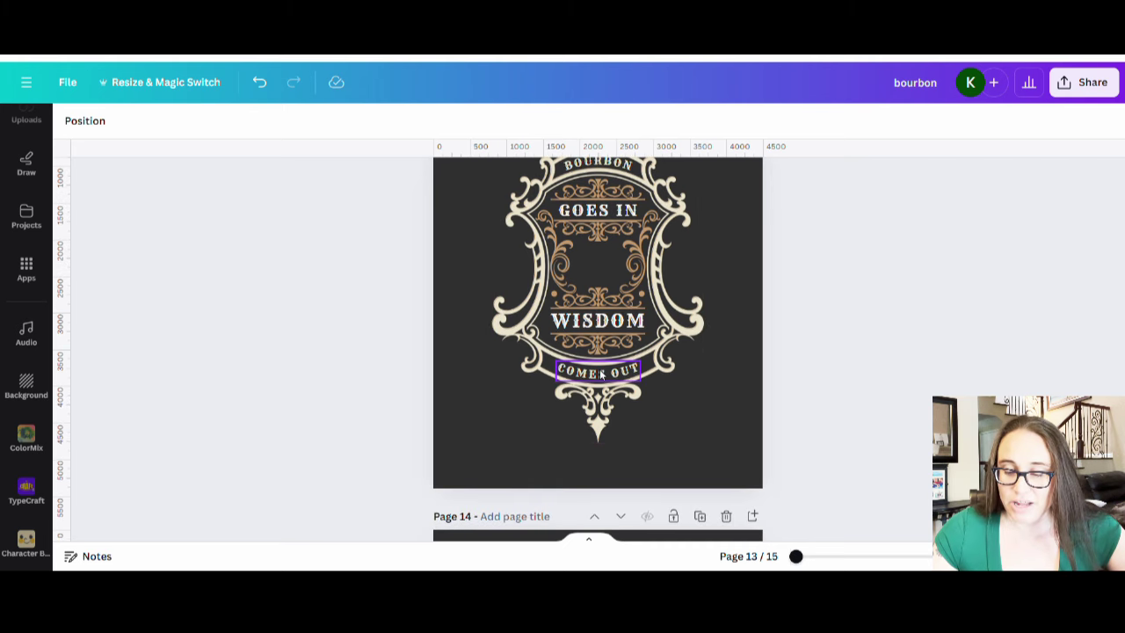
left_click(601, 374)
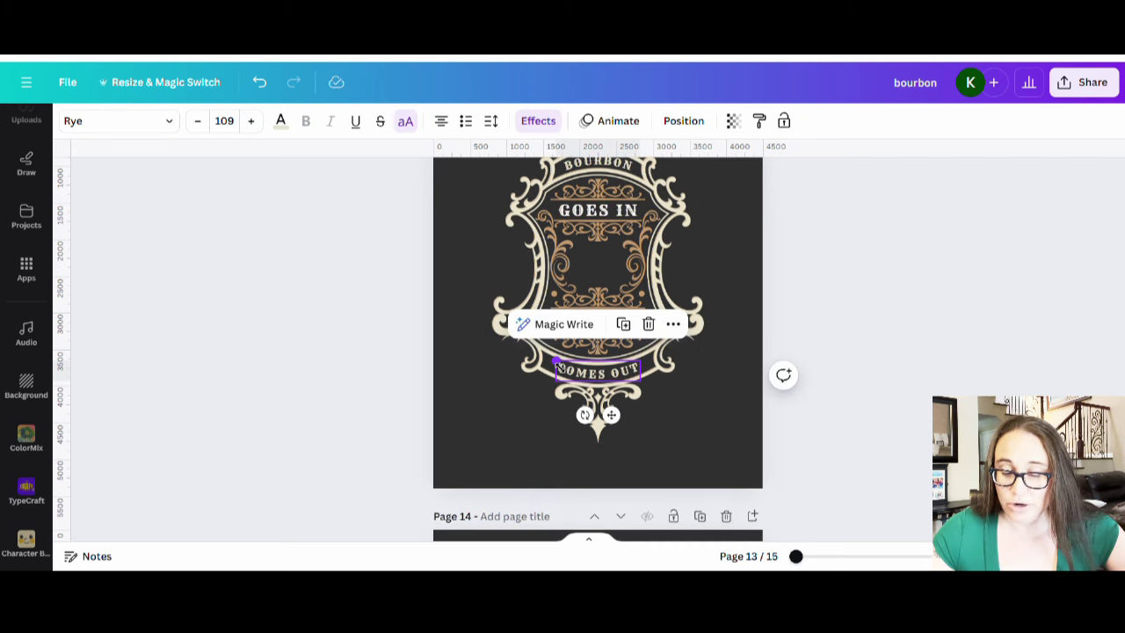
left_click_drag(555, 363, 609, 385)
left_click(453, 499)
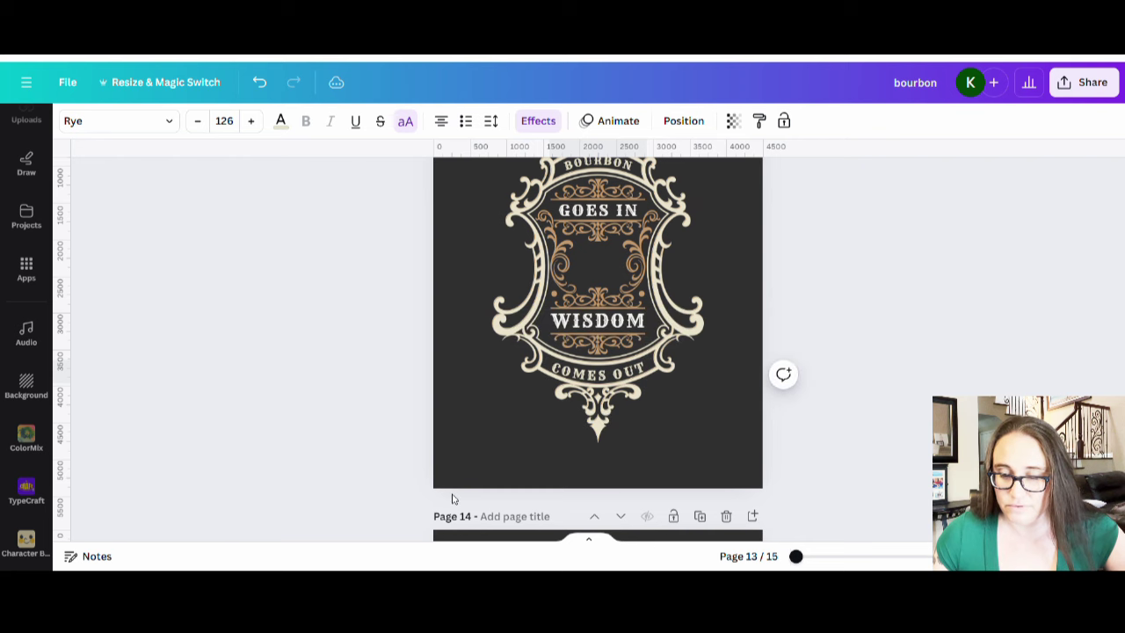
key("ctrl+z")
key("ctrl+z")
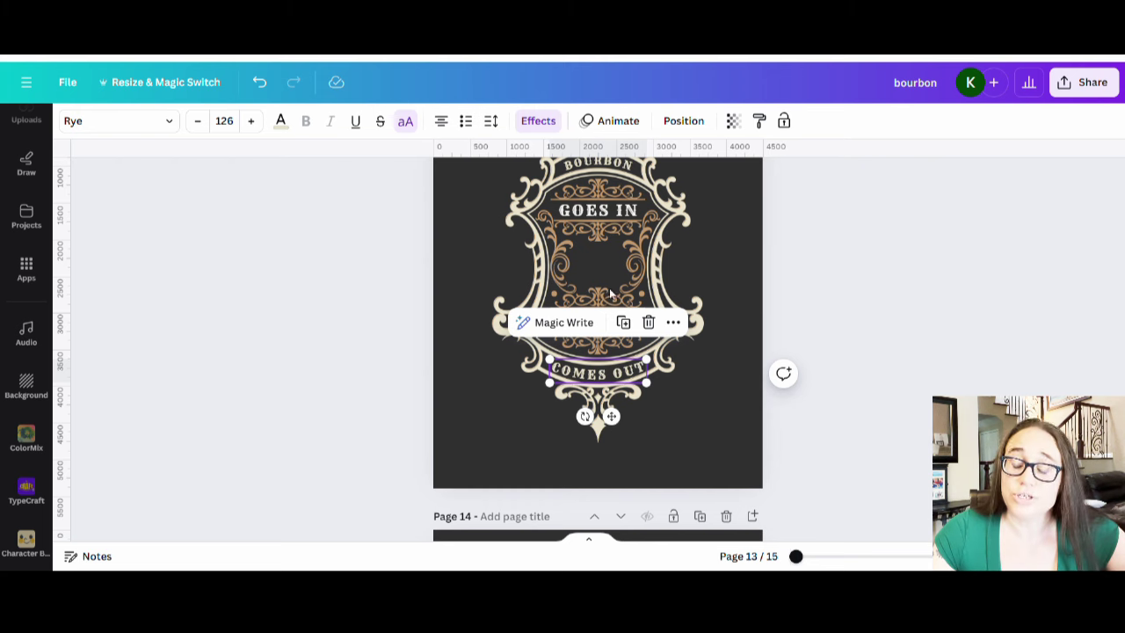
left_click(698, 464)
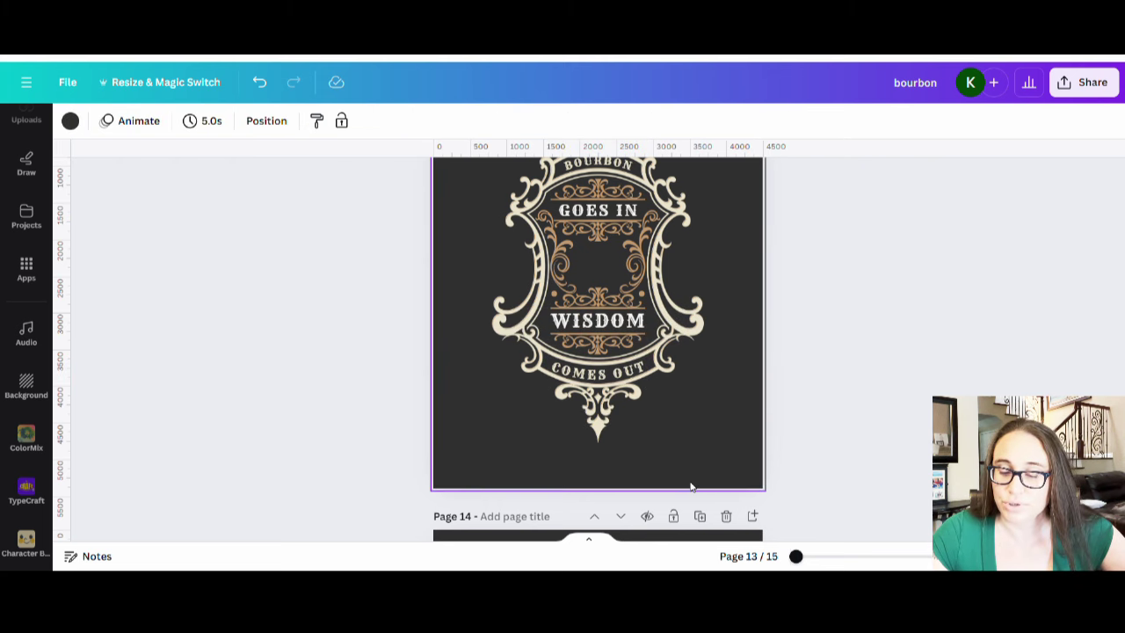
Set the curve of the text "COMES OUT" to -29 so it follows the lower banner.
left_click(619, 437)
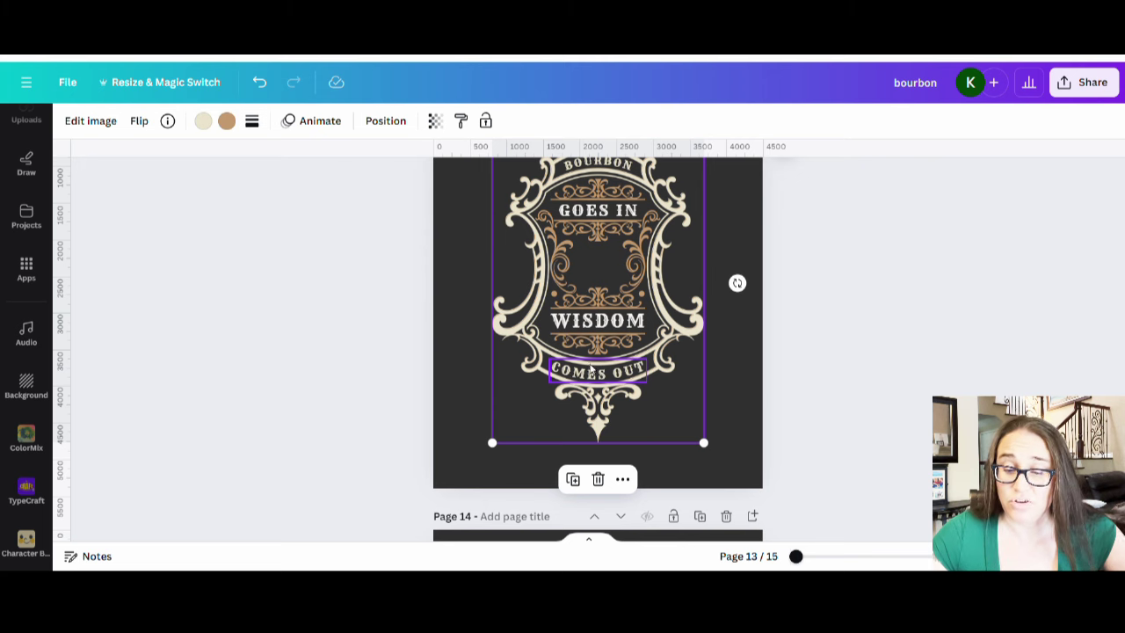
left_click(595, 376)
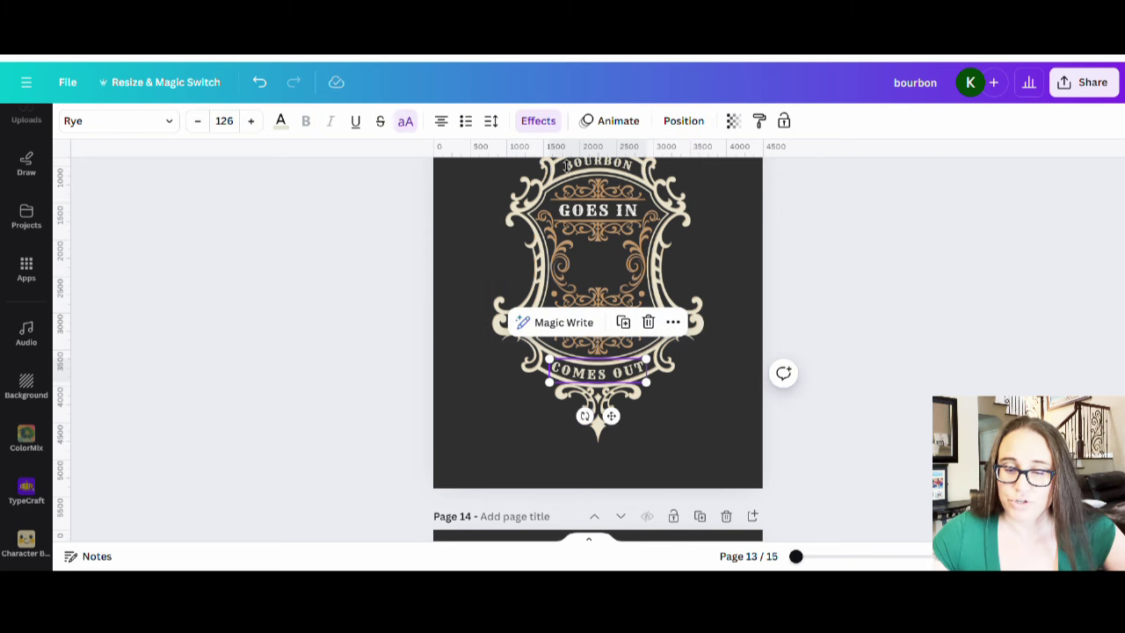
left_click(539, 121)
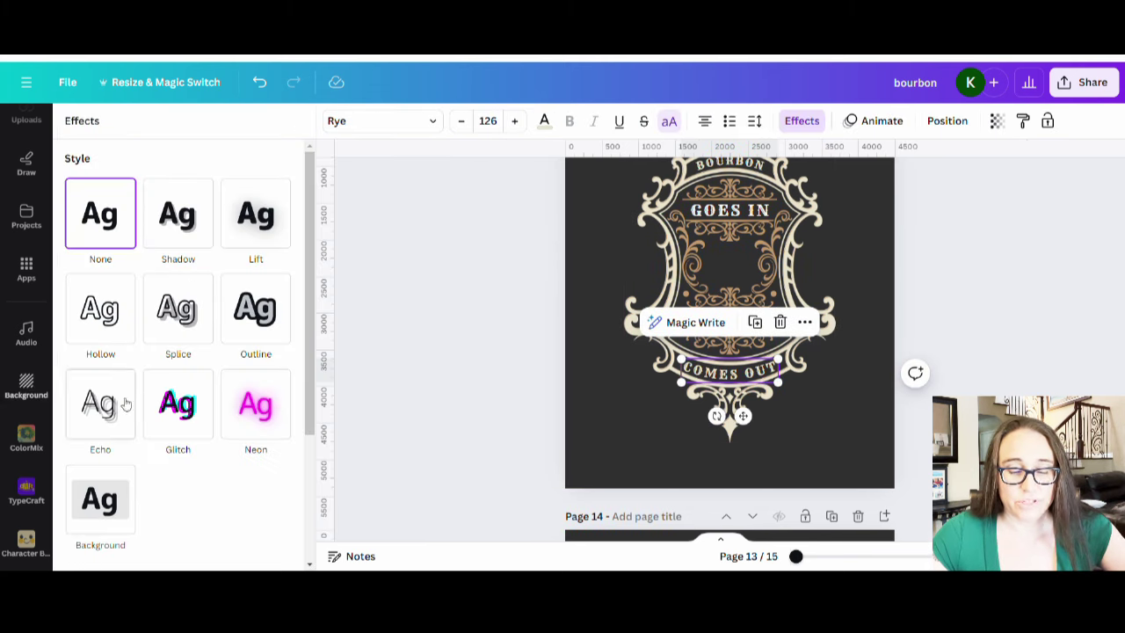
scroll(276, 439, "down", 3)
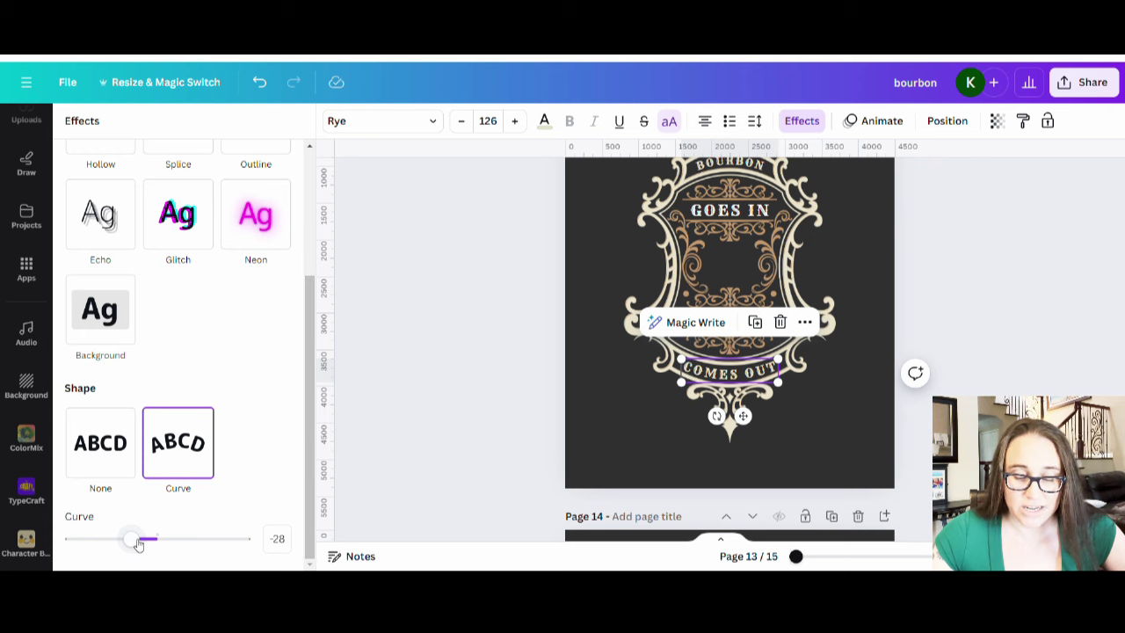
left_click_drag(138, 544, 135, 543)
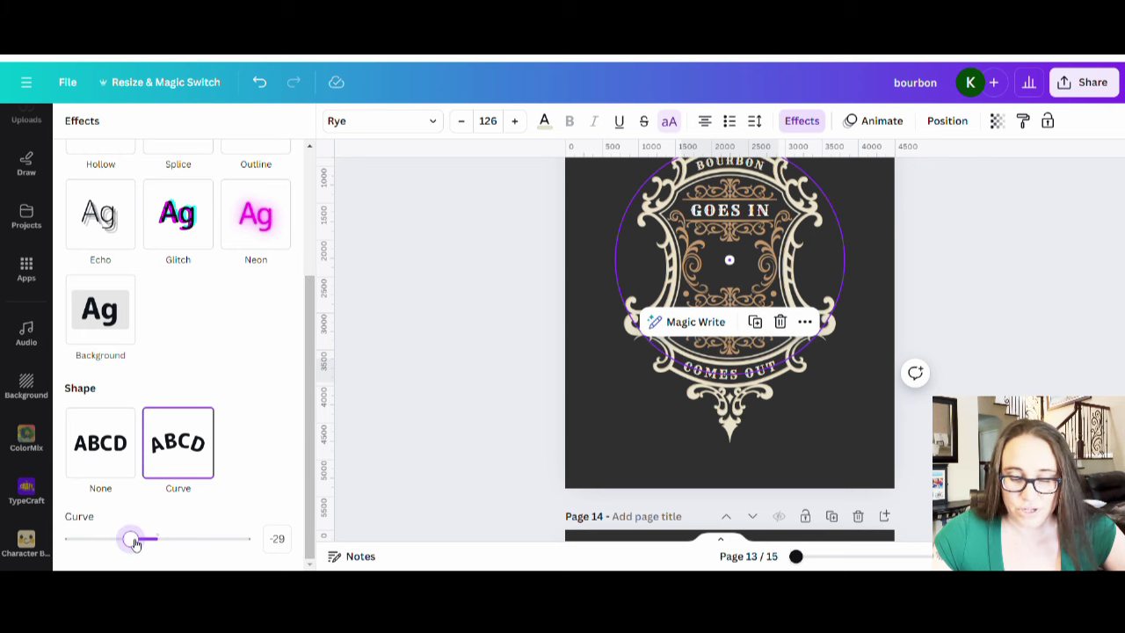
left_click_drag(135, 544, 132, 541)
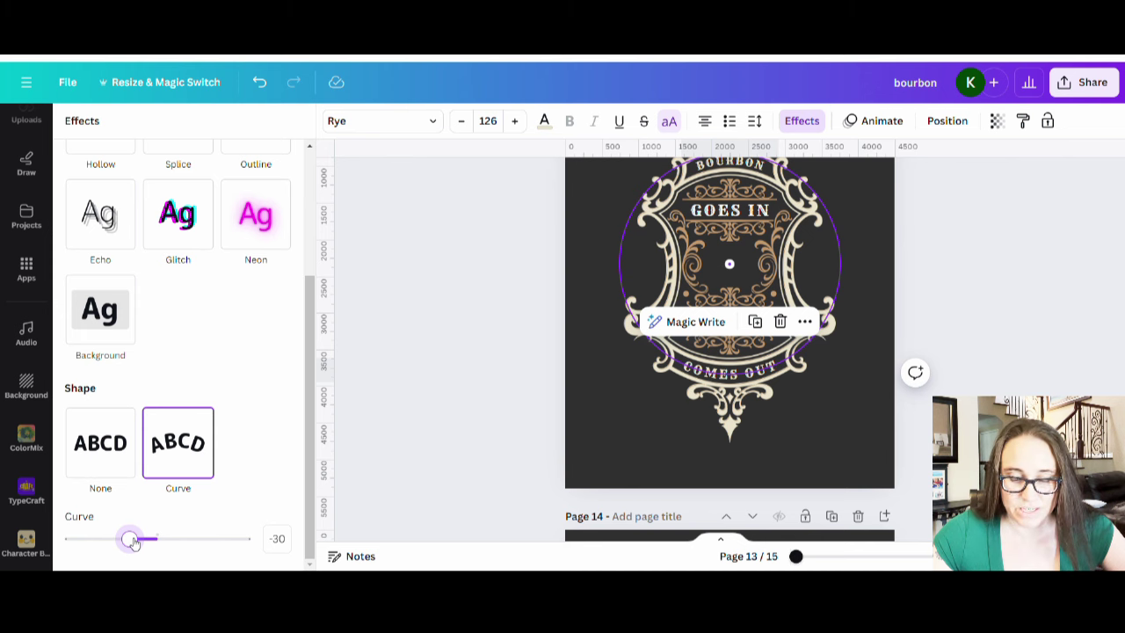
left_click_drag(132, 541, 130, 541)
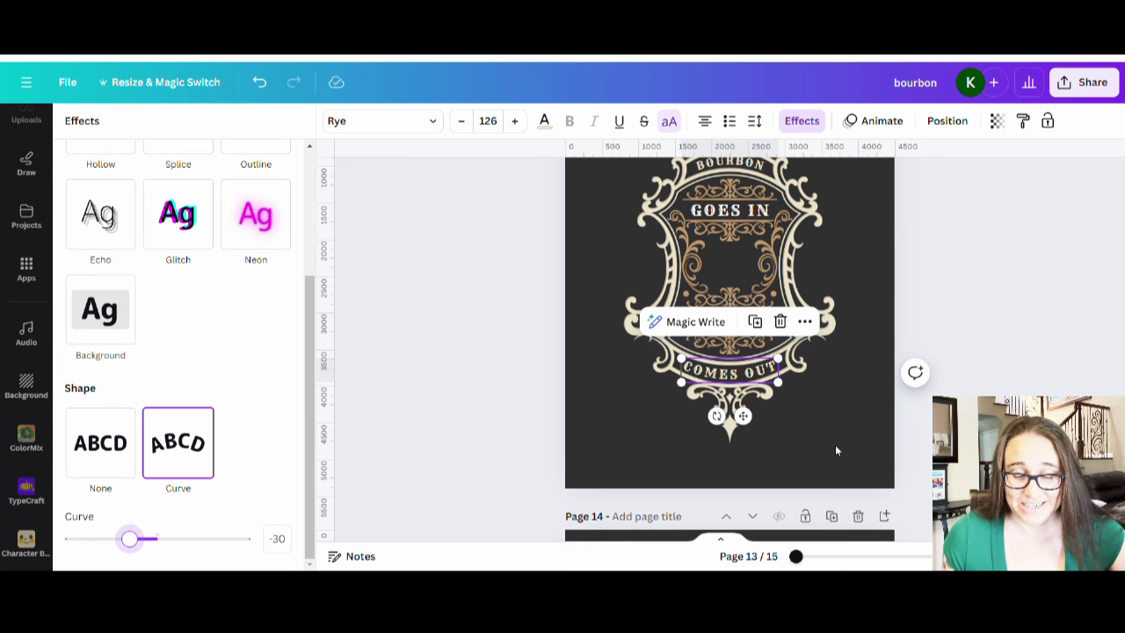
key("Left")
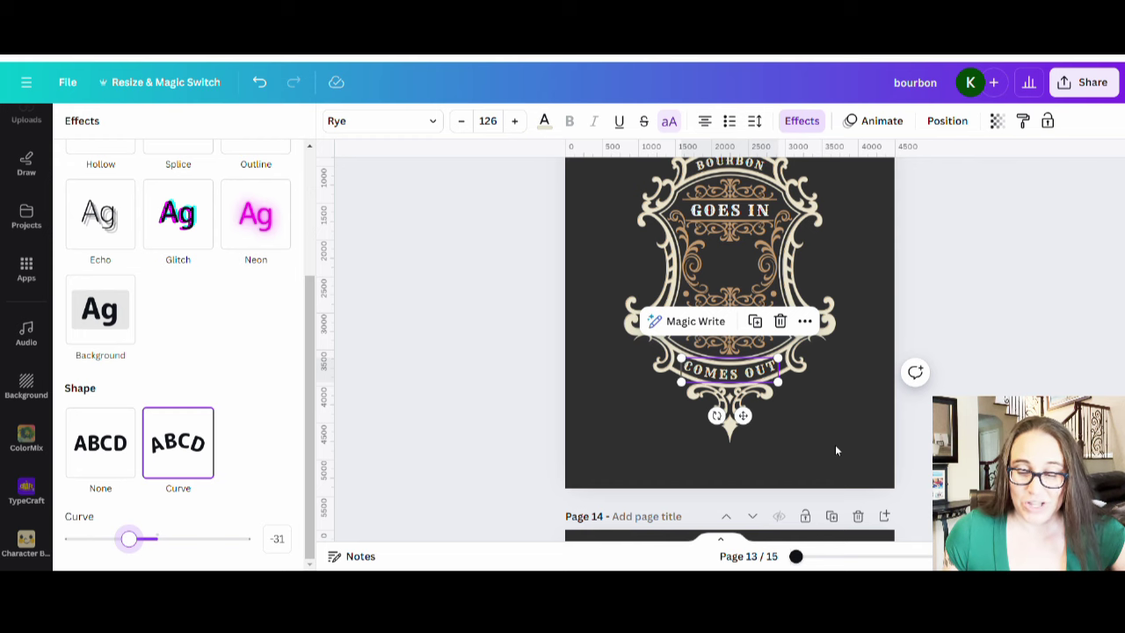
key("Right")
key("Right")
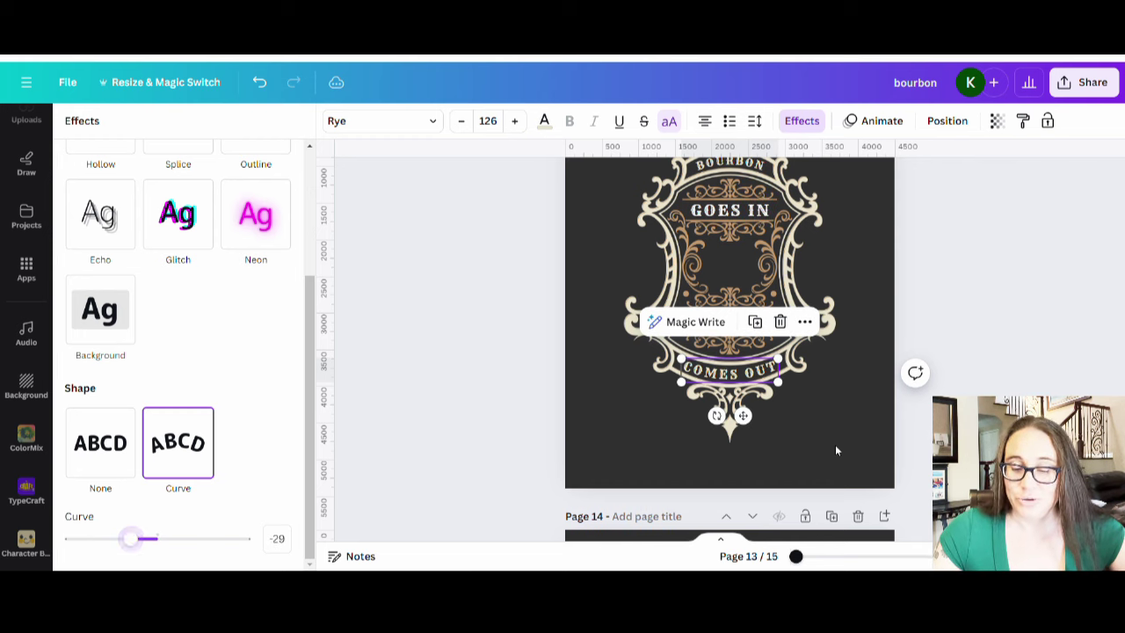
left_click(836, 450)
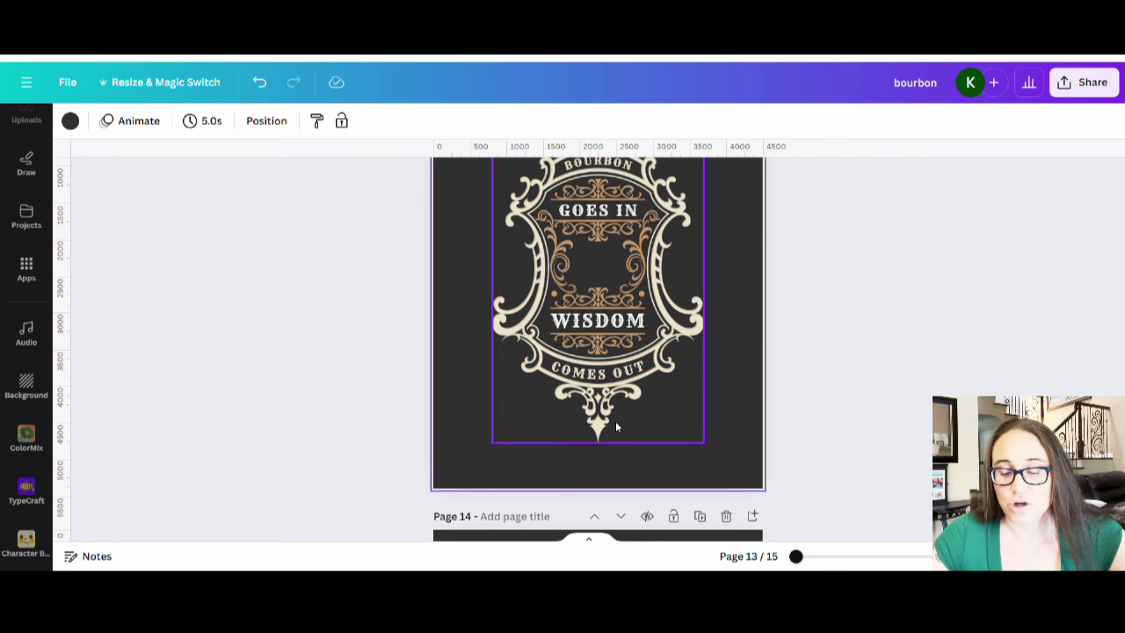
left_click(604, 377)
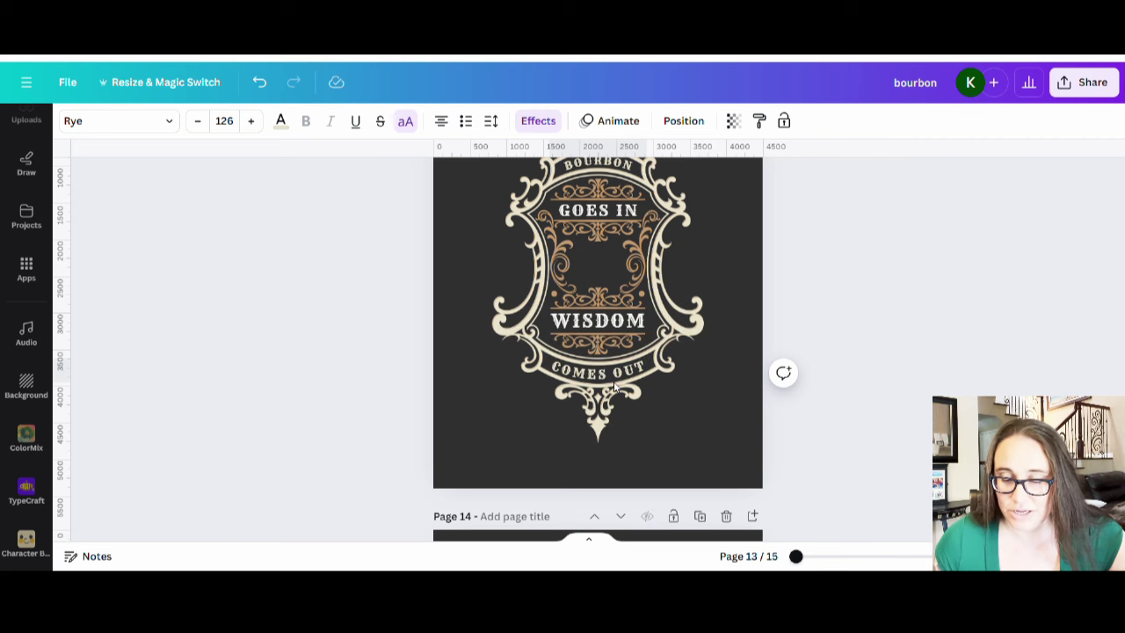
left_click(784, 397)
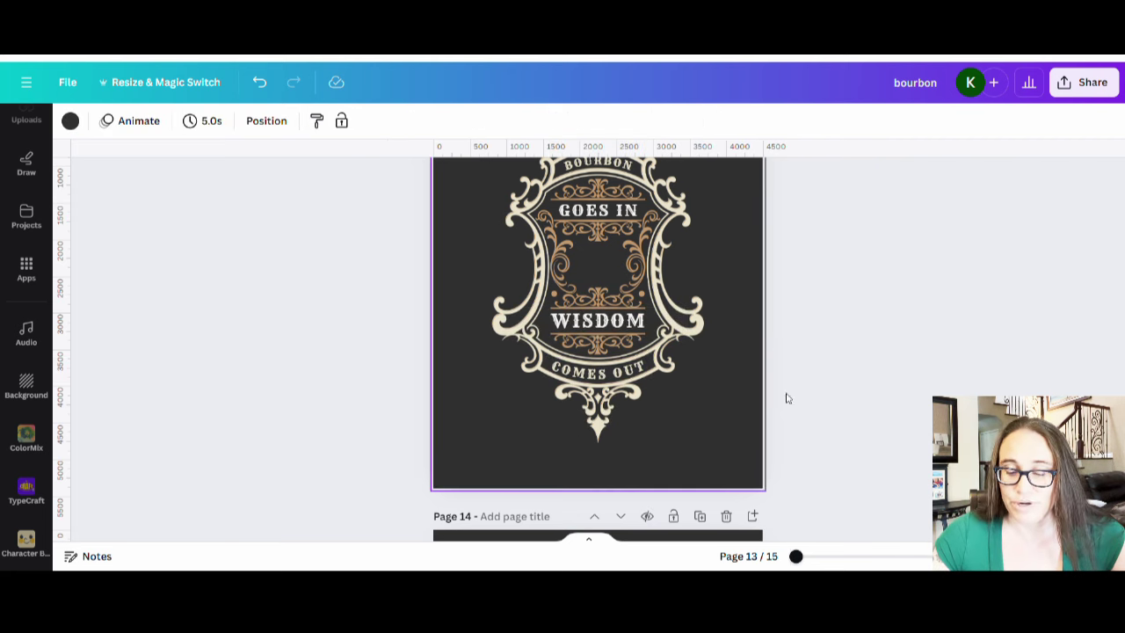
Recolor the text "GOES IN" with the cream #EAE4CC sampled from the badge frame.
scroll(861, 349, "up", 2)
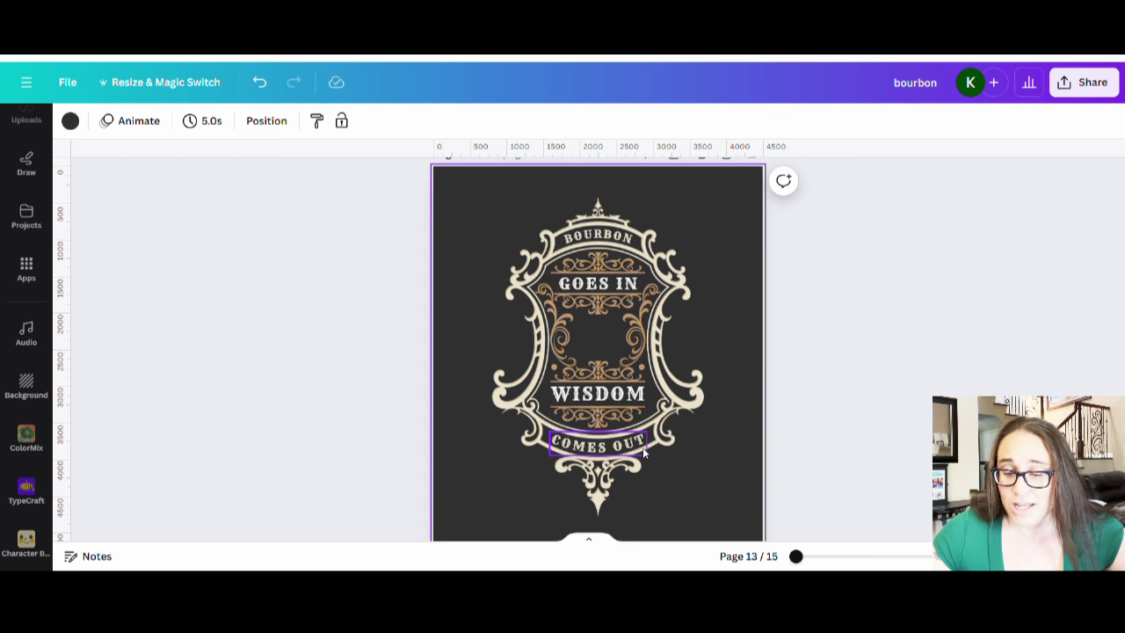
left_click(605, 284)
left_click(291, 128)
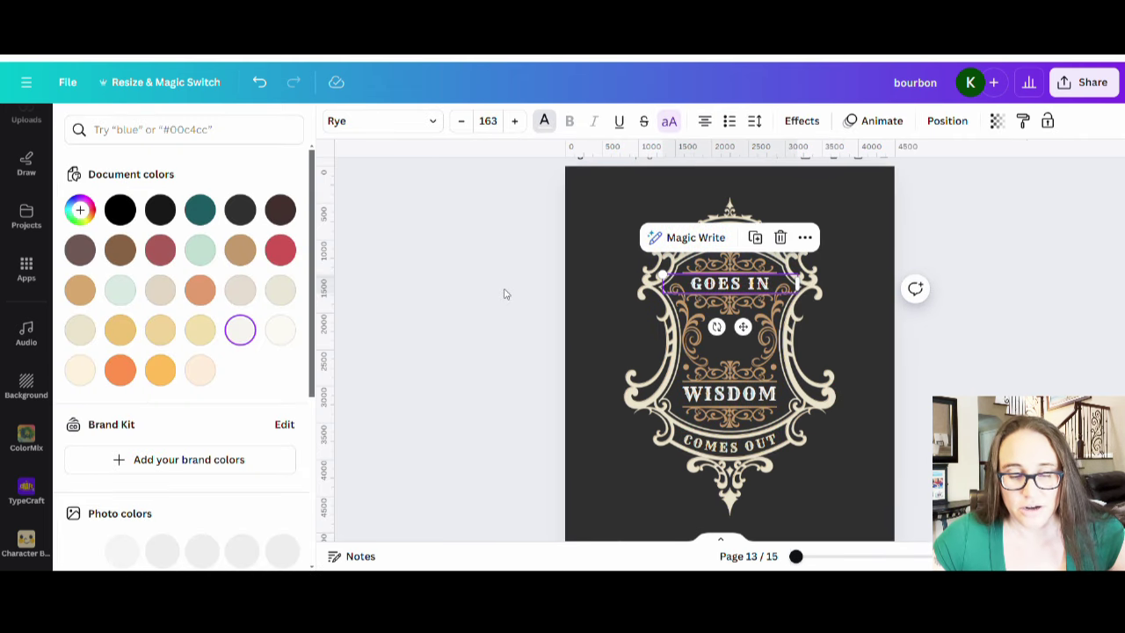
left_click(81, 210)
left_click(268, 361)
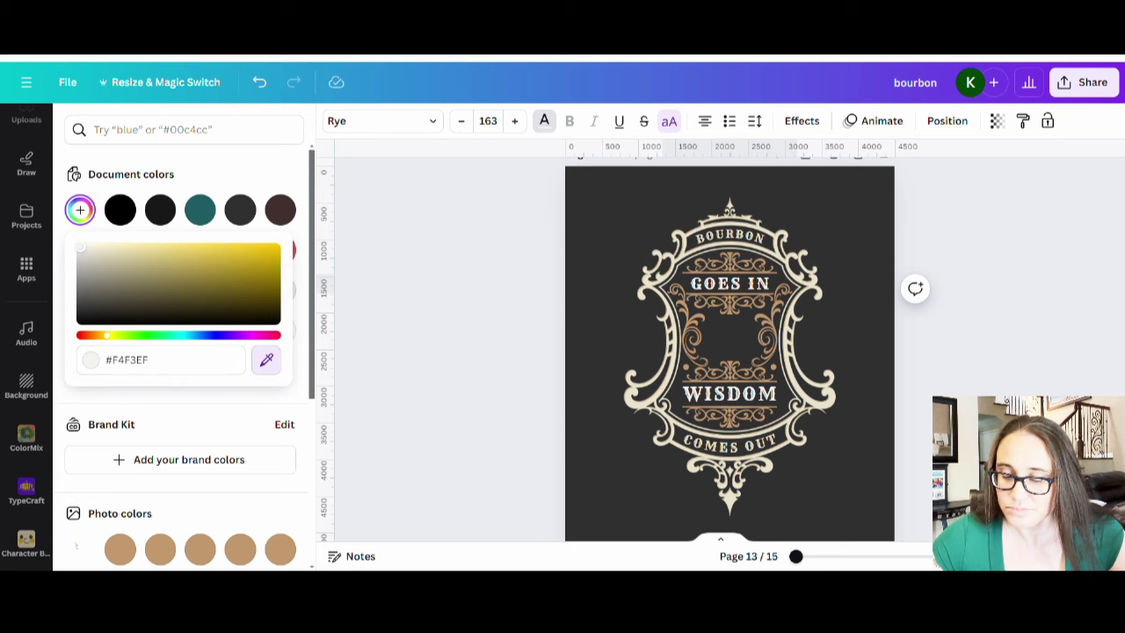
left_click(632, 410)
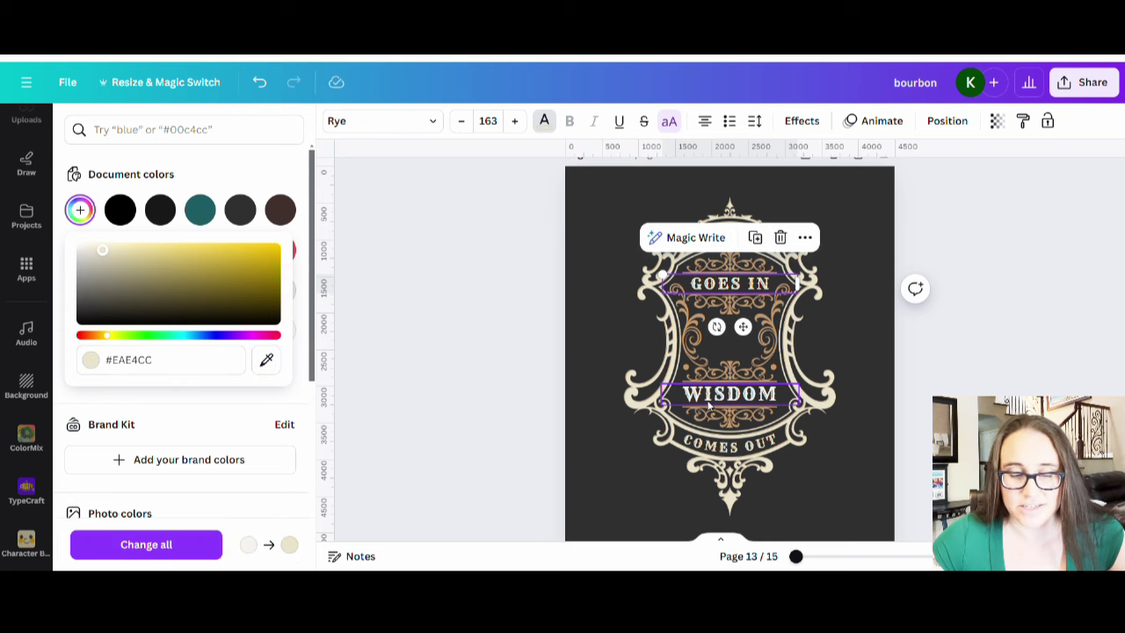
Recolor the text "WISDOM" with the cream sampled from the badge frame.
left_click(81, 210)
left_click(267, 360)
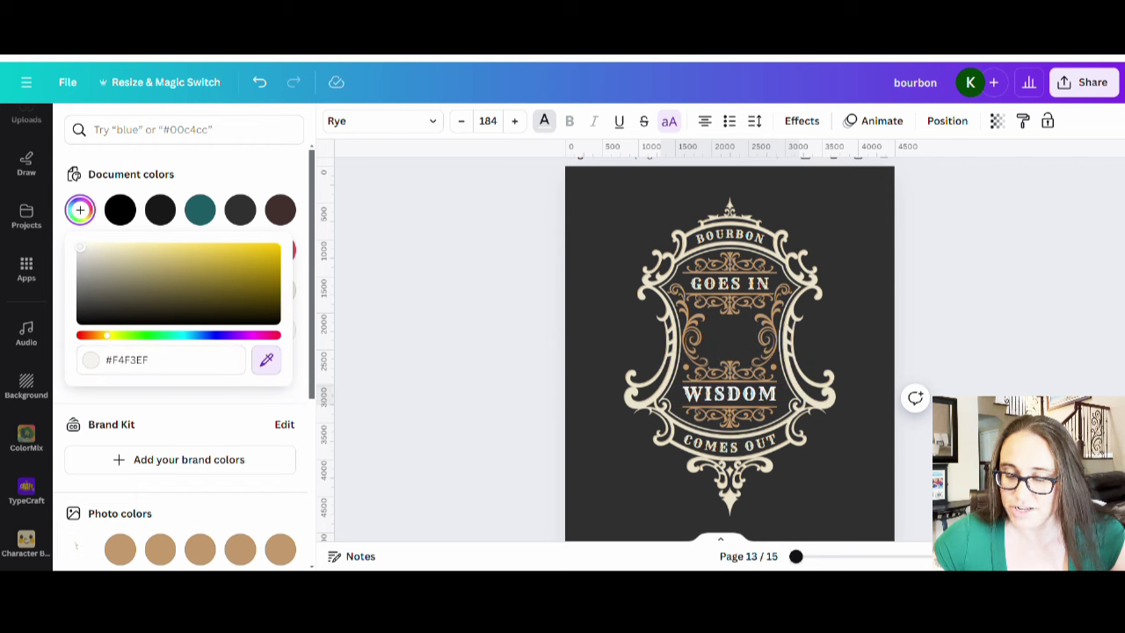
left_click(614, 402)
key("Escape")
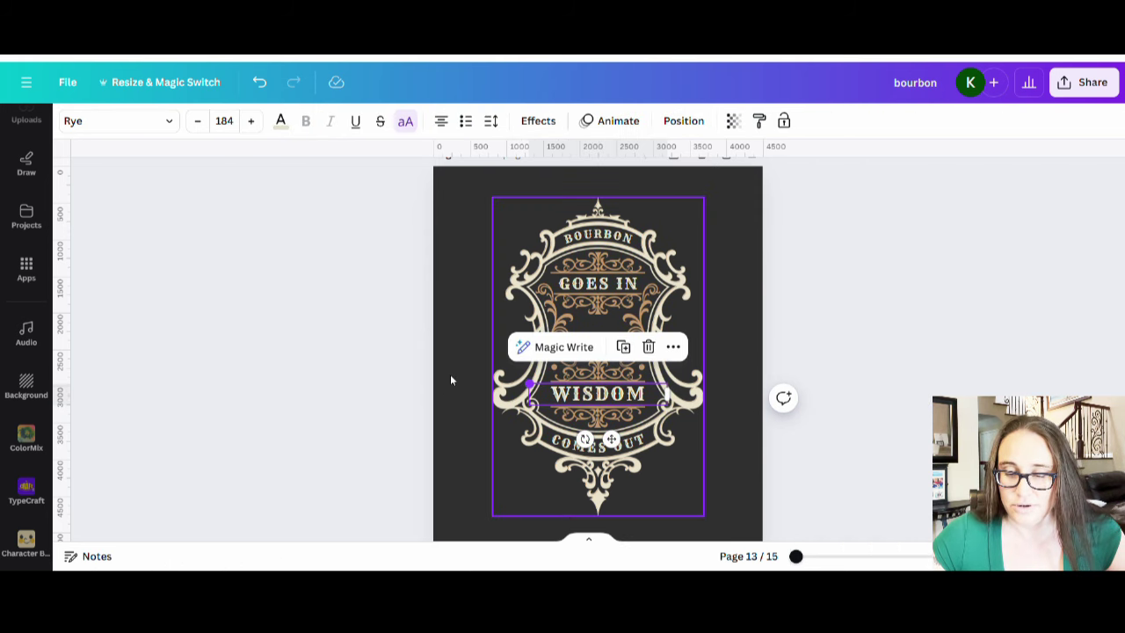
left_click(386, 379)
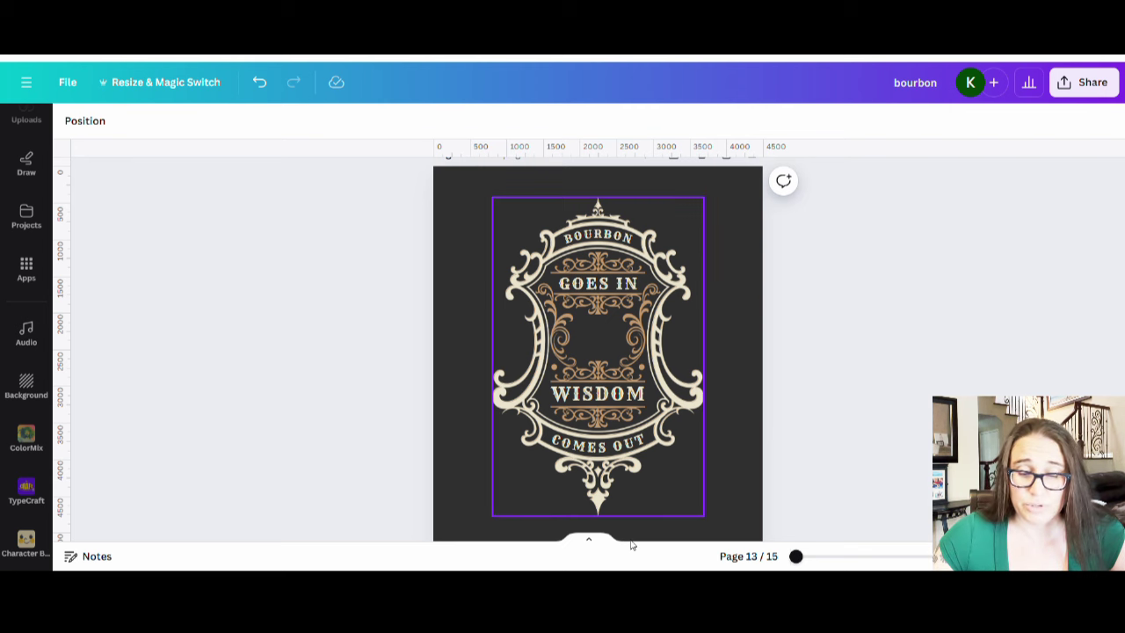
Search the elements library for "bourbon" and show only the graphics results.
scroll(179, 482, "up", 1)
scroll(178, 481, "up", 4)
scroll(164, 469, "down", 5)
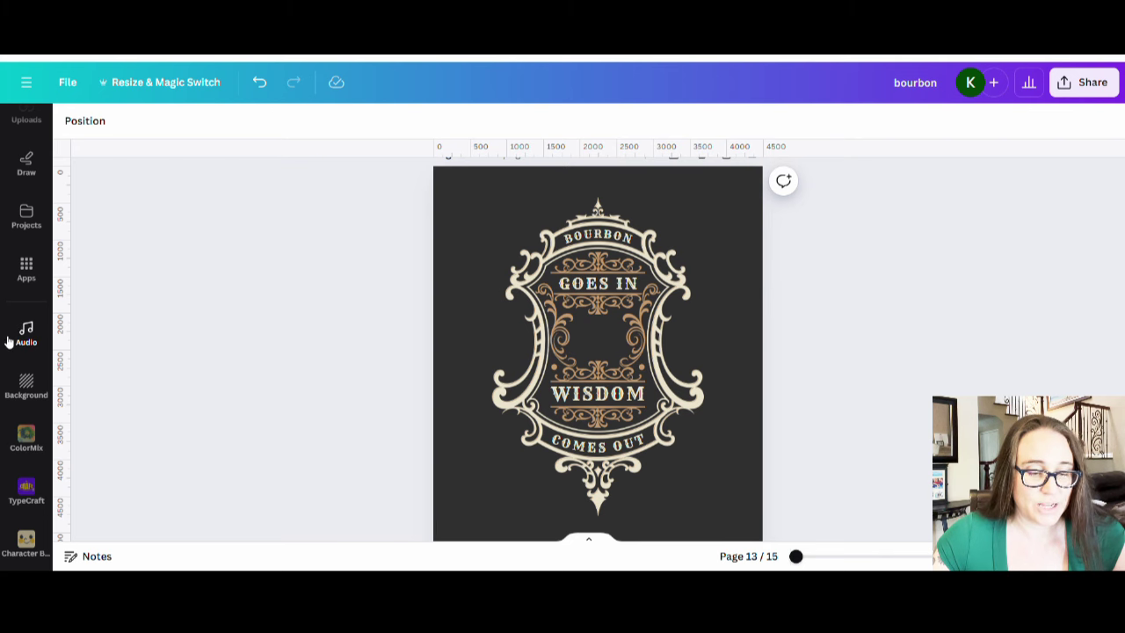
scroll(9, 341, "up", 3)
left_click(26, 184)
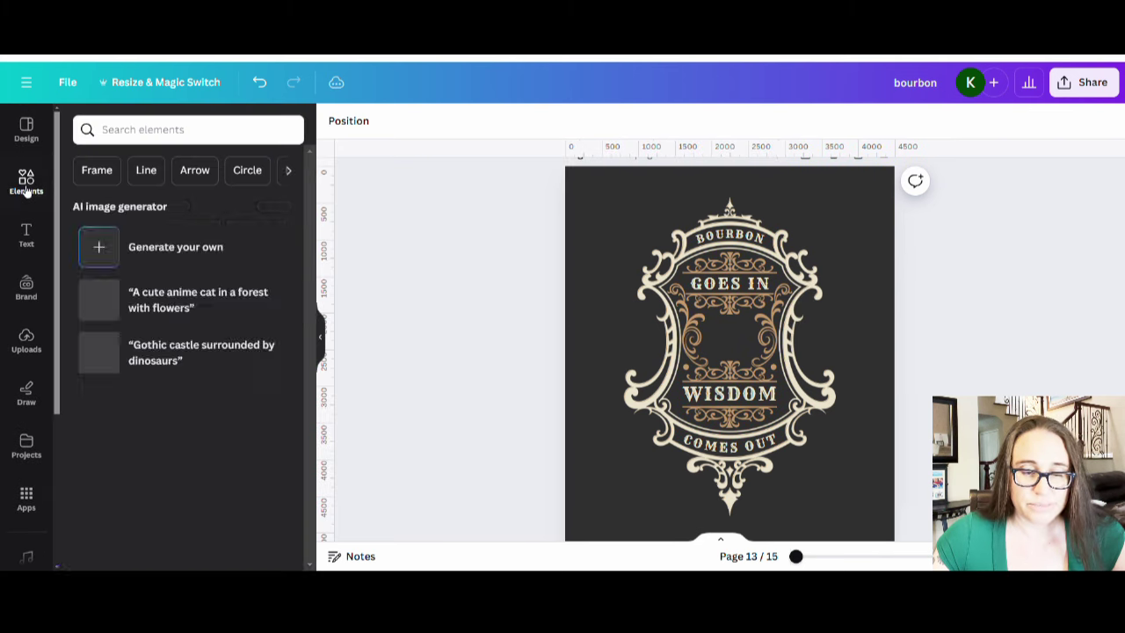
left_click(204, 132)
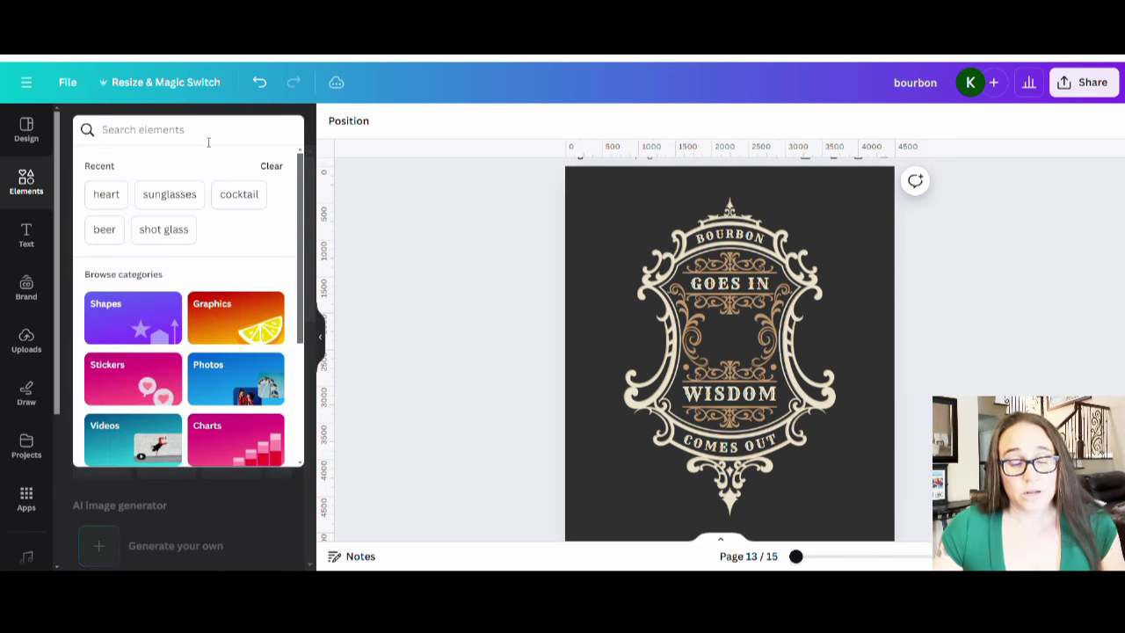
type("bourbon")
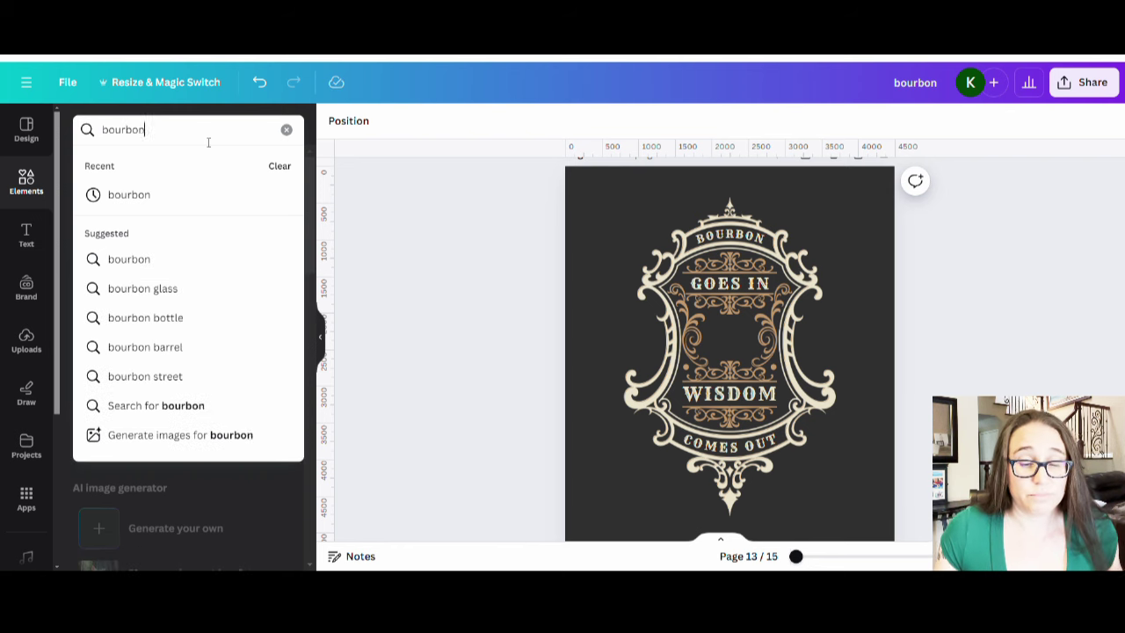
key("Return")
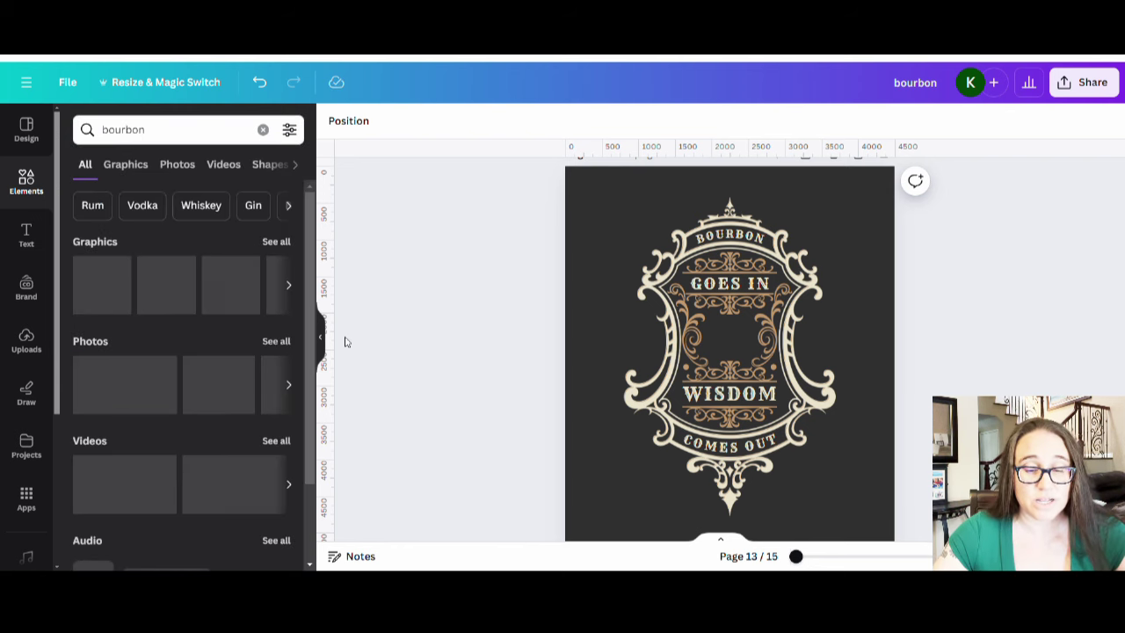
left_click(277, 243)
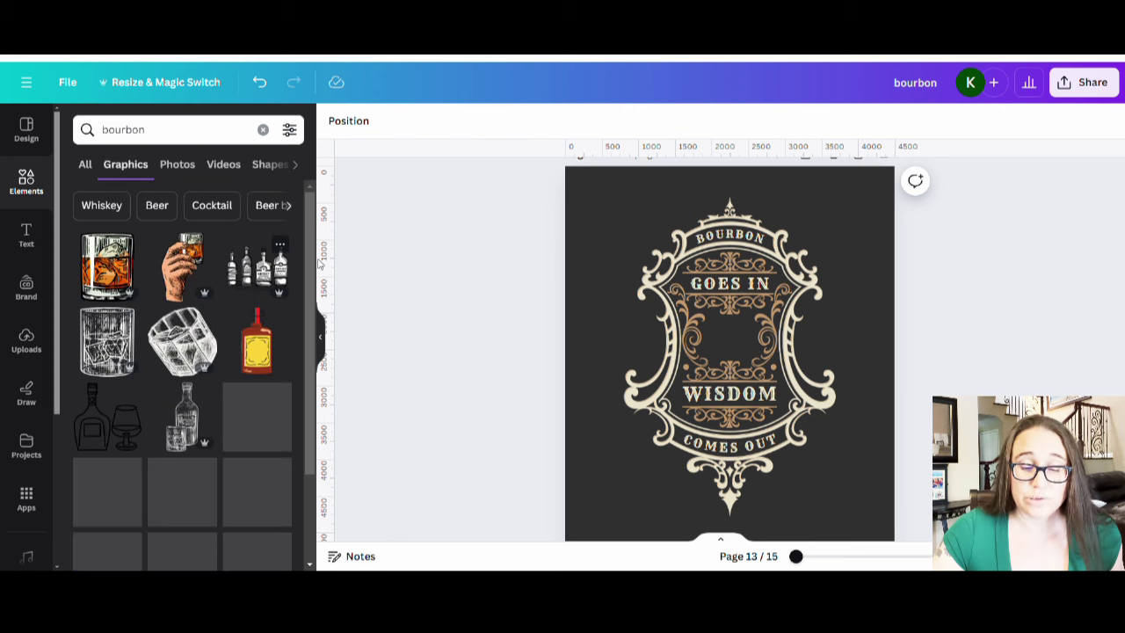
left_click_drag(703, 318, 670, 332)
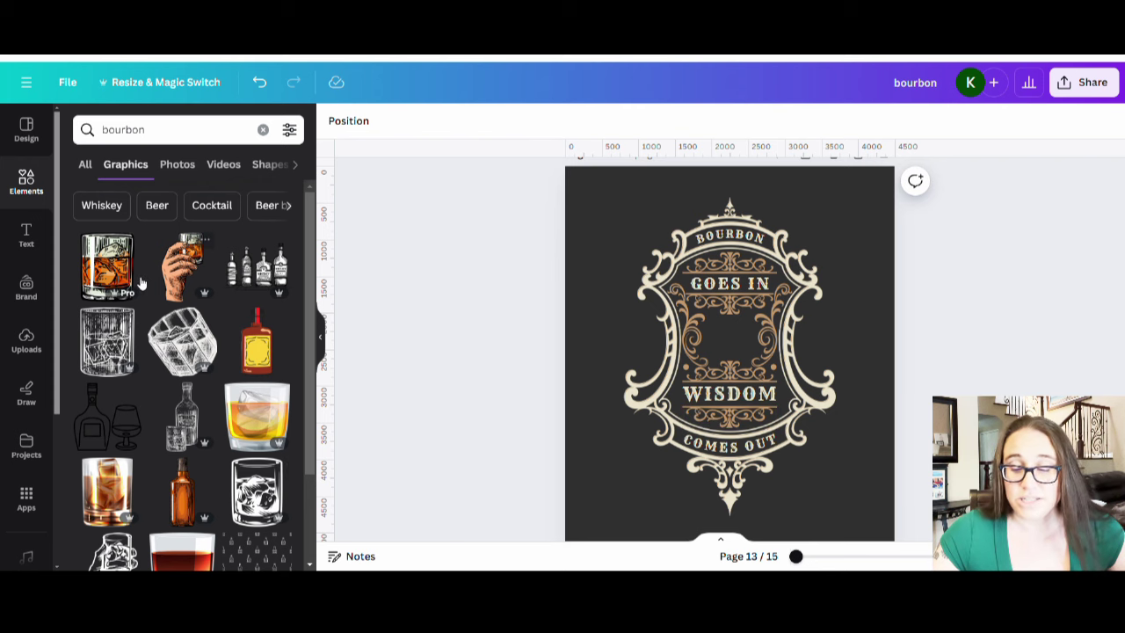
Try the orange bourbon glass graphic, scaled down, in the empty center of the badge, and remove it again.
left_click(118, 251)
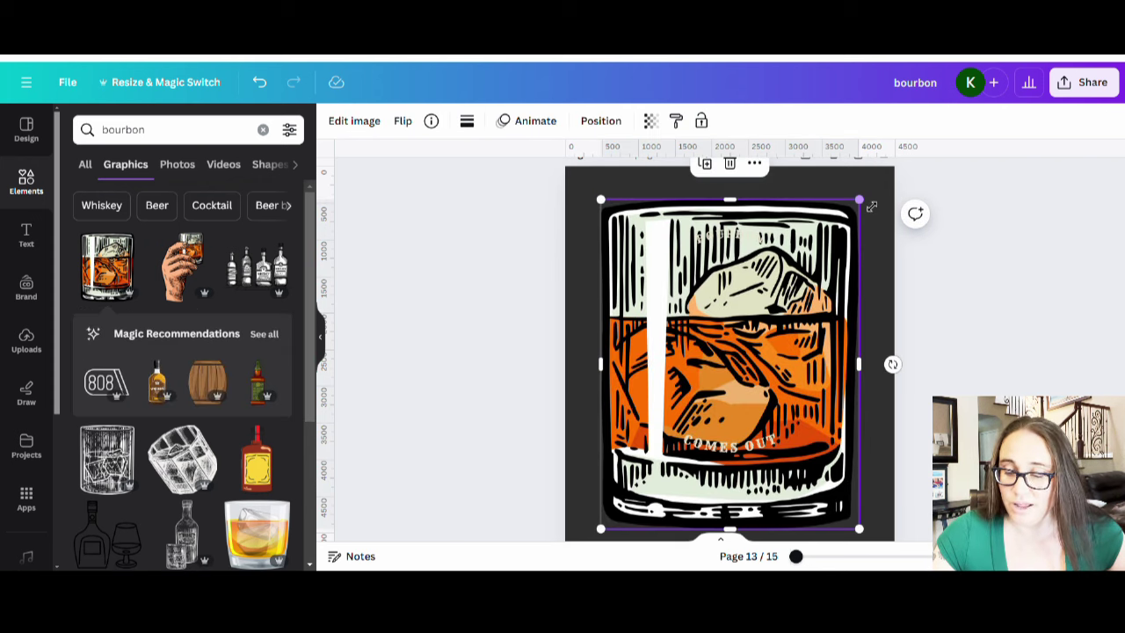
left_click_drag(859, 199, 584, 438)
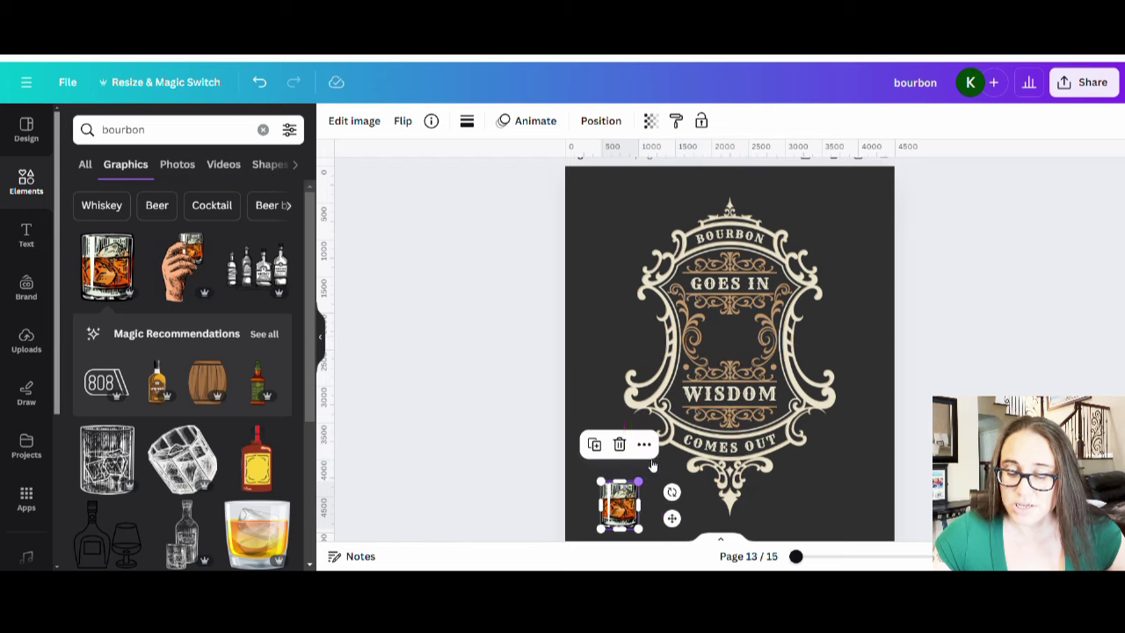
left_click(592, 512)
left_click_drag(620, 517, 736, 345)
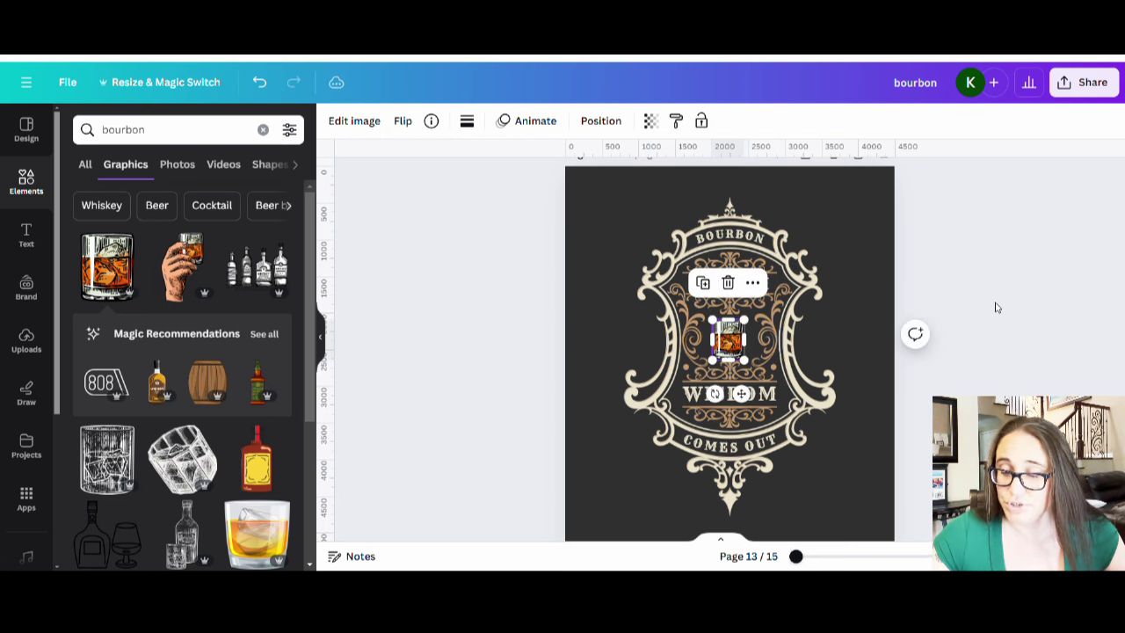
left_click(1008, 302)
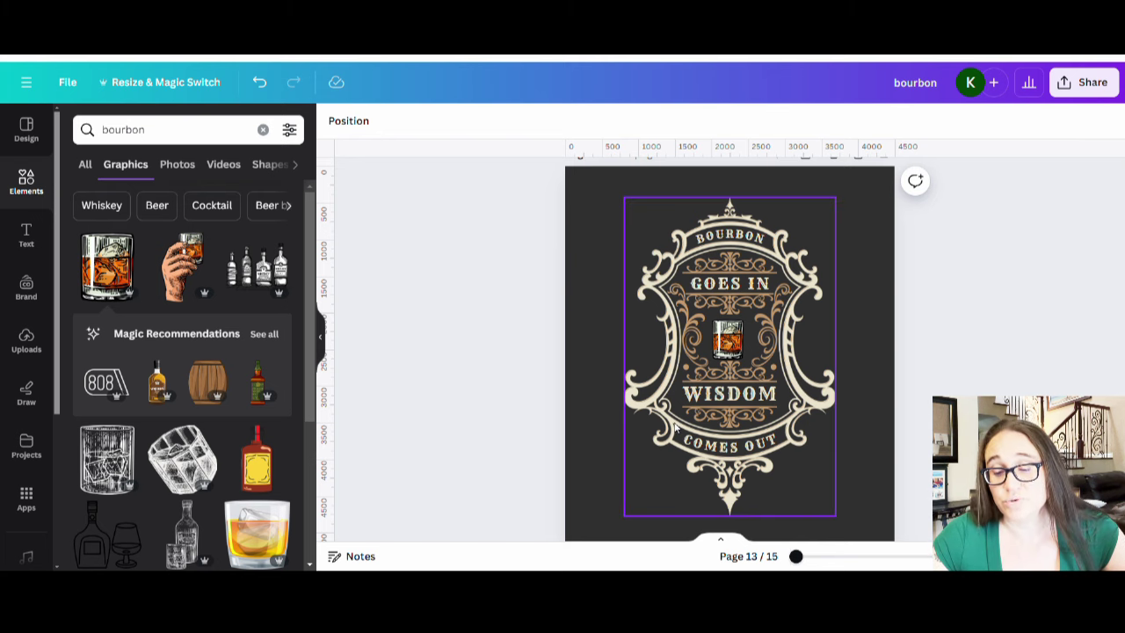
left_click_drag(727, 339, 4, 323)
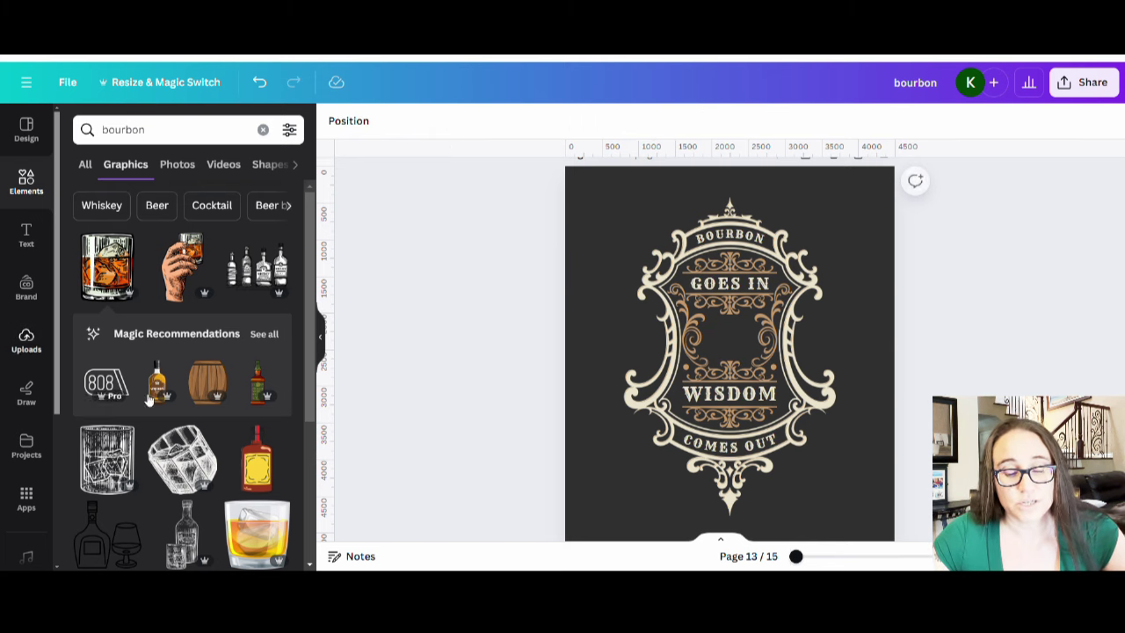
Add the single-color line-art whiskey glass with ice and recolor it with the cream #EAE4CC sampled from the badge frame.
scroll(174, 290, "down", 3)
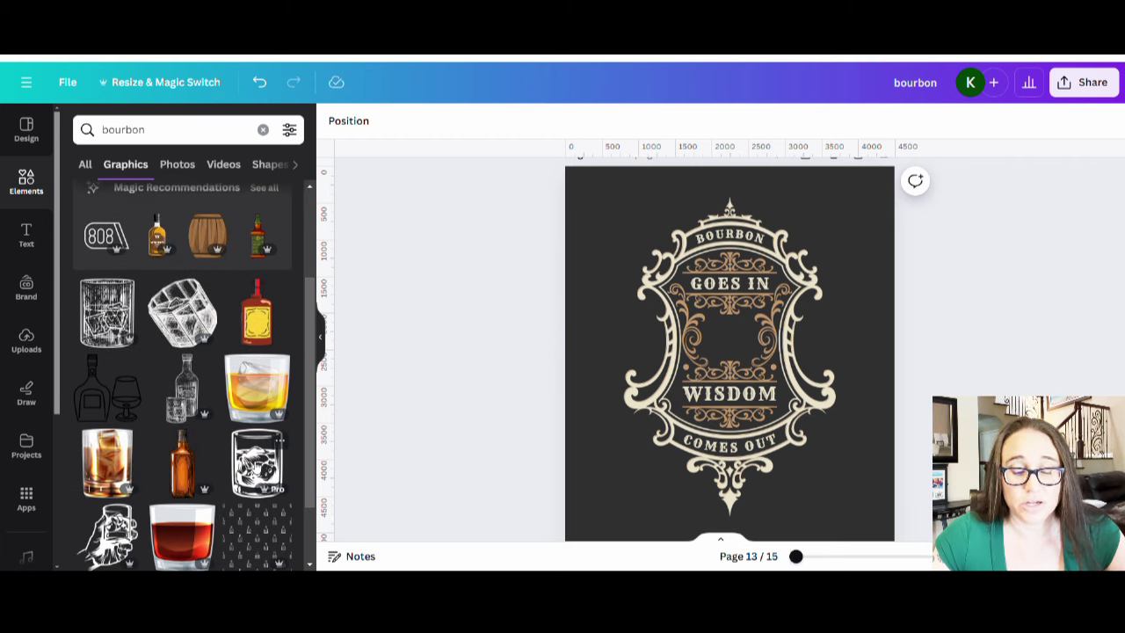
left_click(256, 461)
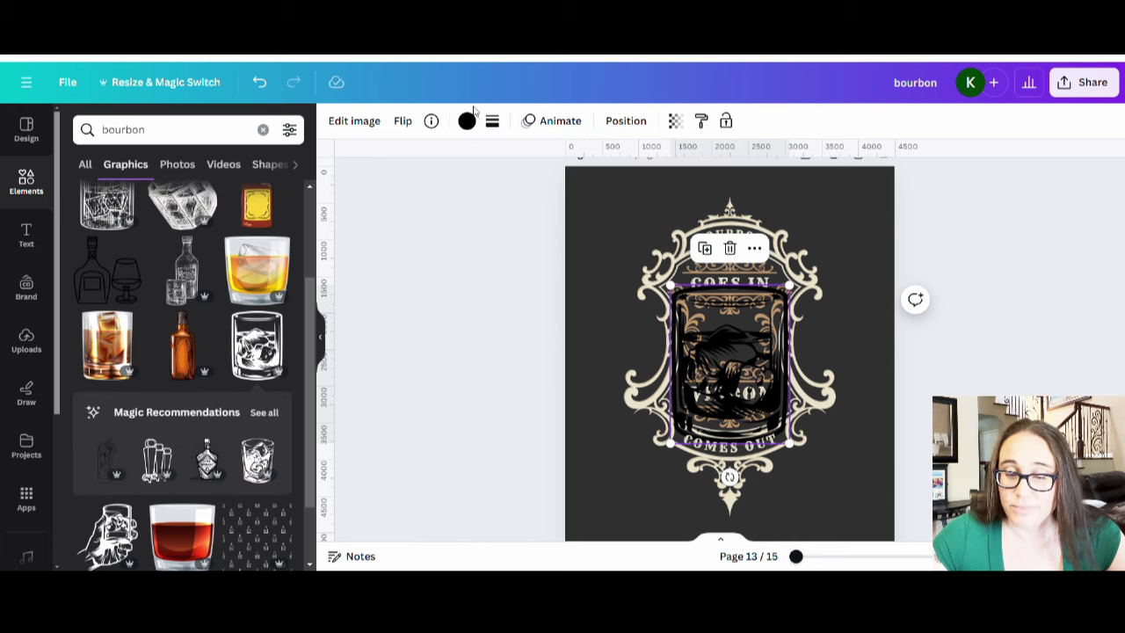
left_click(466, 123)
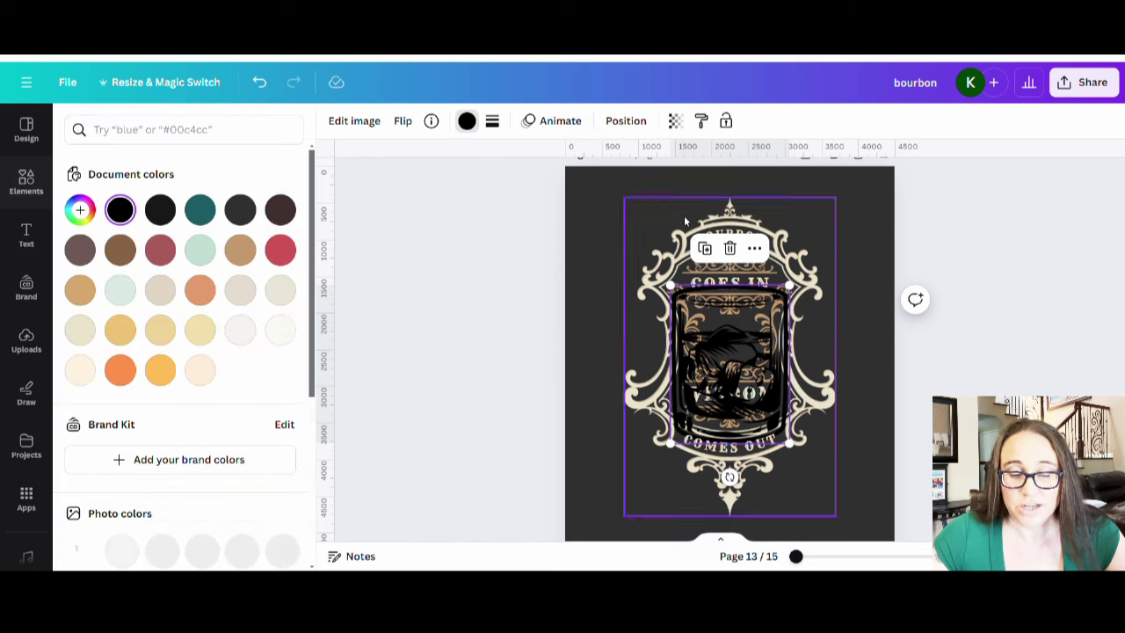
left_click(88, 215)
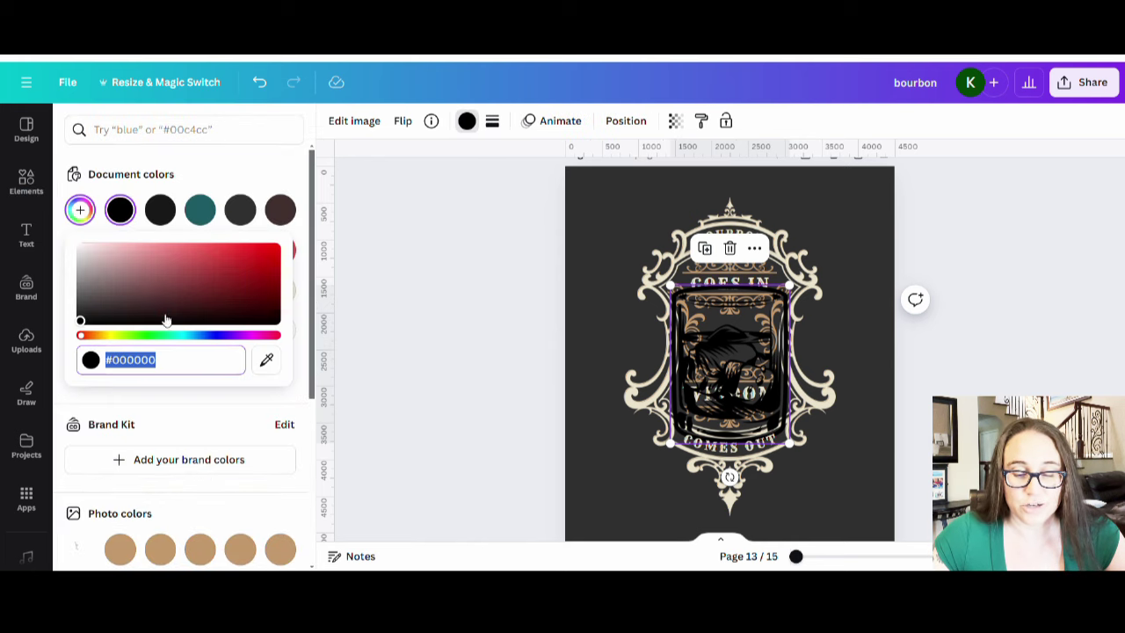
left_click(267, 361)
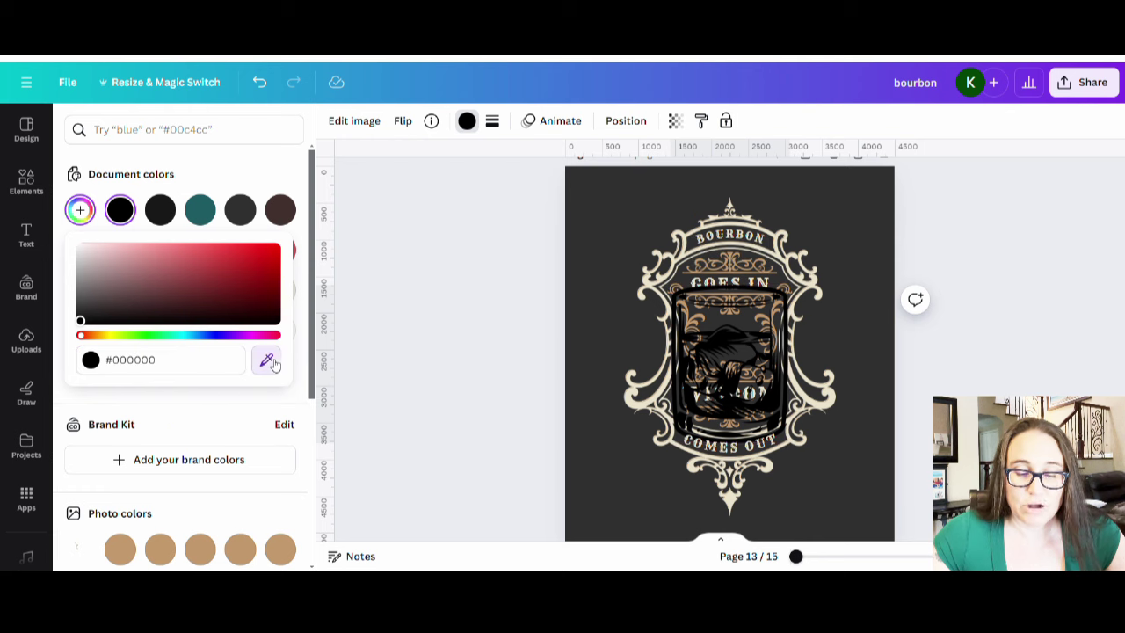
left_click(646, 290)
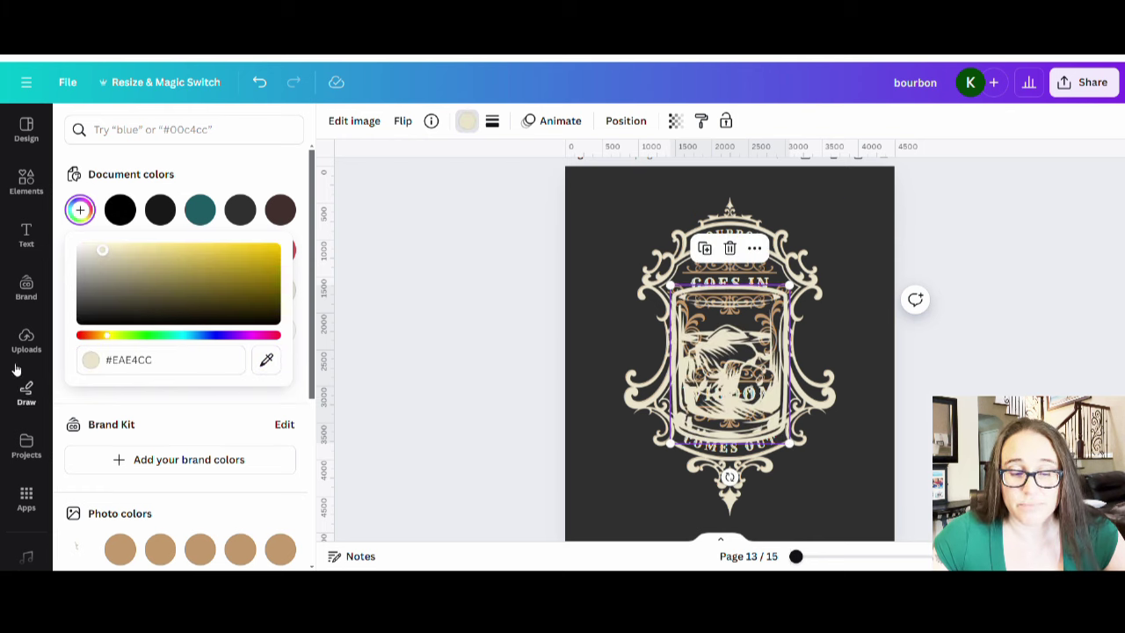
Shrink the cream whiskey glass and center it in the badge between "GOES IN" and "WISDOM".
left_click(861, 330)
left_click(786, 439)
left_click_drag(791, 445, 736, 341)
left_click(577, 319)
left_click(920, 434)
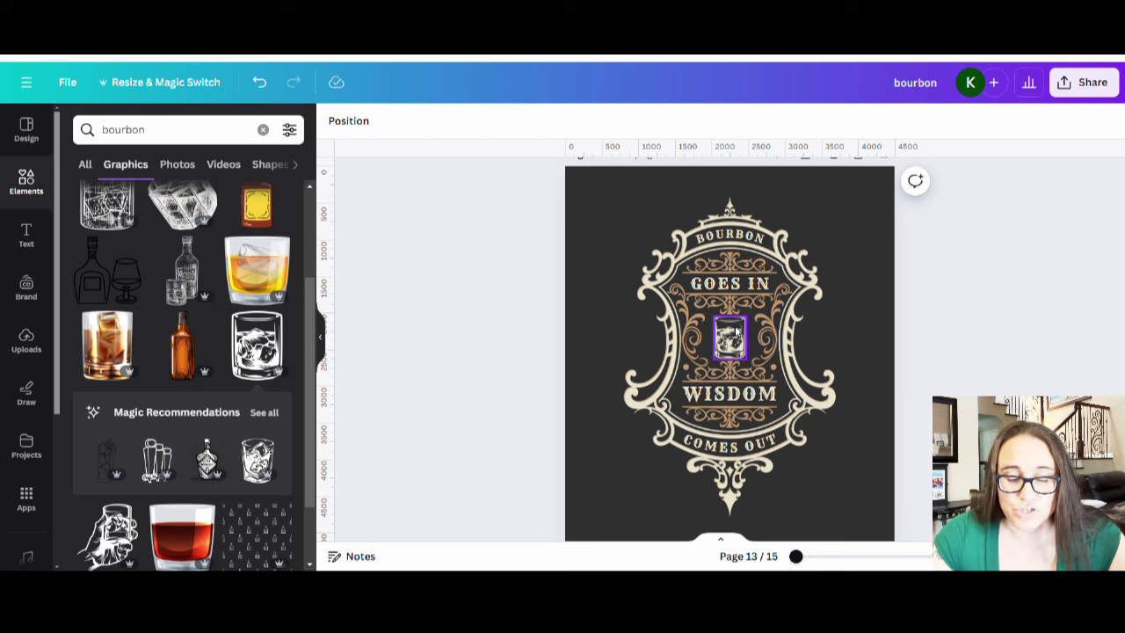
Look through the bourbon graphics for alternative glass, bottle and barrel illustrations in a matching style.
scroll(211, 370, "down", 3)
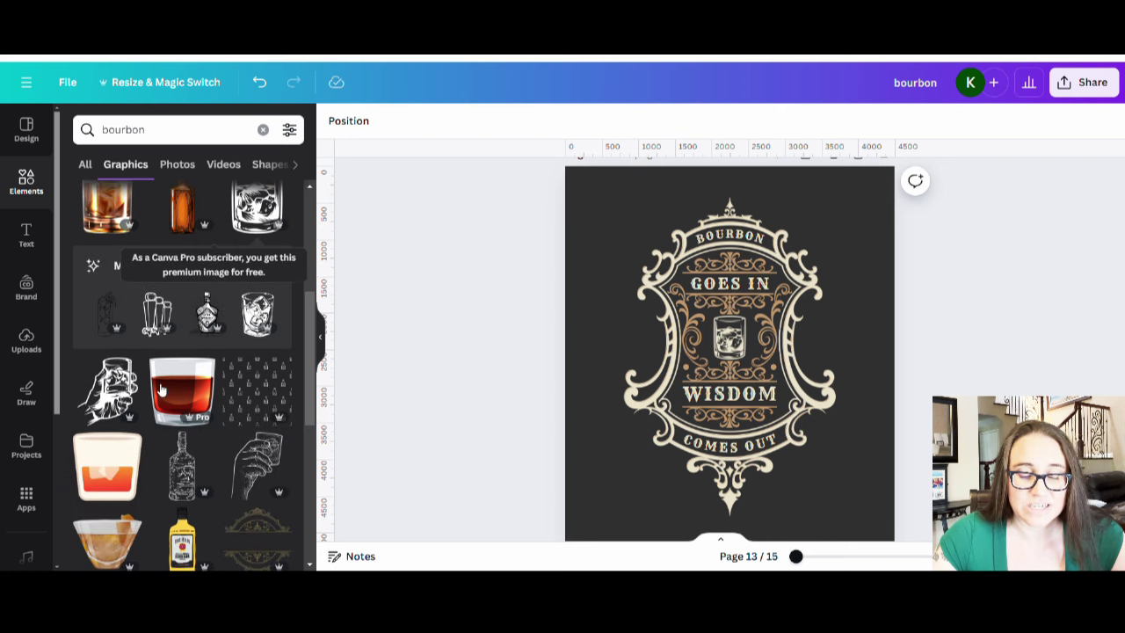
scroll(85, 305, "down", 2)
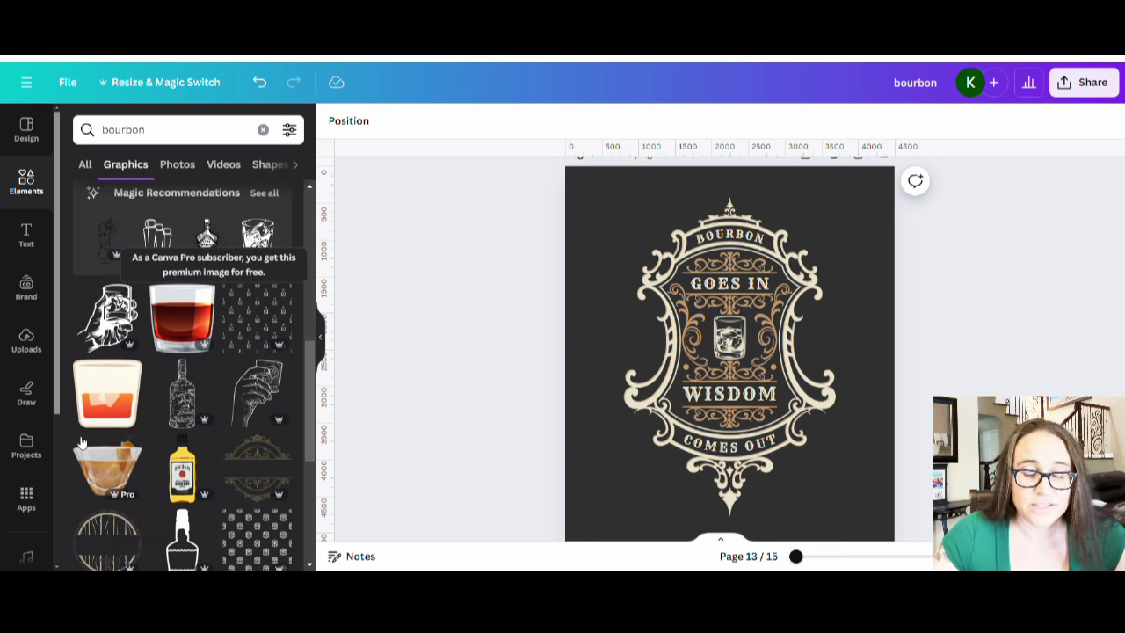
scroll(117, 368, "down", 5)
scroll(117, 368, "down", 3)
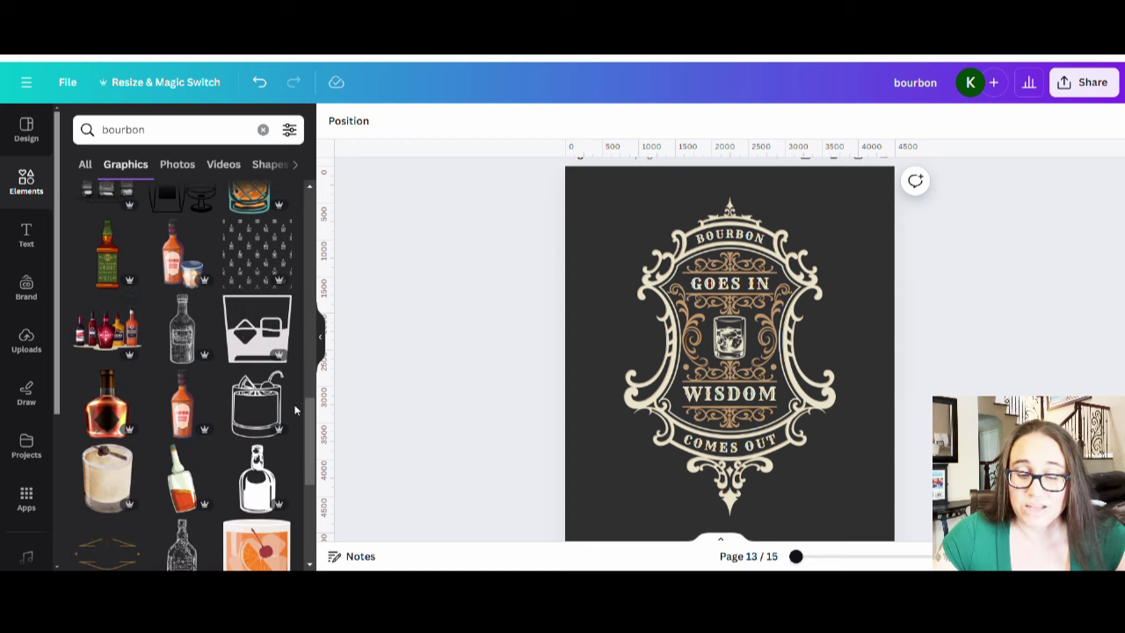
scroll(278, 314, "down", 3)
scroll(447, 439, "down", 3)
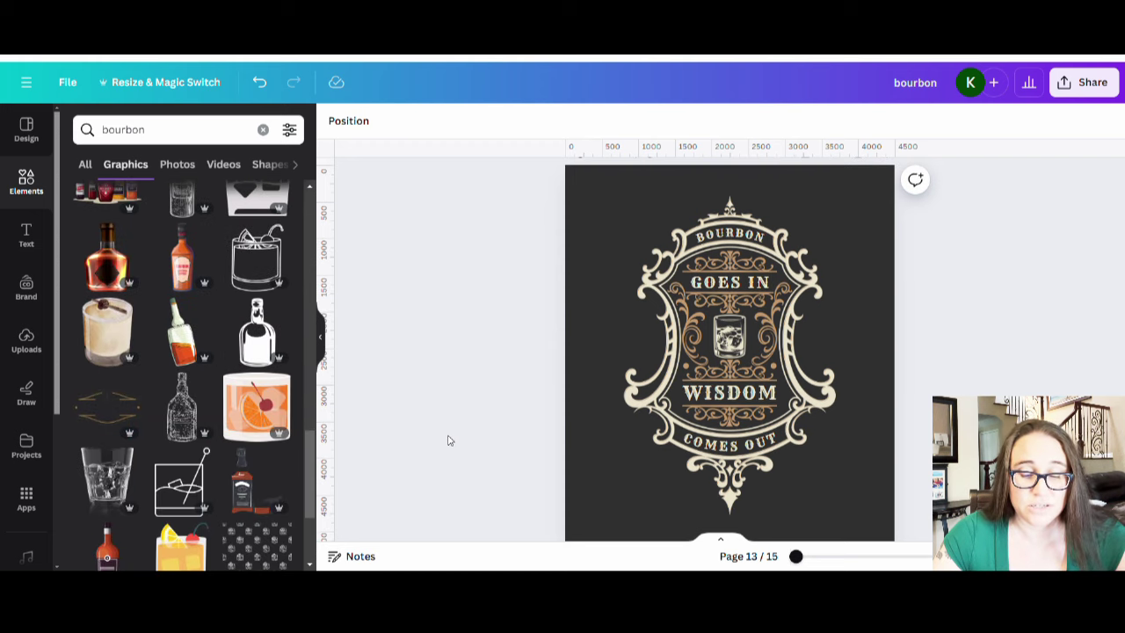
scroll(263, 422, "down", 3)
scroll(352, 352, "up", 3)
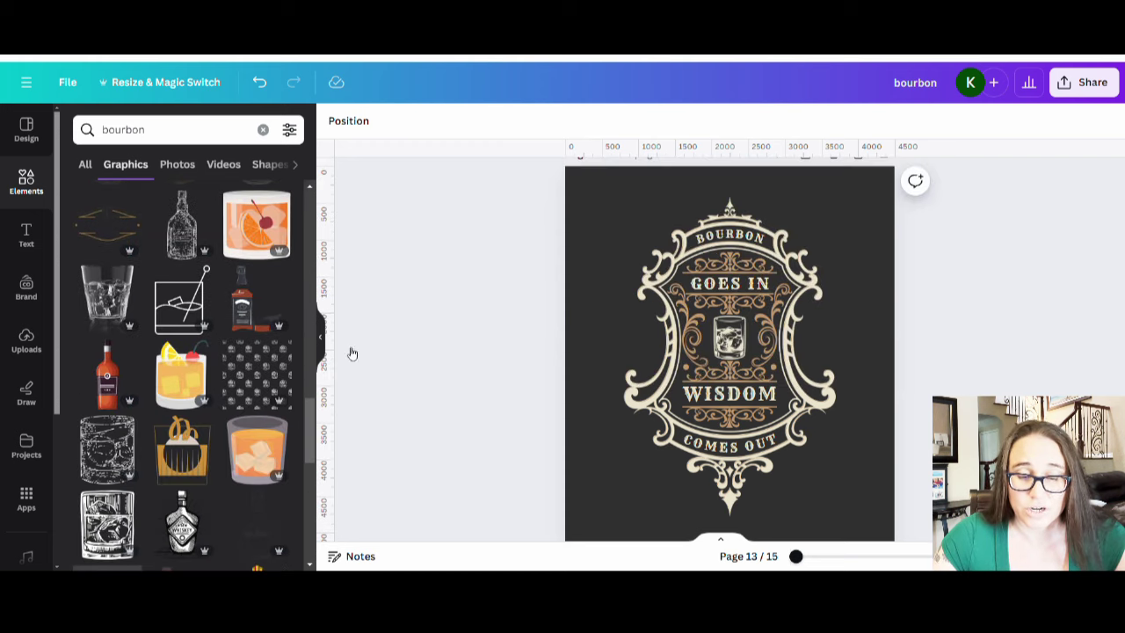
scroll(211, 360, "up", 3)
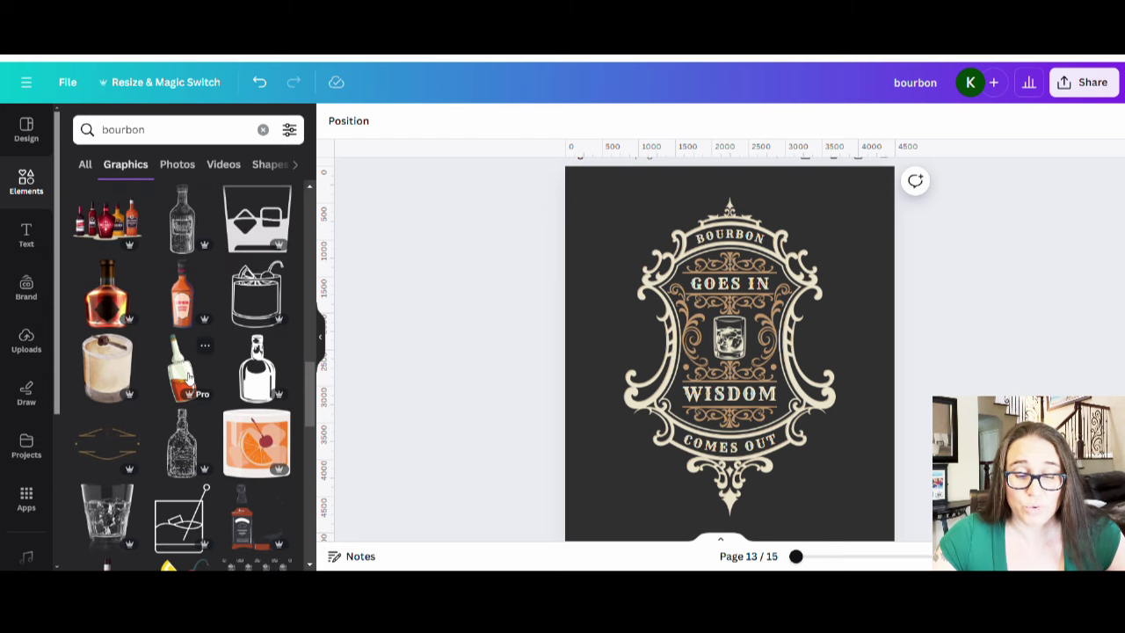
scroll(176, 386, "down", 10)
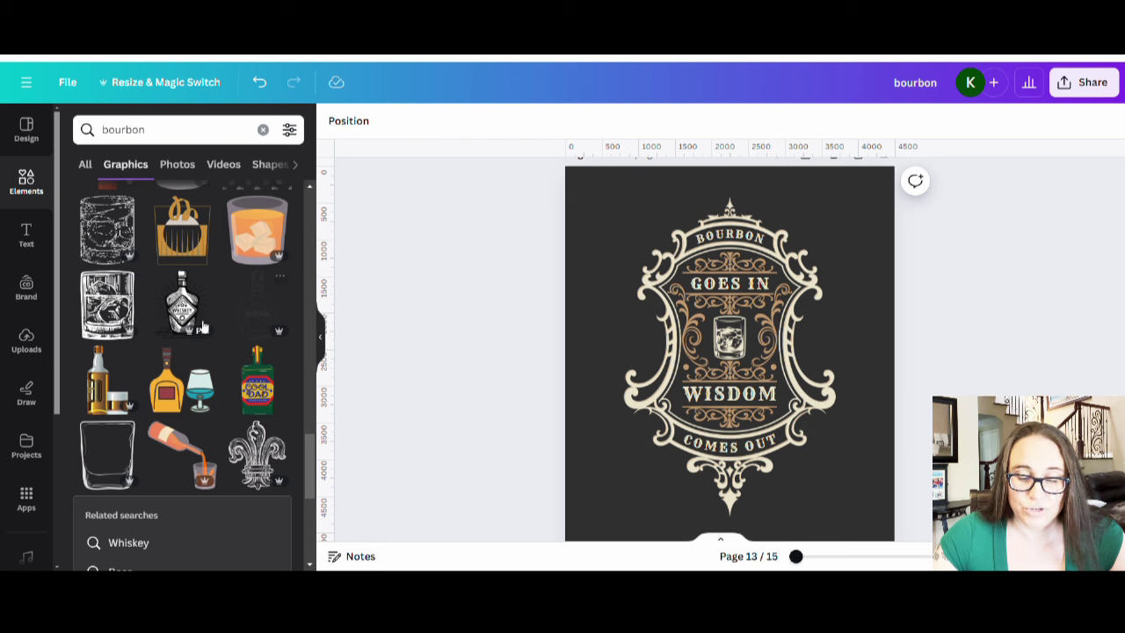
scroll(176, 334, "down", 4)
scroll(183, 351, "down", 2)
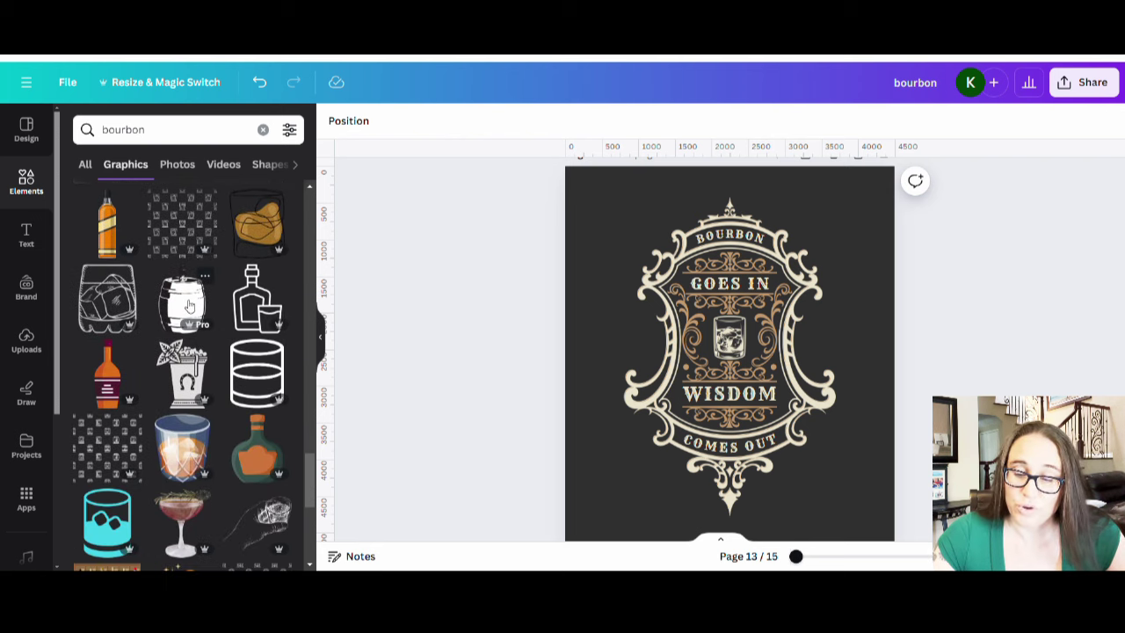
scroll(188, 304, "down", 5)
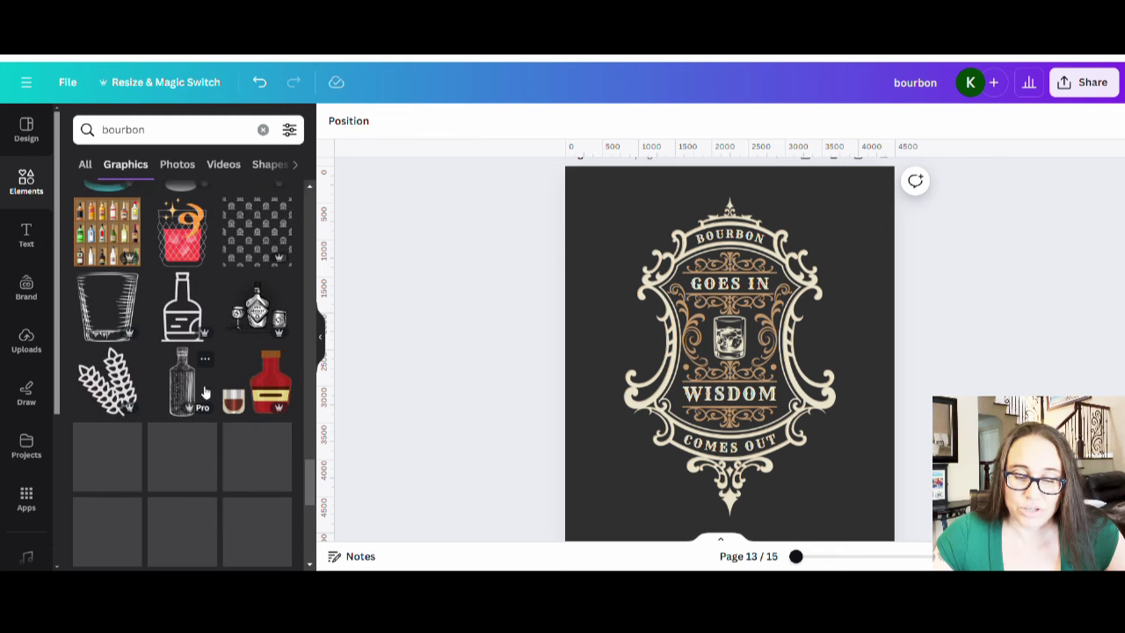
scroll(204, 391, "down", 5)
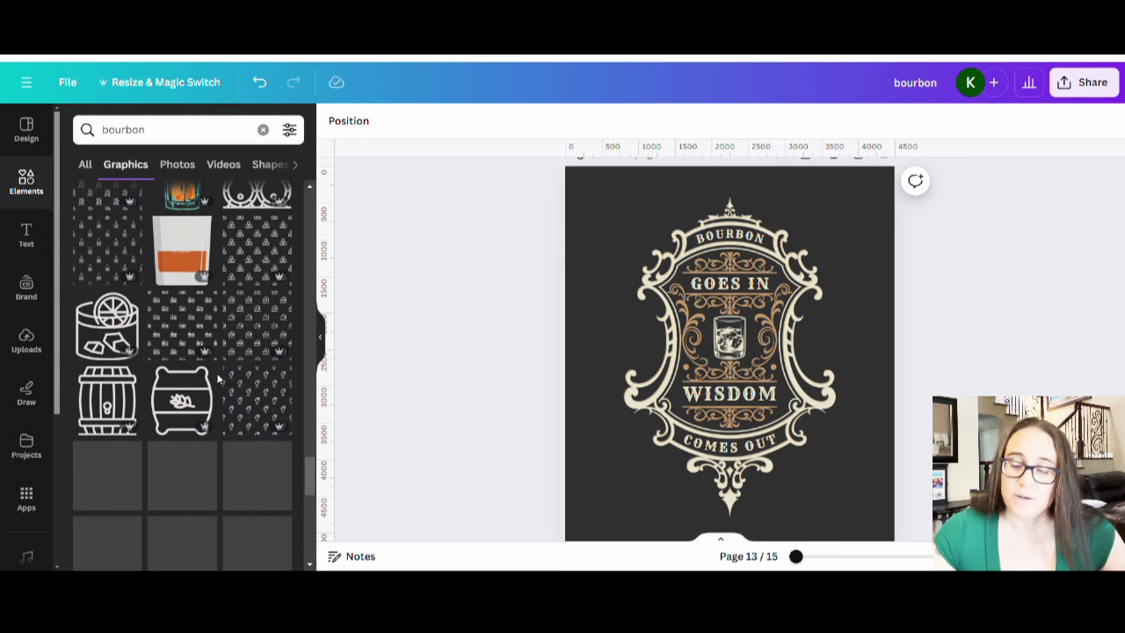
scroll(865, 219, "down", 2)
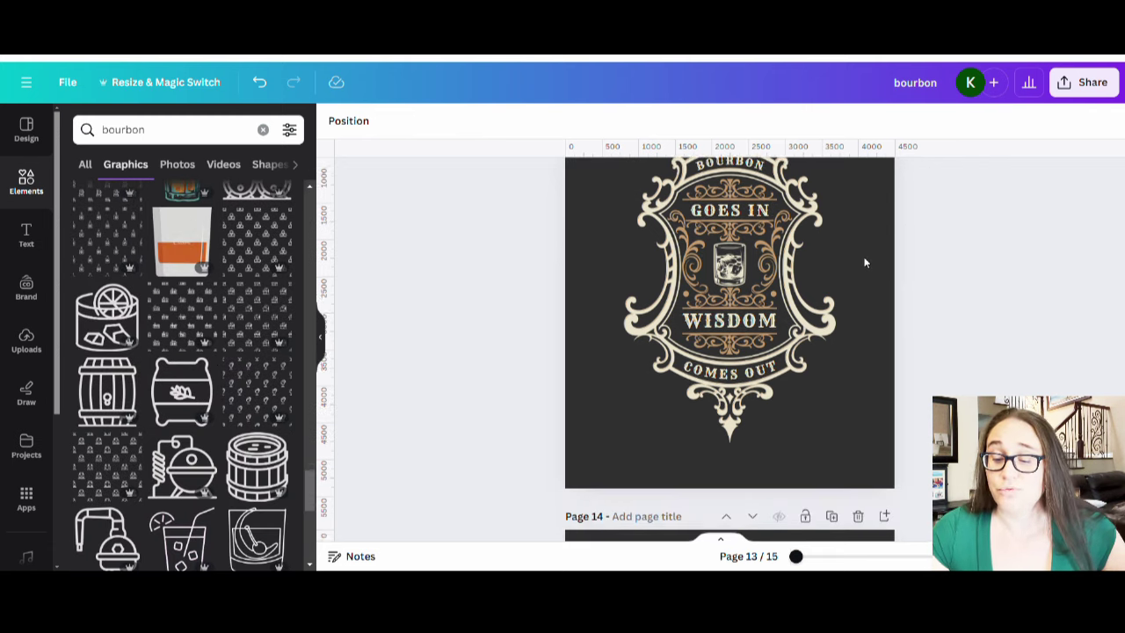
scroll(864, 258, "up", 3)
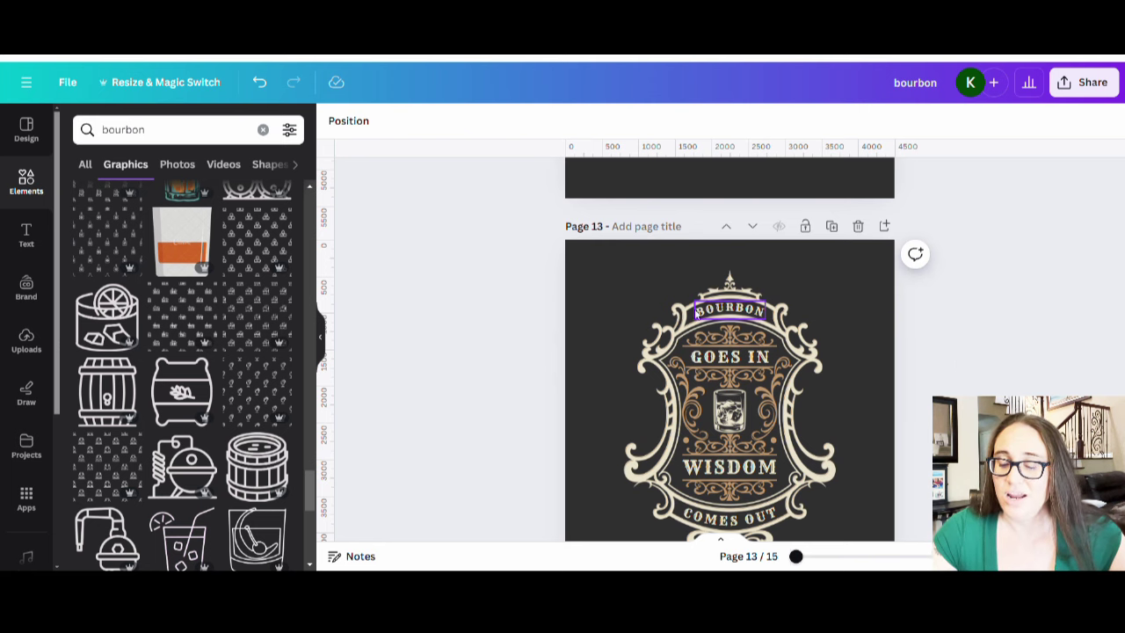
scroll(791, 334, "down", 3)
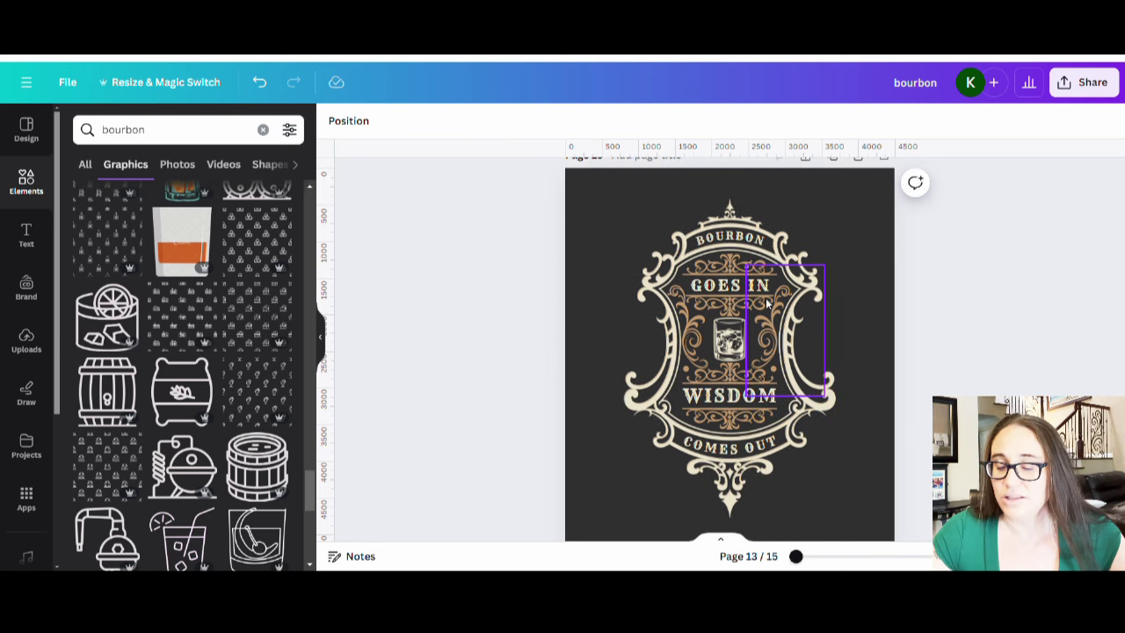
Select the whole badge with its text, ornaments and glass on page 13, enlarge it to nearly fill the page height, and center it.
scroll(761, 364, "up", 3)
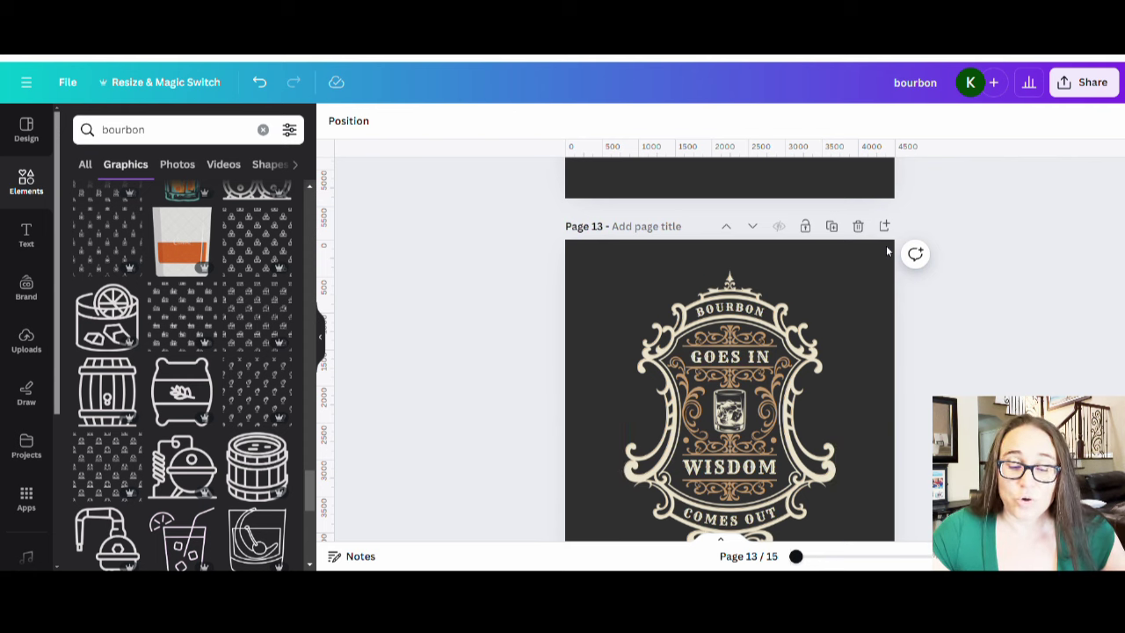
left_click_drag(883, 247, 568, 542)
scroll(786, 409, "down", 2)
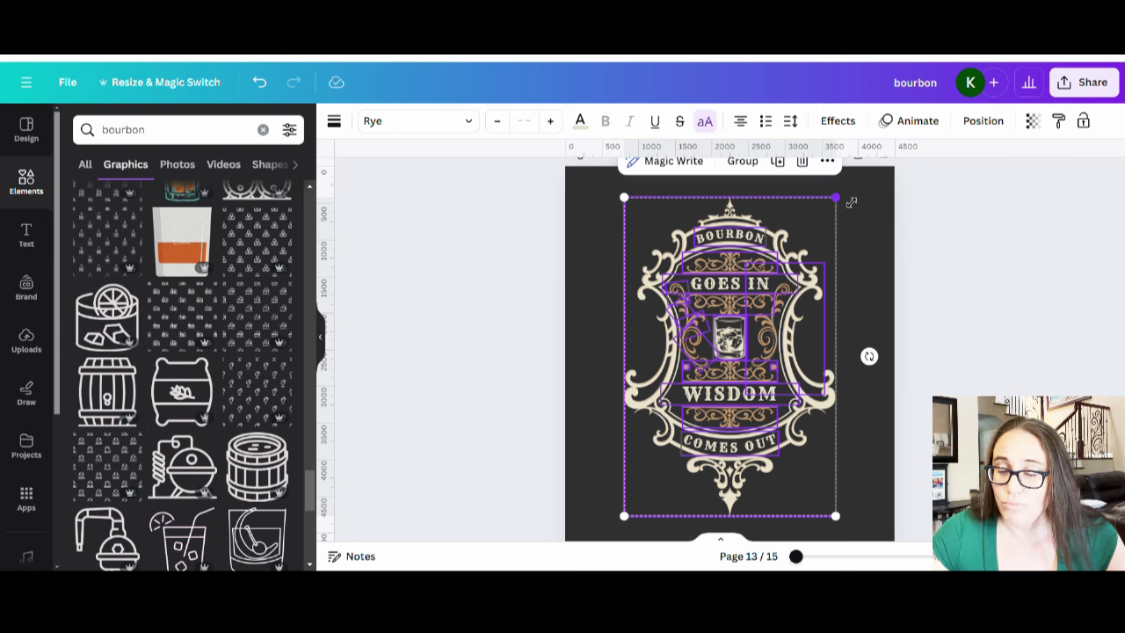
left_click_drag(851, 202, 881, 178)
mouse_move(784, 310)
left_mouse_down()
mouse_move(771, 332)
mouse_move(770, 317)
left_mouse_up()
scroll(802, 384, "down", 2)
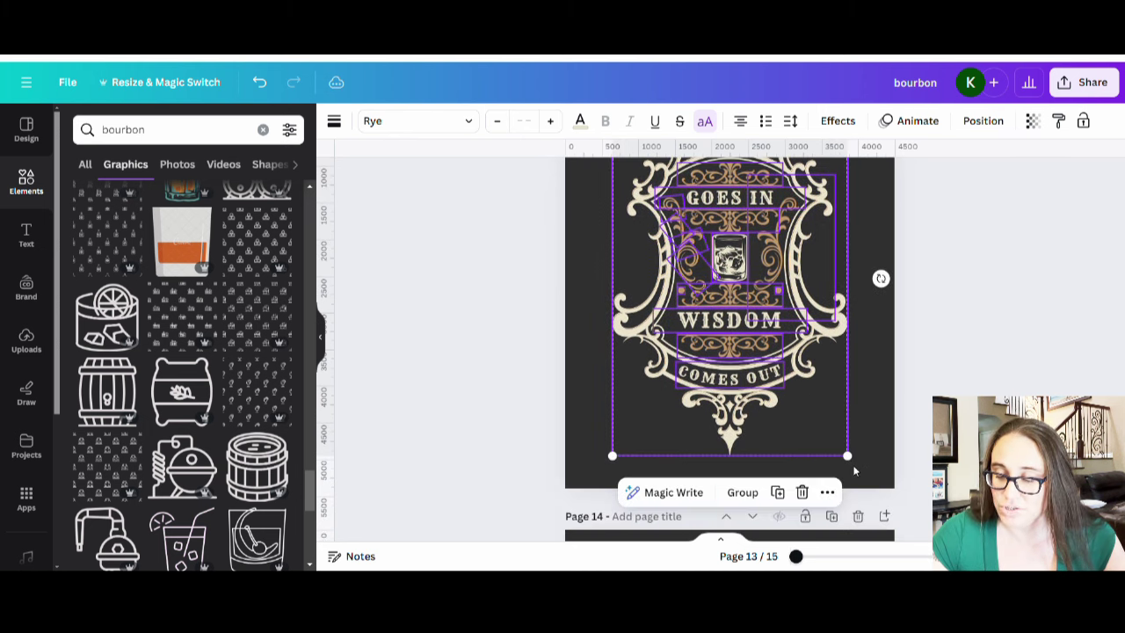
left_click_drag(847, 458, 861, 479)
left_click_drag(791, 364, 791, 362)
scroll(789, 361, "up", 3)
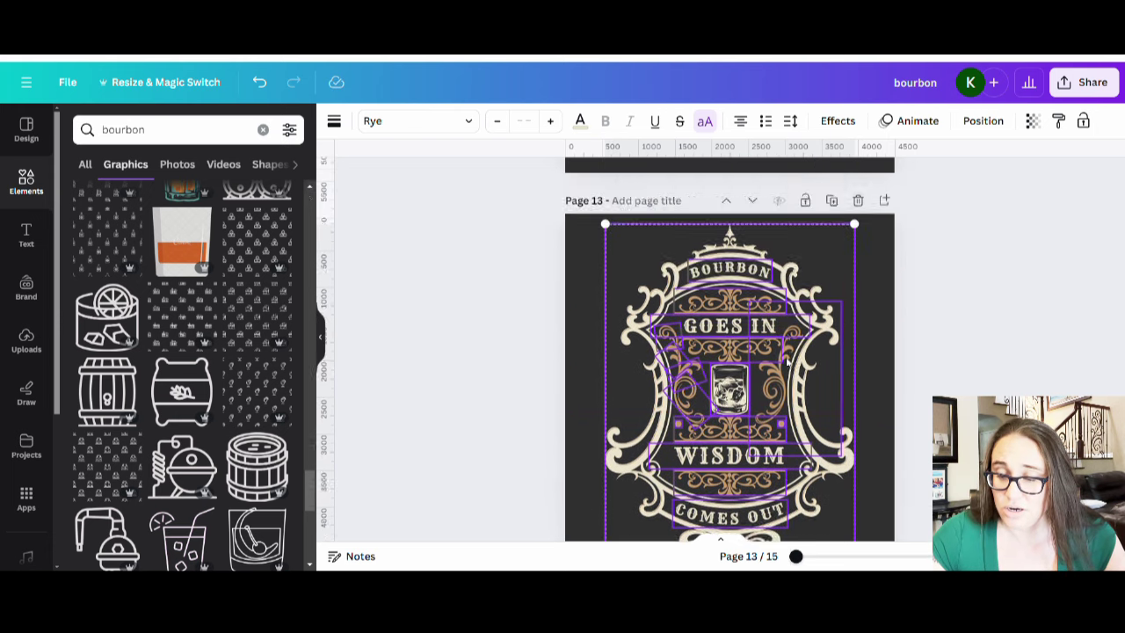
left_click(958, 343)
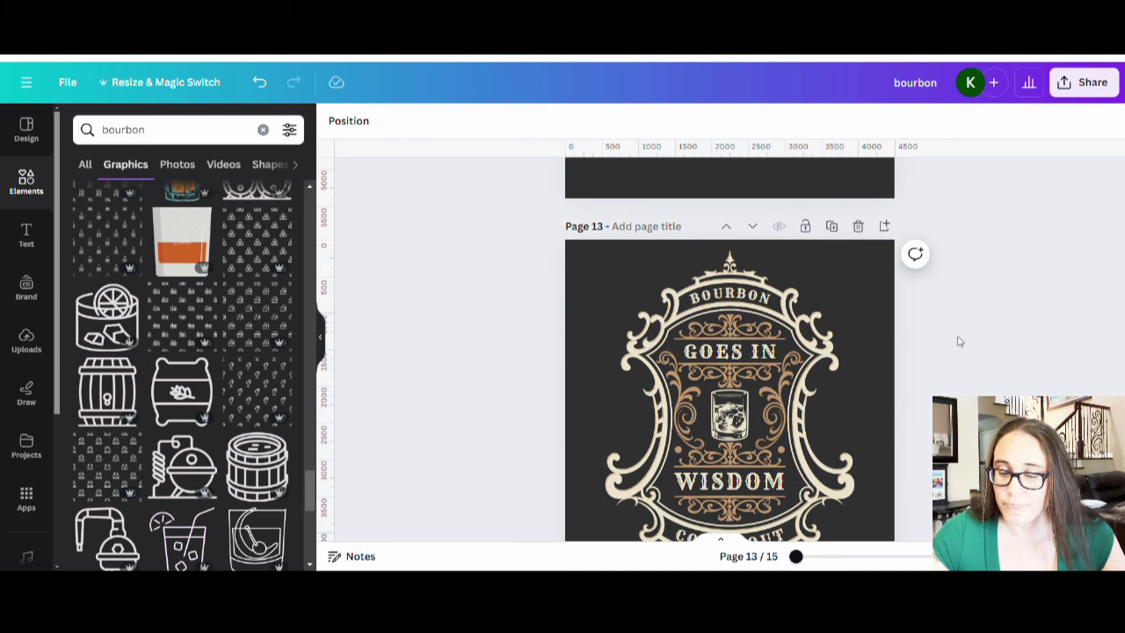
Compare the enlarged bourbon badge on page 13 with the original "Just Enjoy The Ride" template on page 12.
scroll(960, 342, "down", 2)
scroll(961, 341, "up", 2)
scroll(964, 340, "down", 2)
scroll(963, 340, "down", 2)
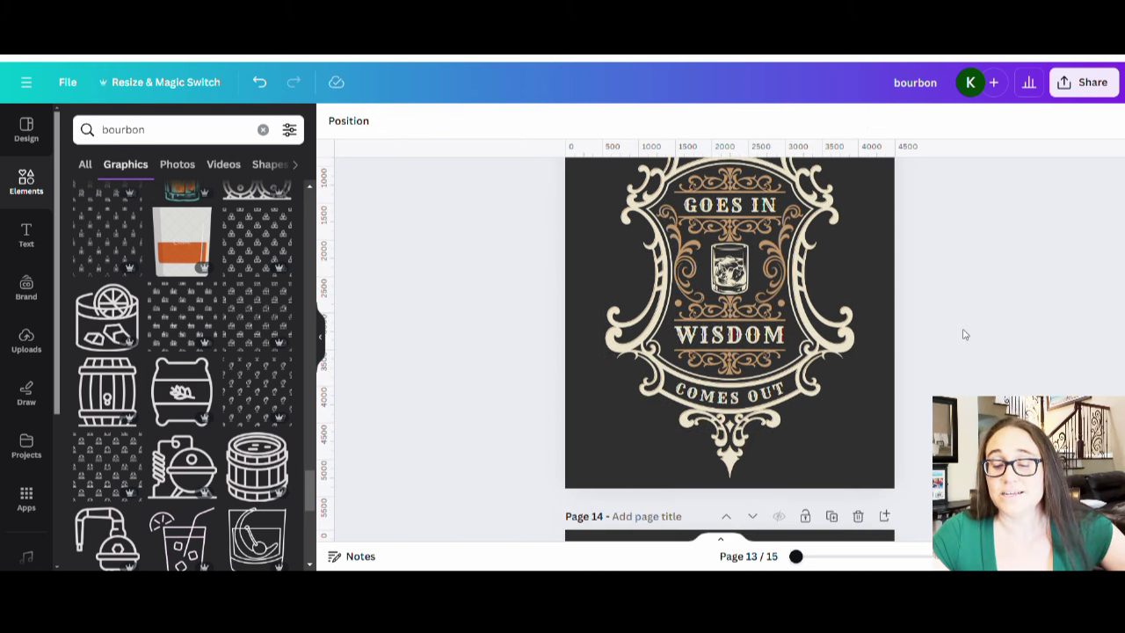
scroll(964, 338, "up", 2)
scroll(966, 333, "up", 3)
scroll(966, 332, "up", 3)
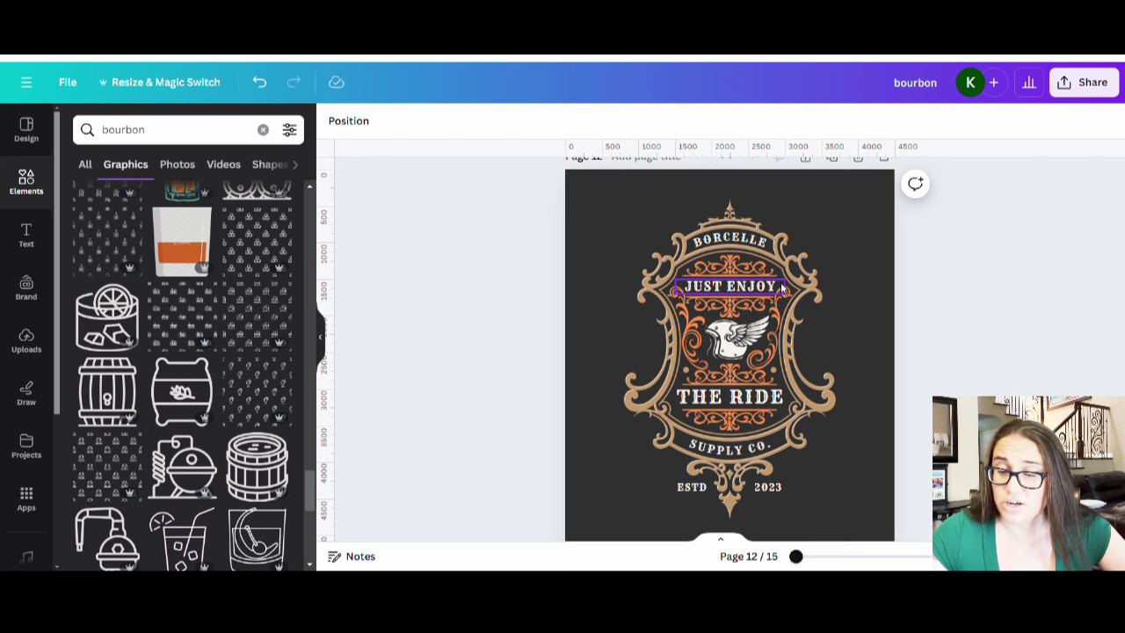
scroll(860, 304, "down", 6)
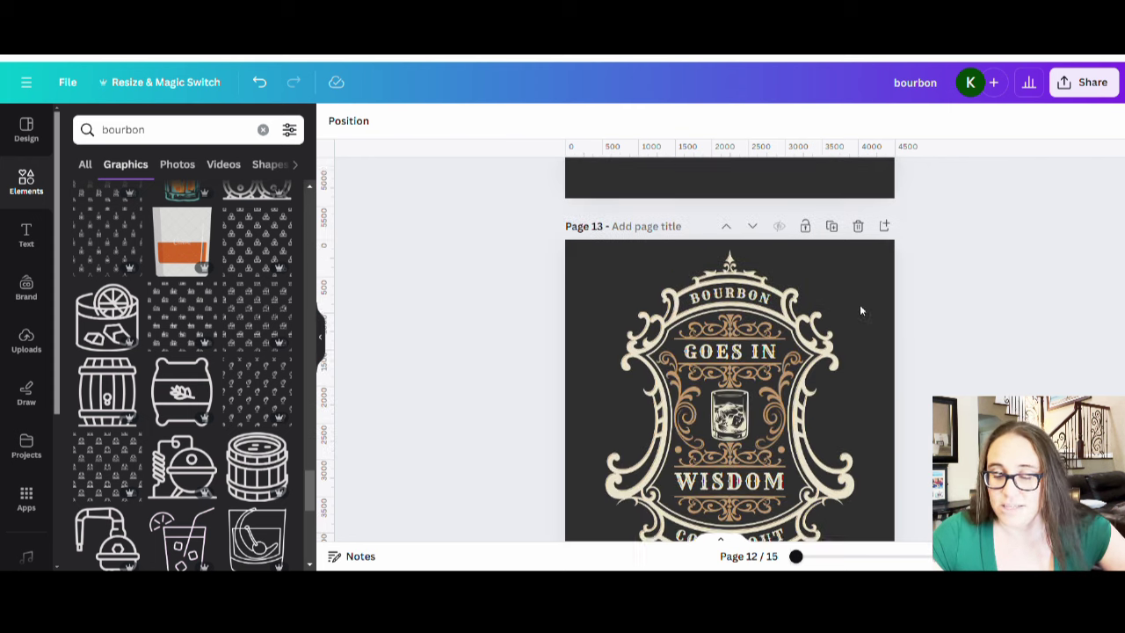
scroll(865, 338, "up", 2)
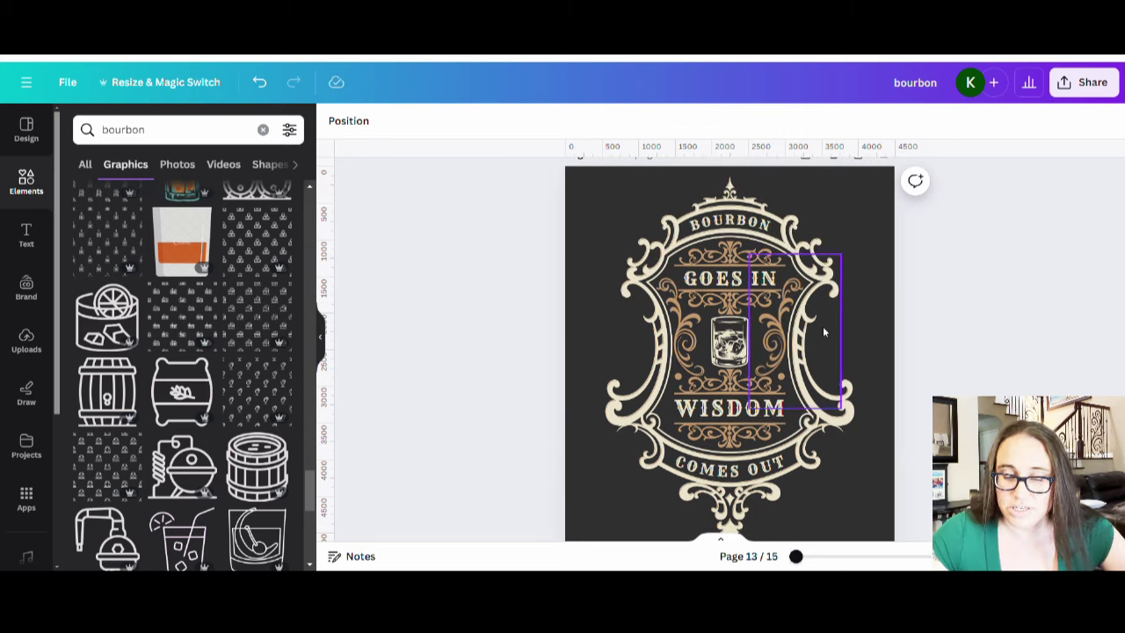
scroll(869, 393, "up", 3)
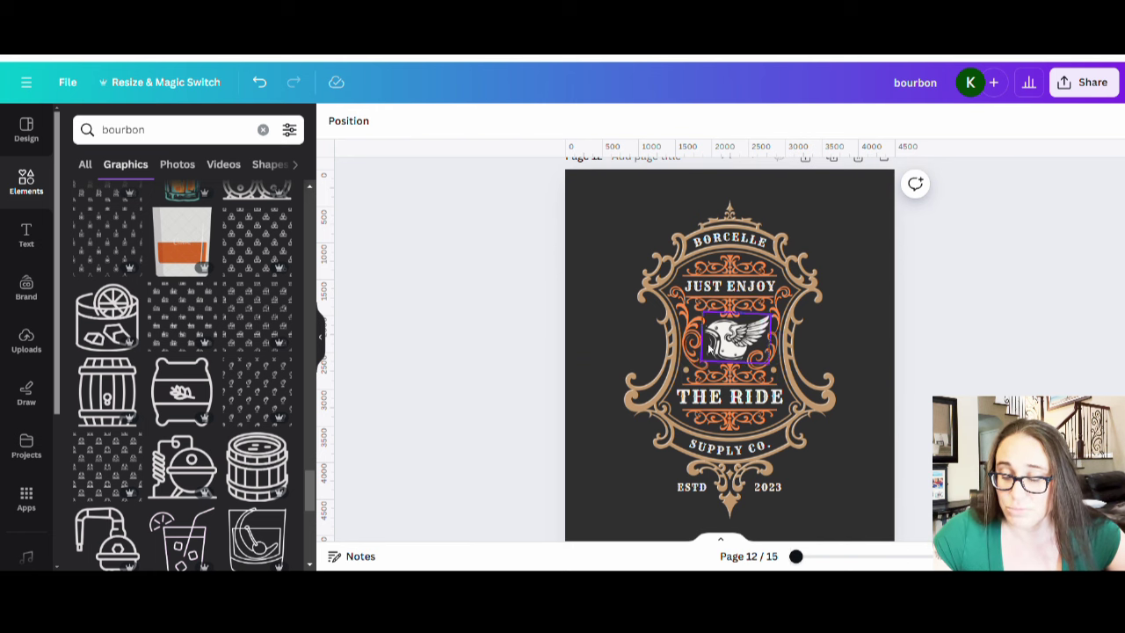
scroll(831, 359, "down", 5)
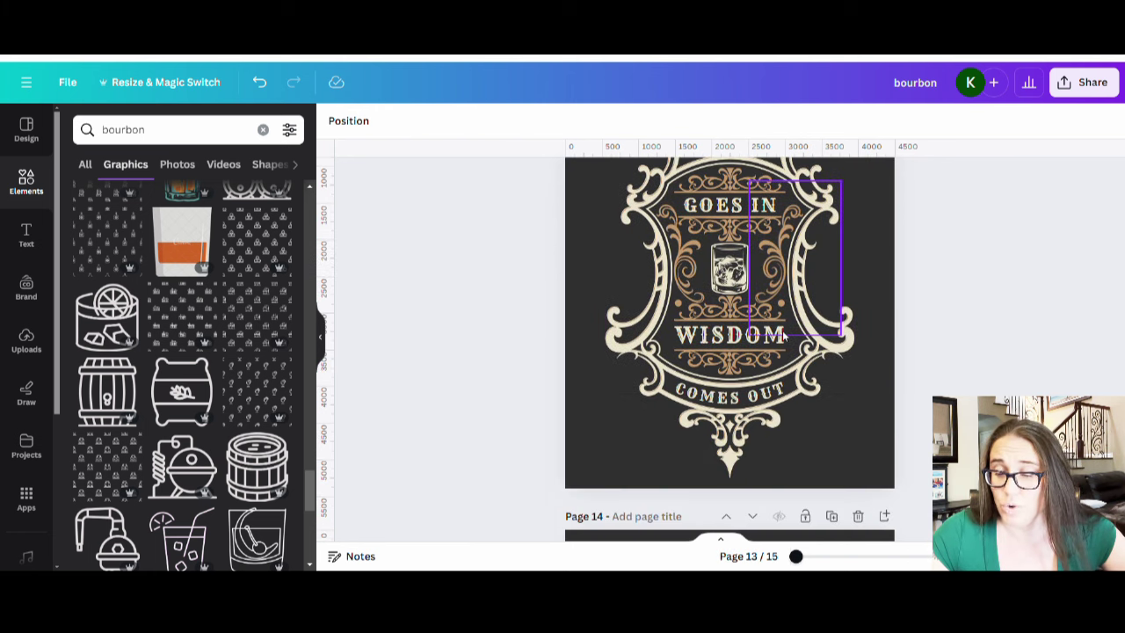
scroll(831, 358, "up", 1)
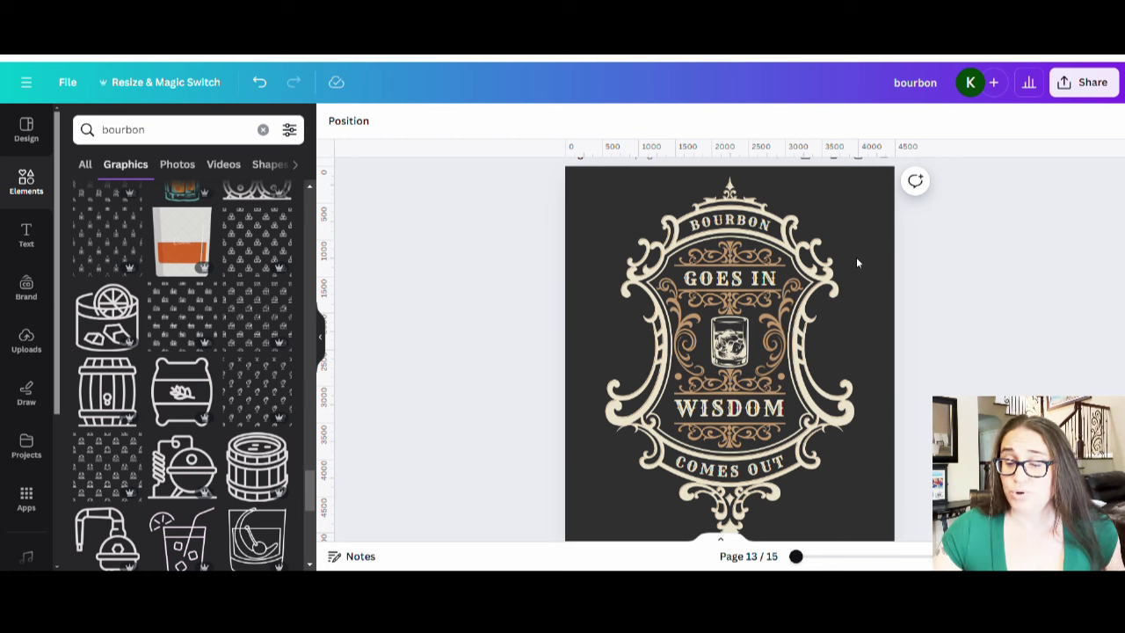
Title page 13 "bourbon goes in".
scroll(638, 250, "up", 1)
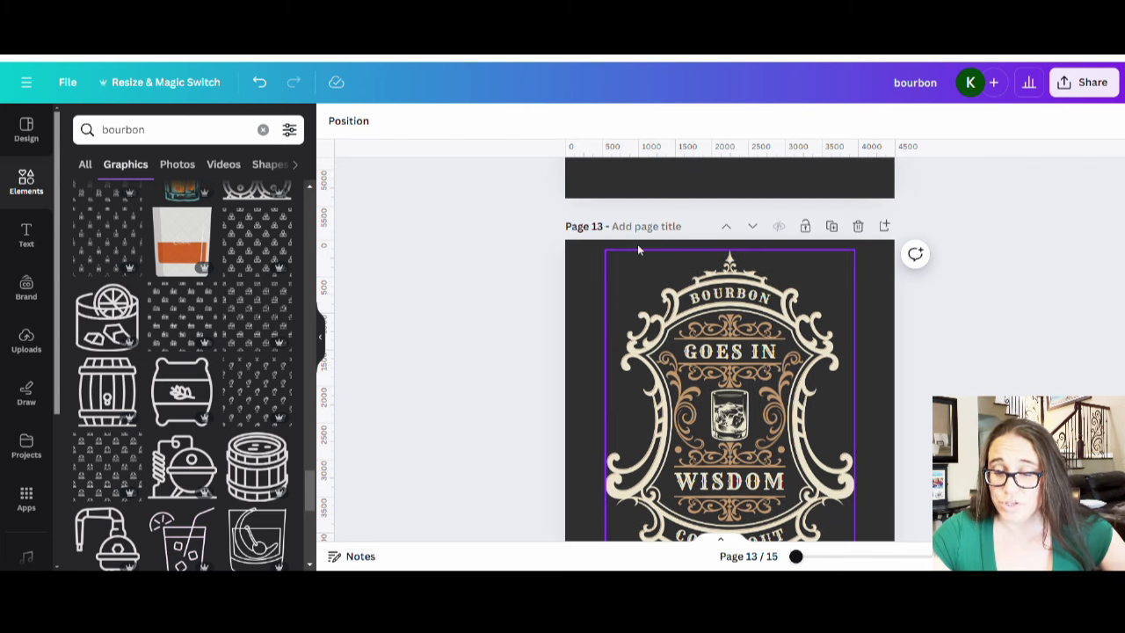
left_click(635, 234)
type("bour")
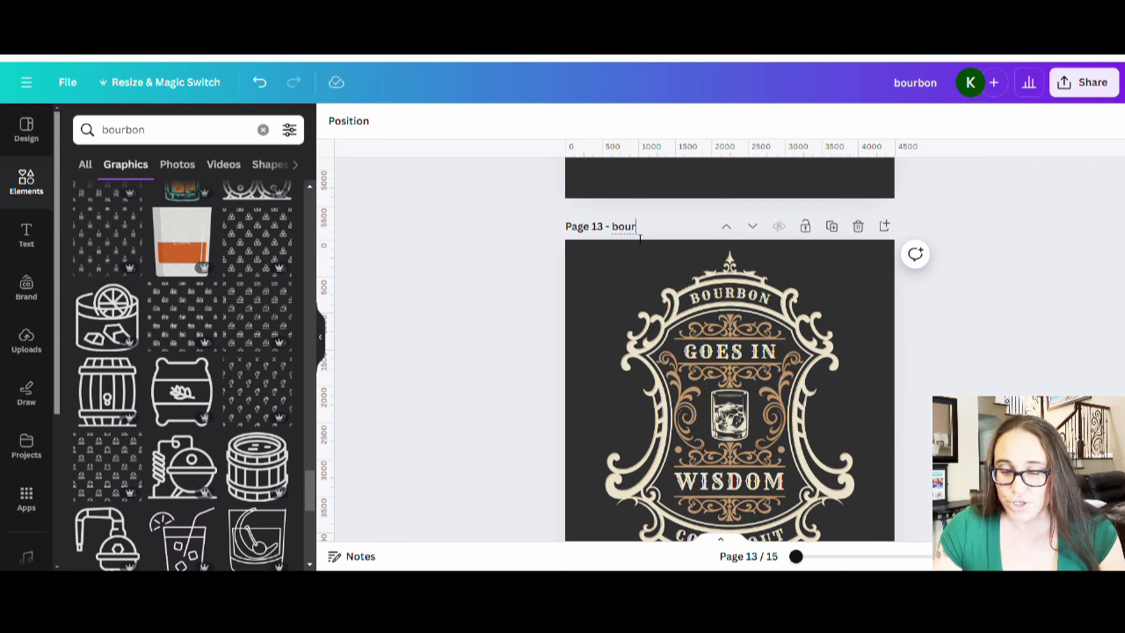
type("bon goes in")
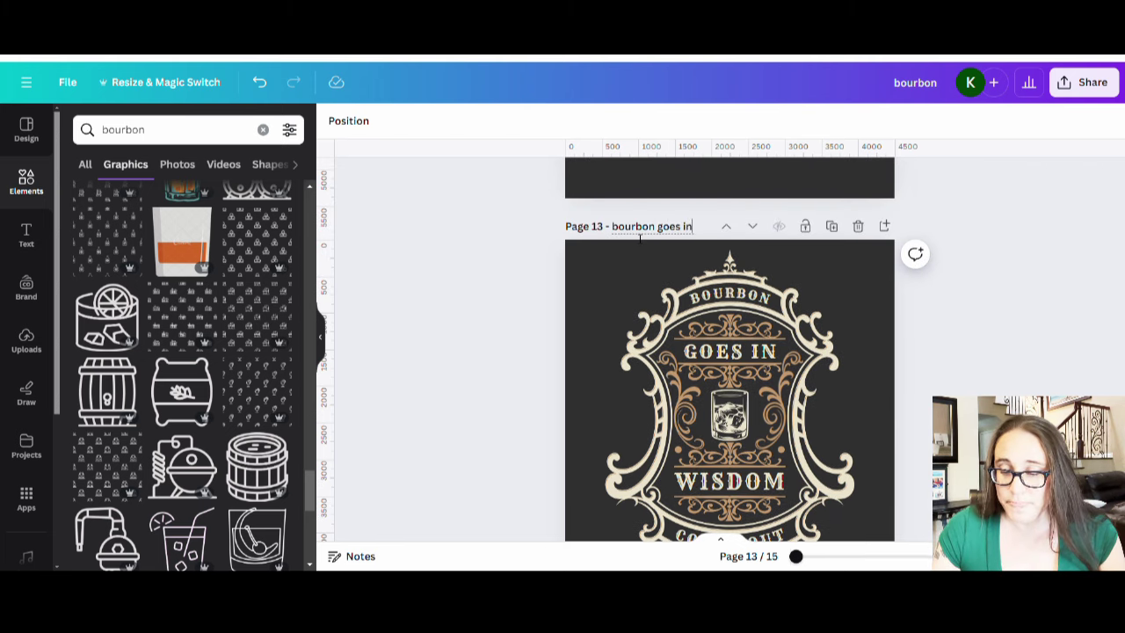
scroll(945, 281, "down", 1)
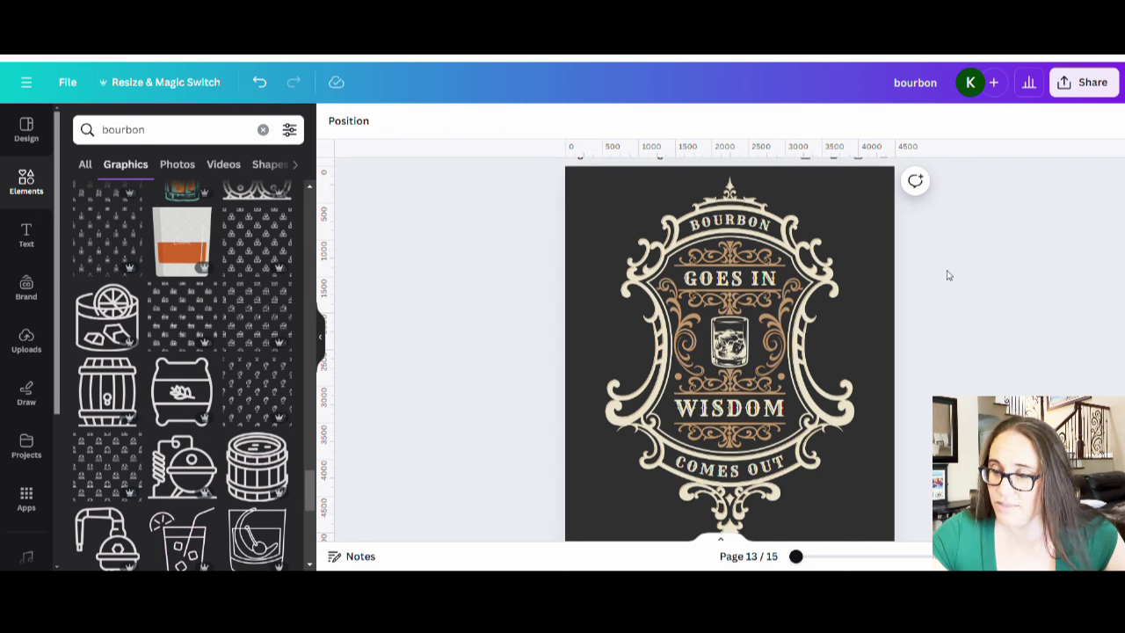
Download only the current page 13 as a 4,500 × 5,400 px PNG with a transparent background.
left_click(1086, 91)
left_click(886, 452)
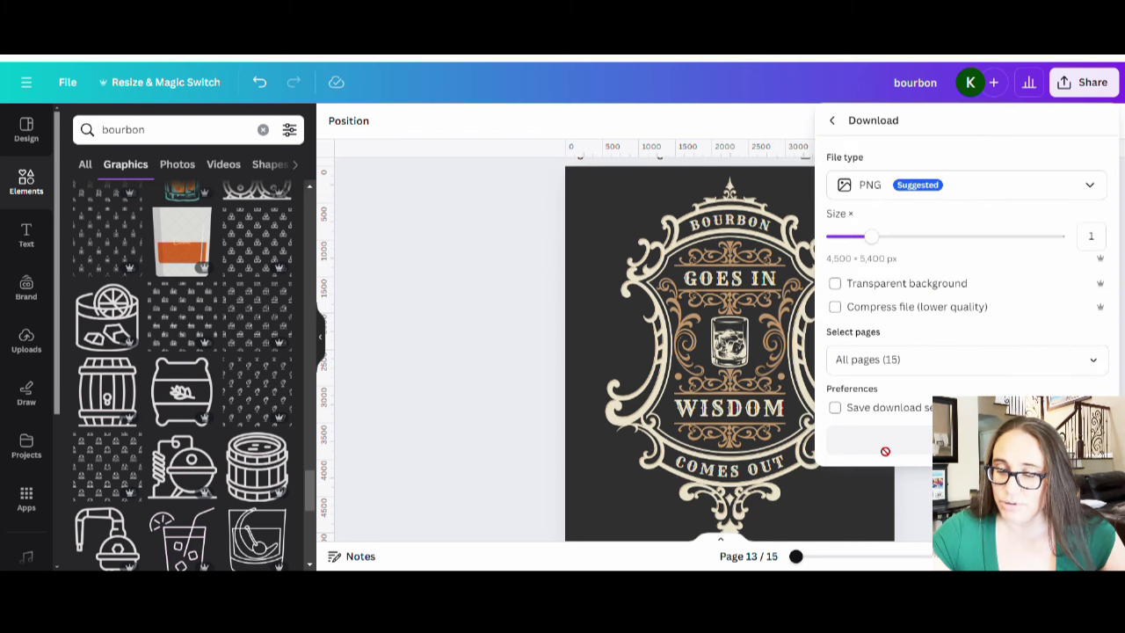
left_click(908, 287)
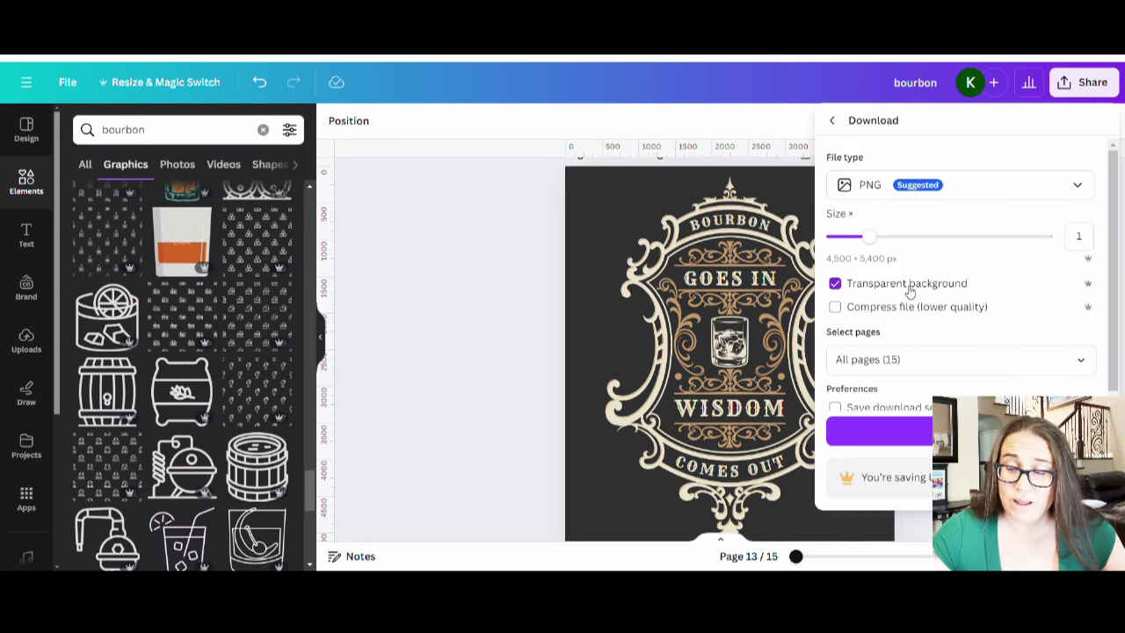
left_click(1080, 356)
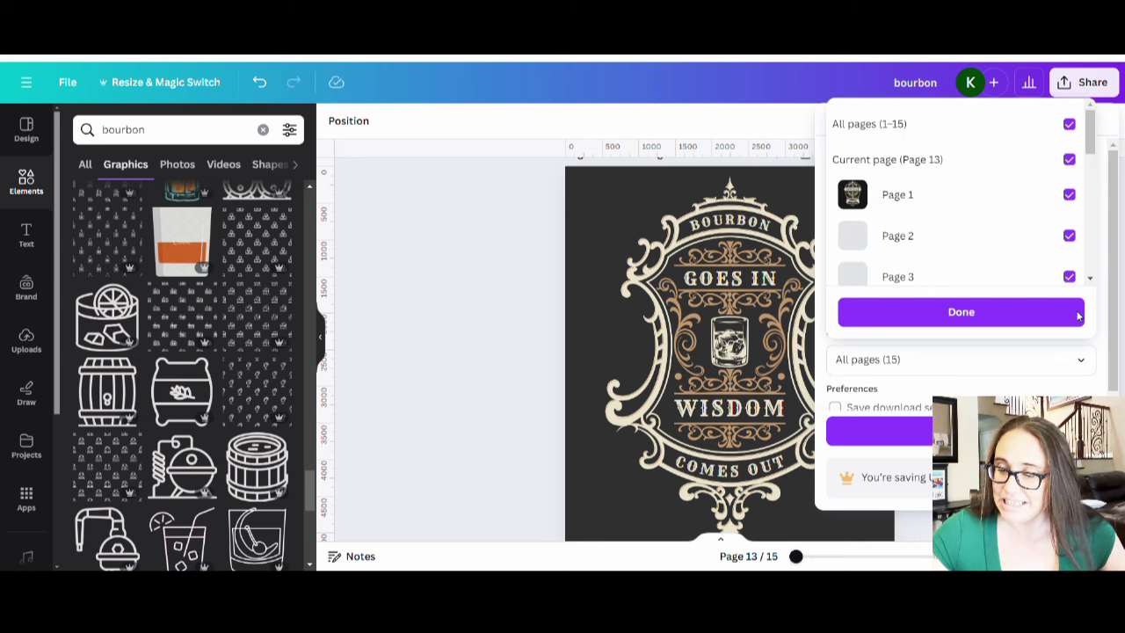
left_click(1069, 126)
left_click(1066, 159)
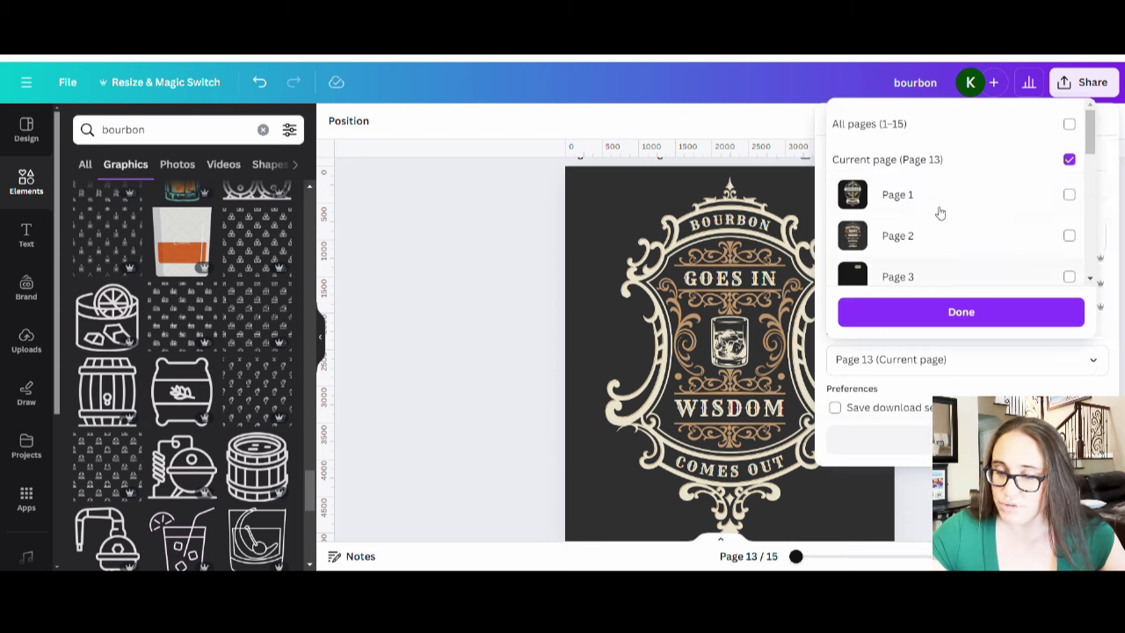
left_click(991, 318)
left_click(967, 431)
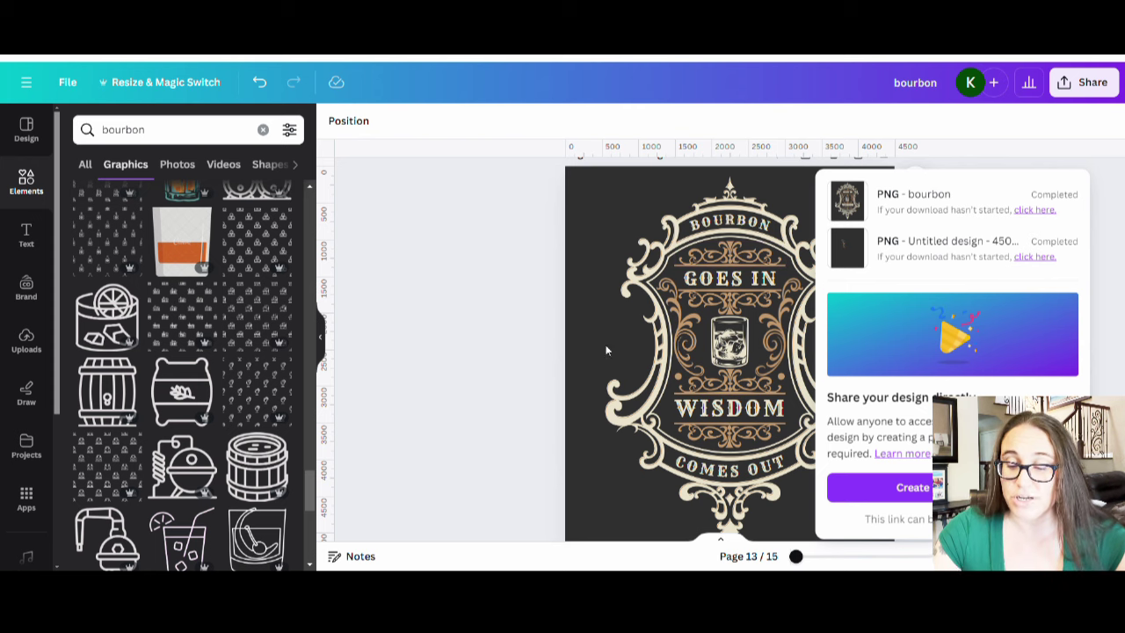
left_click(439, 325)
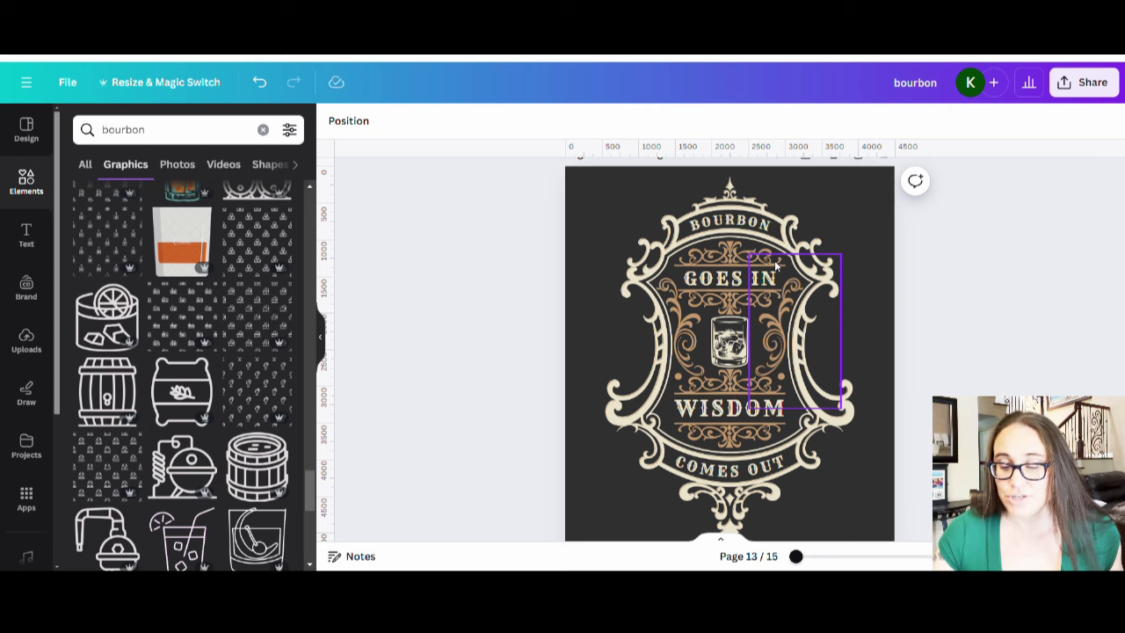
Duplicate the "bourbon goes in" page to make a copy for a color variation.
scroll(835, 229, "up", 2)
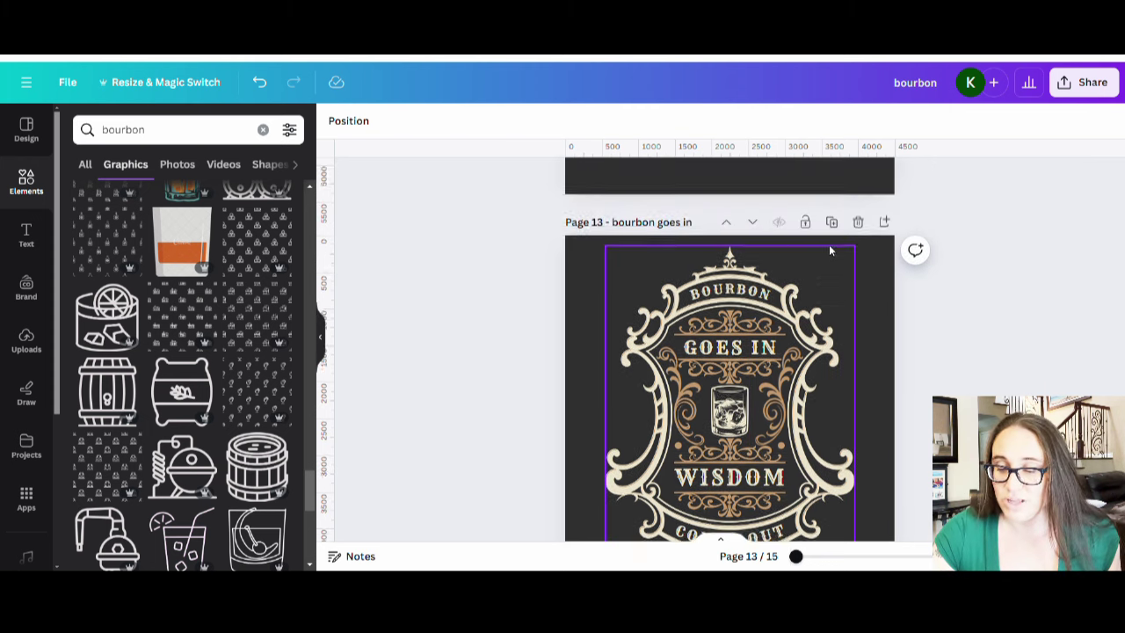
left_click(831, 227)
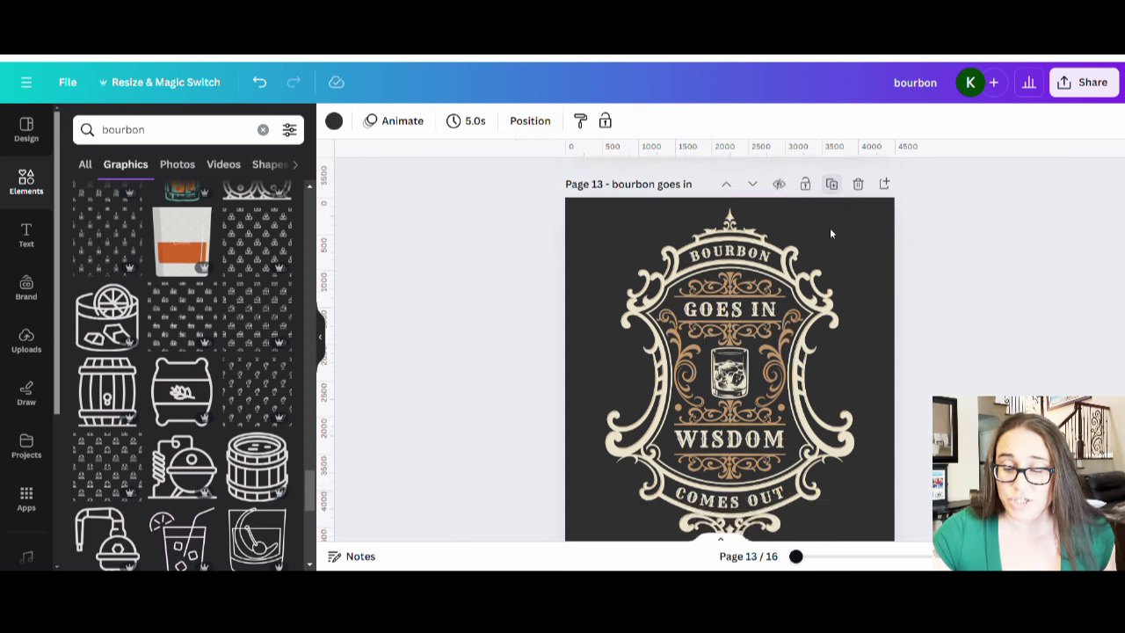
scroll(831, 230, "down", 2)
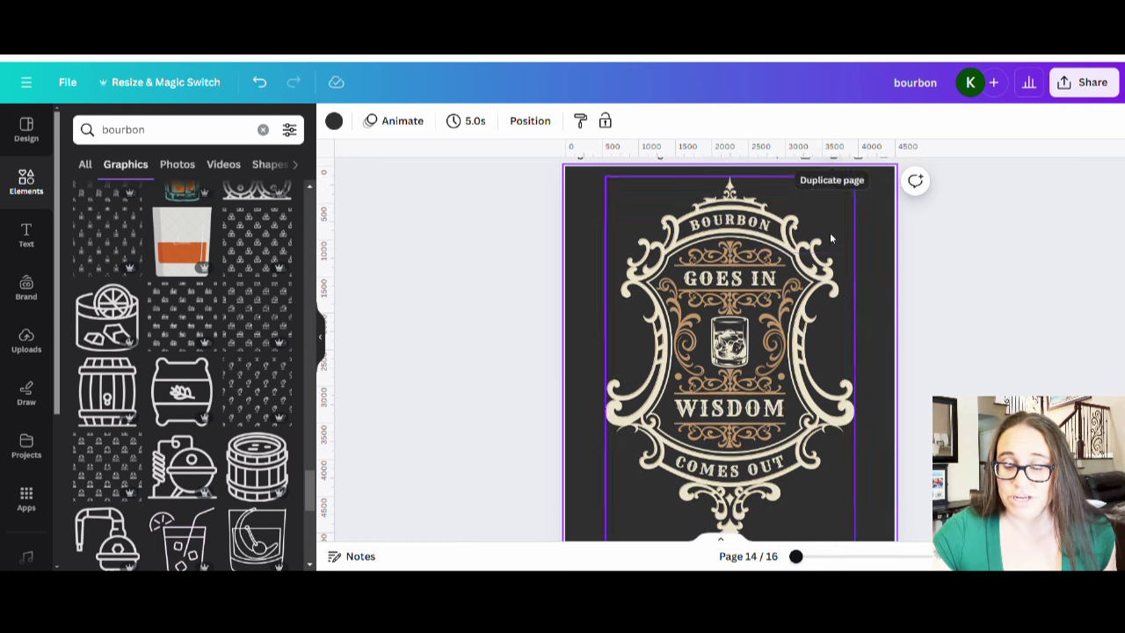
On the duplicated page, try white for the badge frame's tan accent color, and set it to the medium periwinkle blue.
left_click(833, 292)
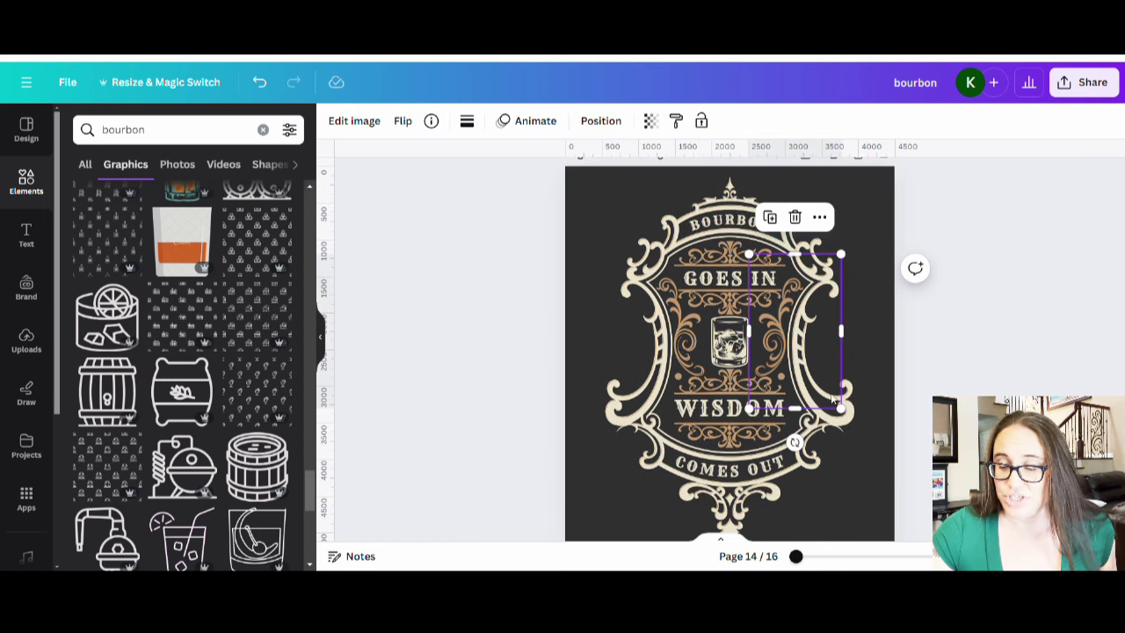
left_click(850, 430)
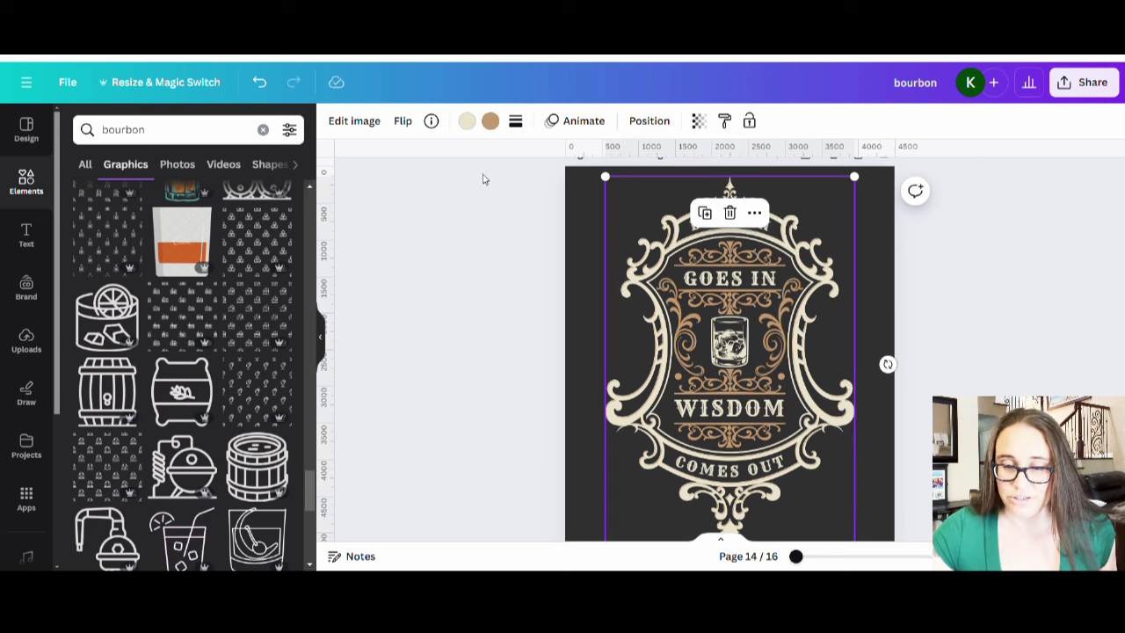
left_click(497, 129)
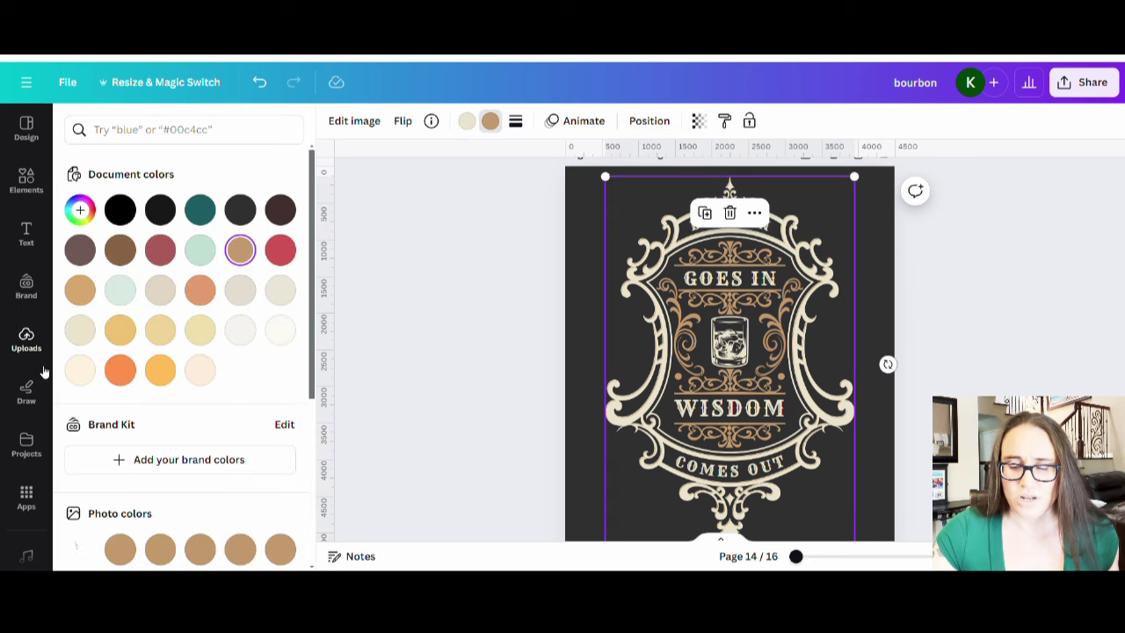
scroll(27, 371, "down", 3)
scroll(250, 391, "down", 1)
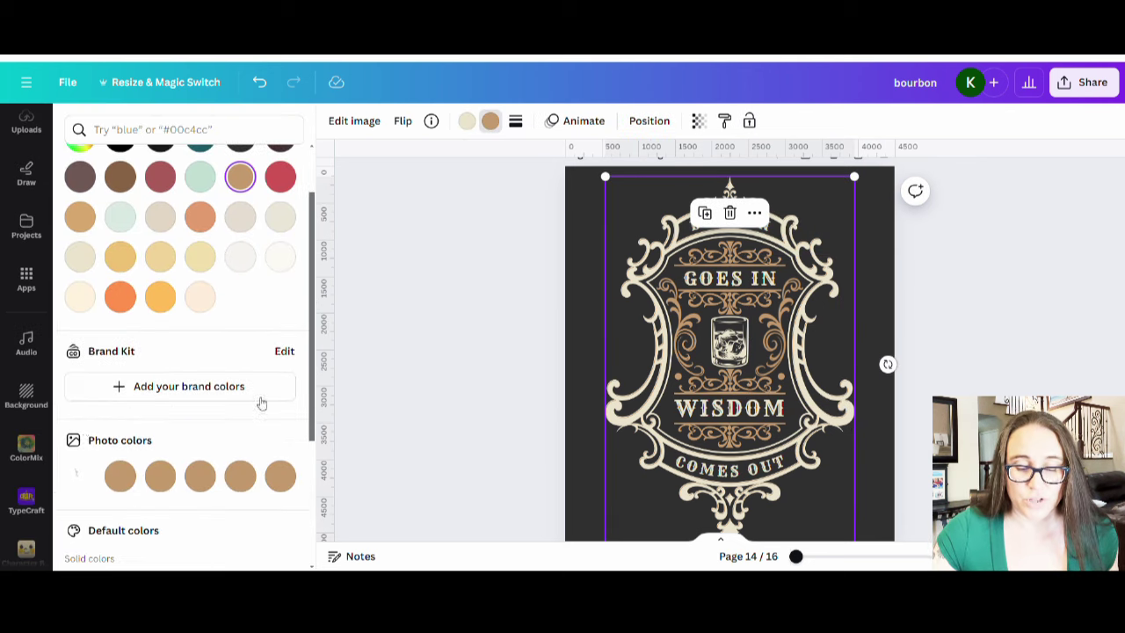
scroll(237, 489, "down", 3)
left_click(283, 383)
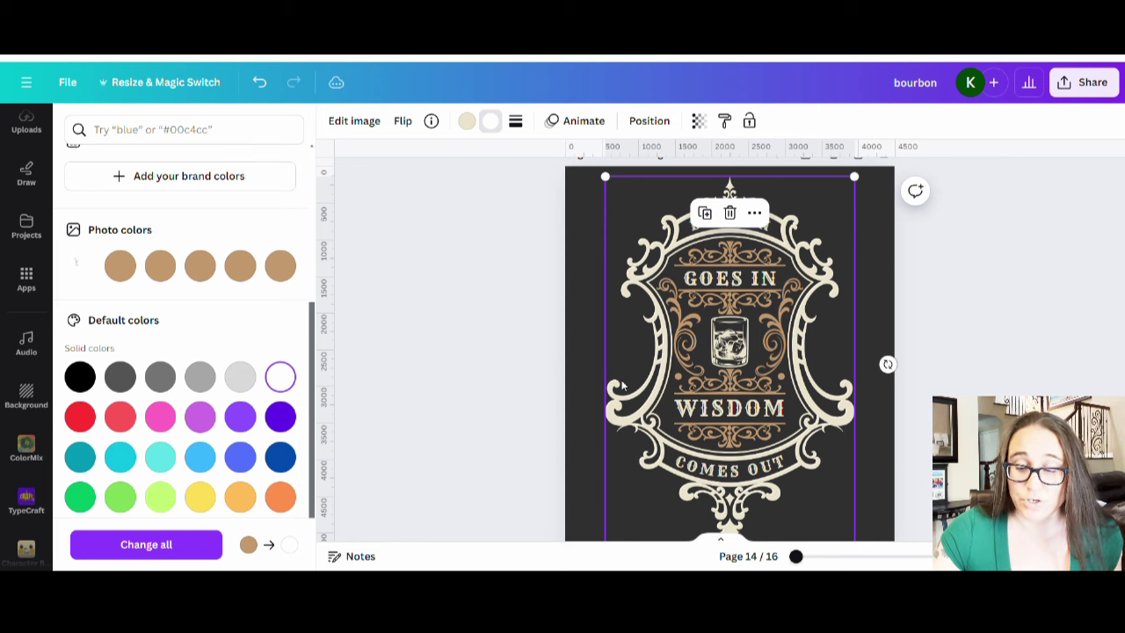
left_click(239, 456)
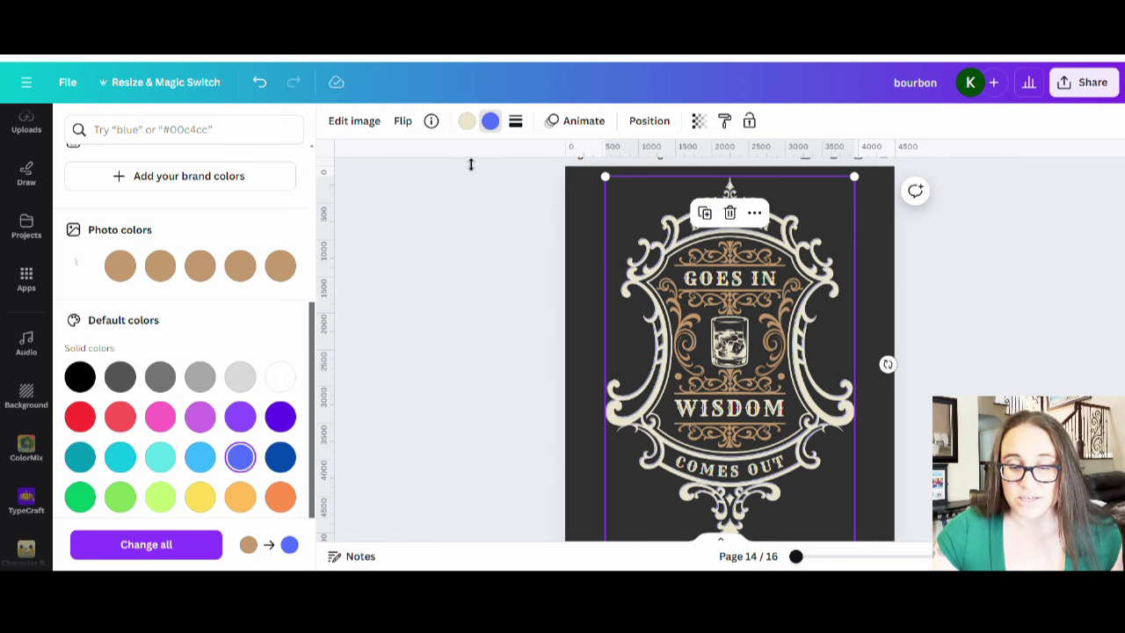
Try dark blue and light turquoise in place of the badge frame's cream main color, and set it to yellow.
left_click(467, 120)
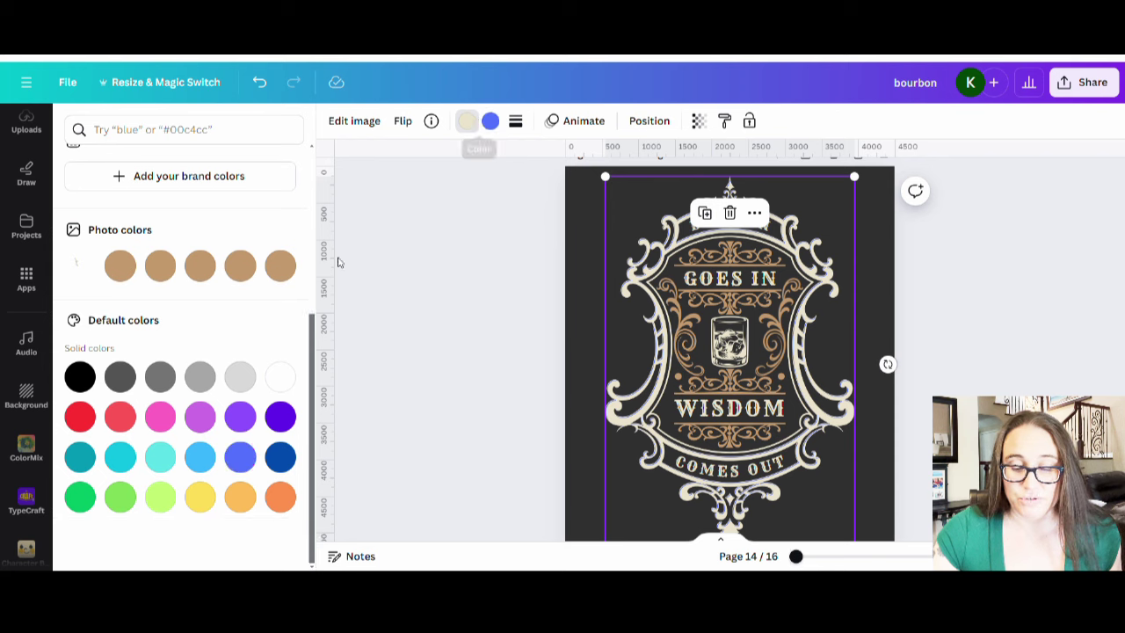
left_click(277, 458)
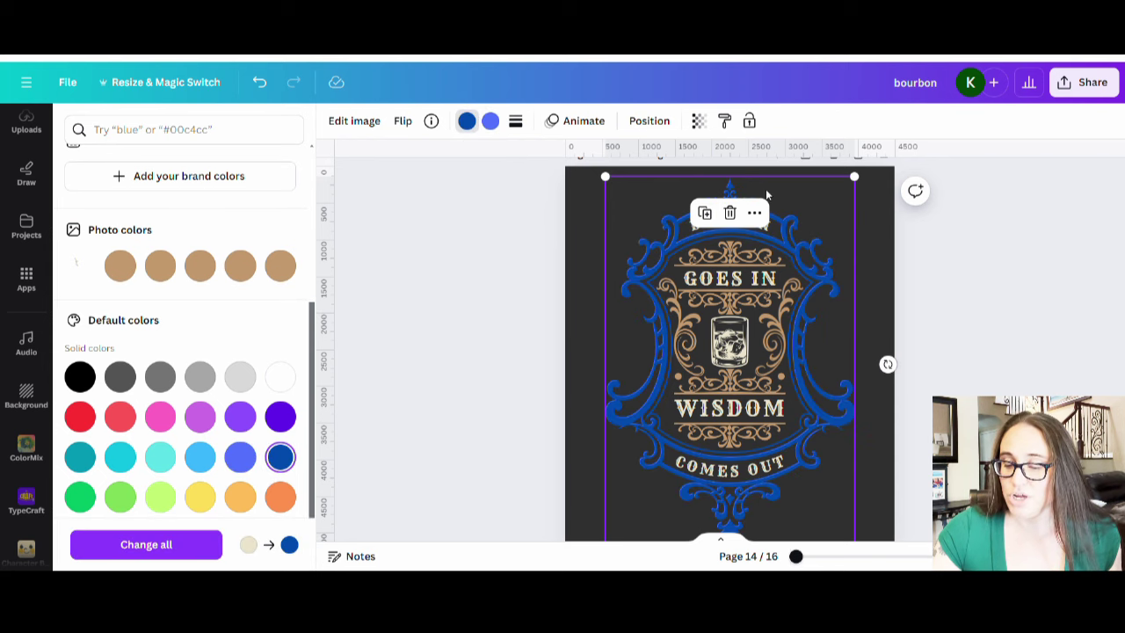
left_click(160, 456)
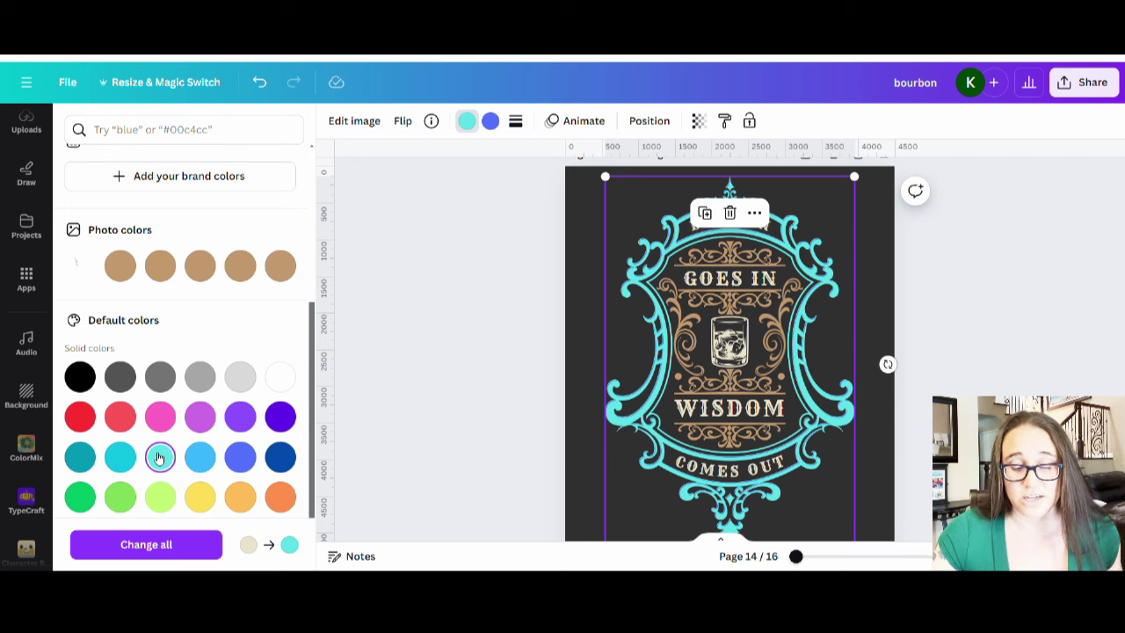
left_click(196, 495)
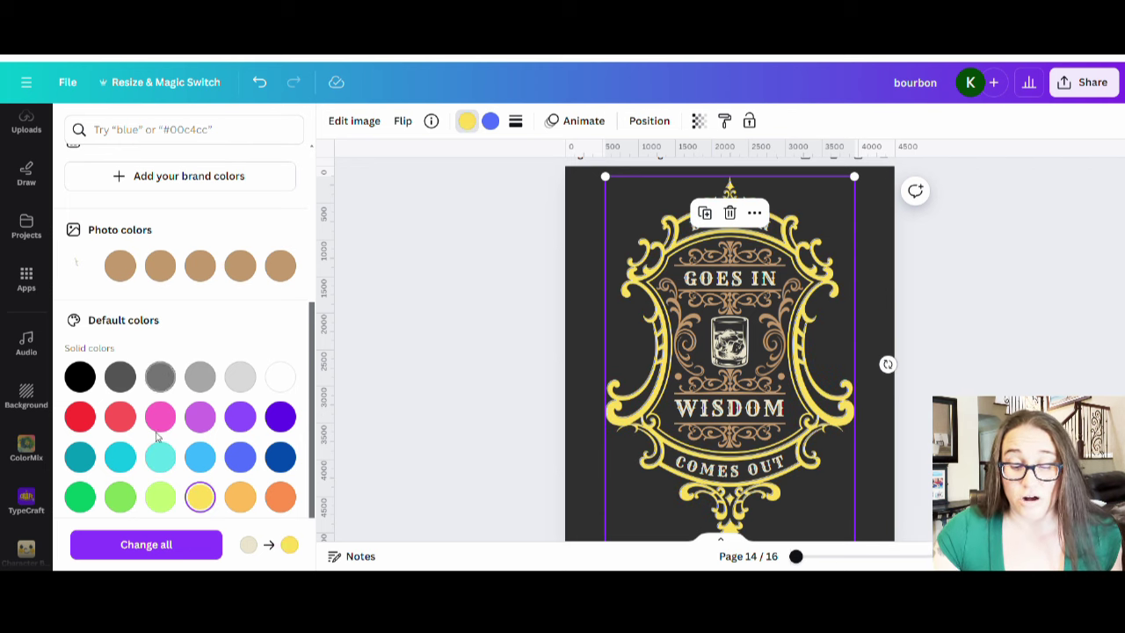
Try peach and light gray for the badge frame's main color, and set both of the frame's colors to white.
left_click(238, 498)
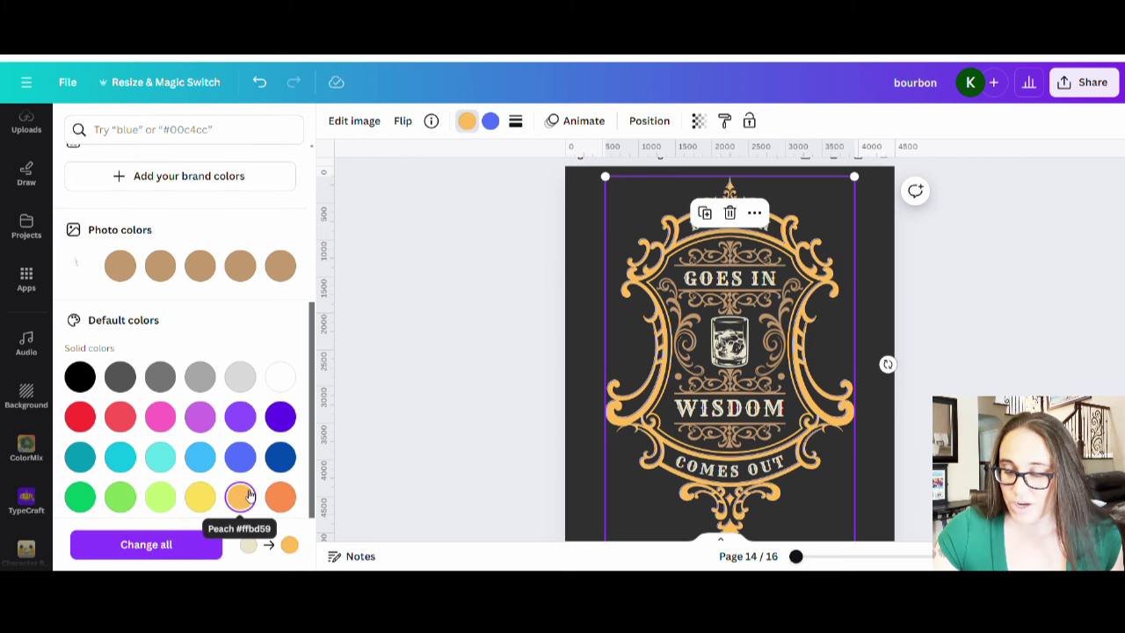
left_click(248, 385)
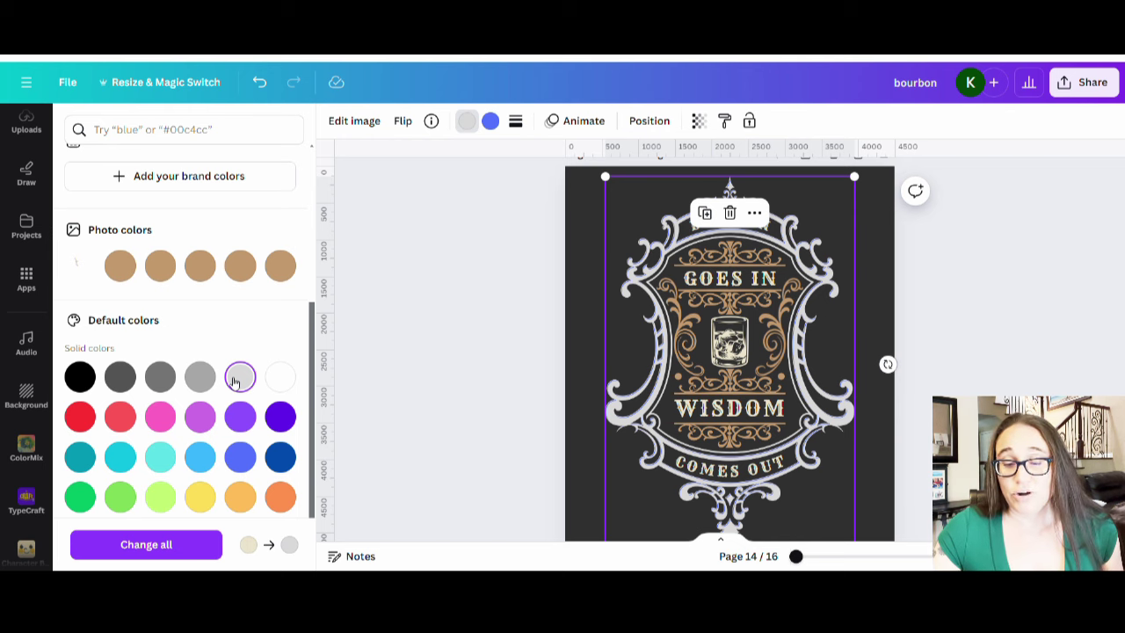
left_click(289, 387)
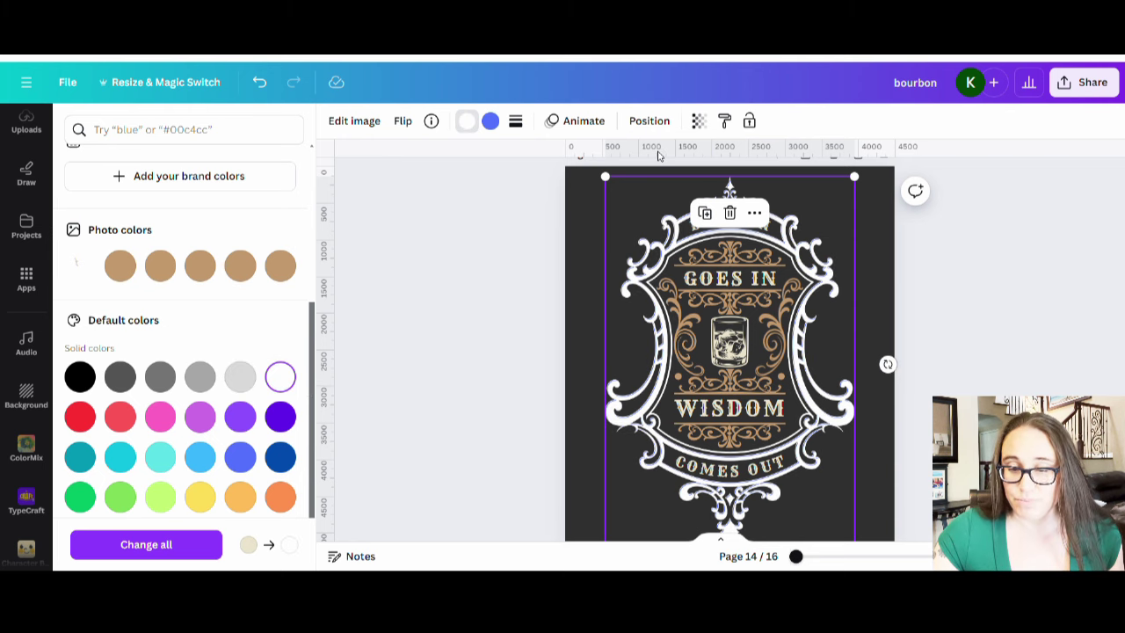
left_click(490, 120)
left_click(281, 377)
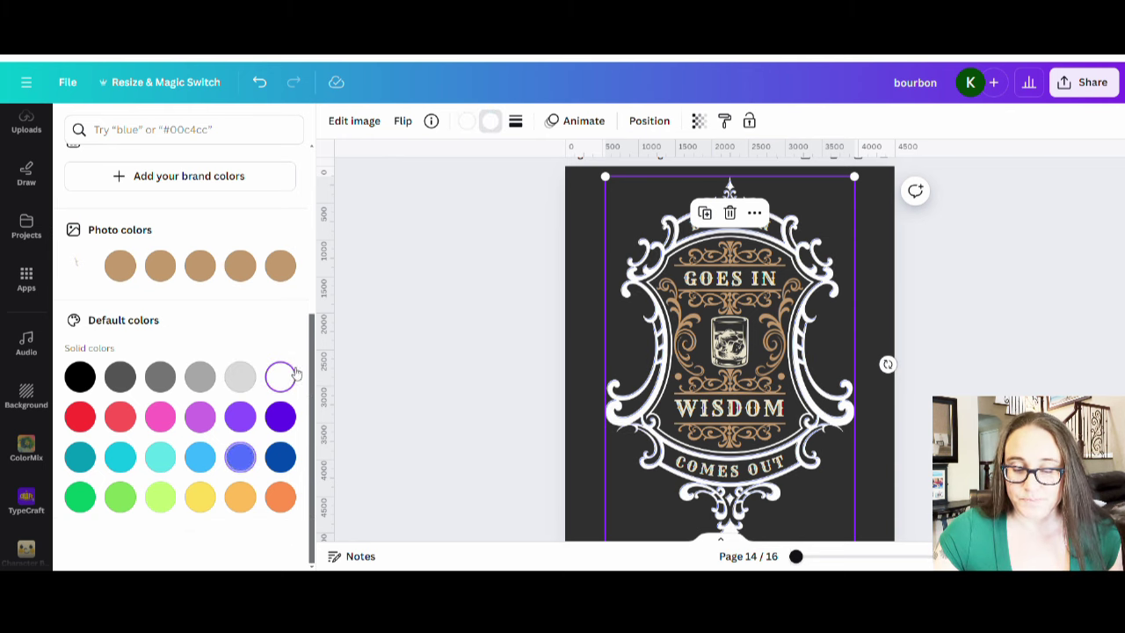
Recolor the tan flourishes above "GOES IN" and below "WISDOM" to white.
left_click(741, 282)
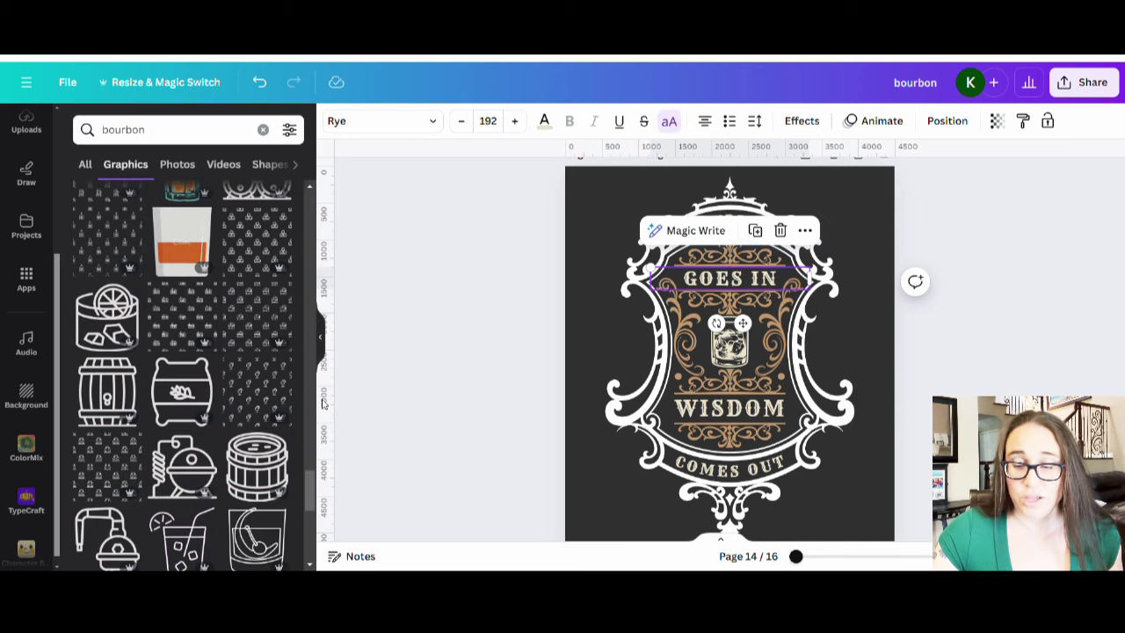
left_click(730, 255)
left_click(466, 120)
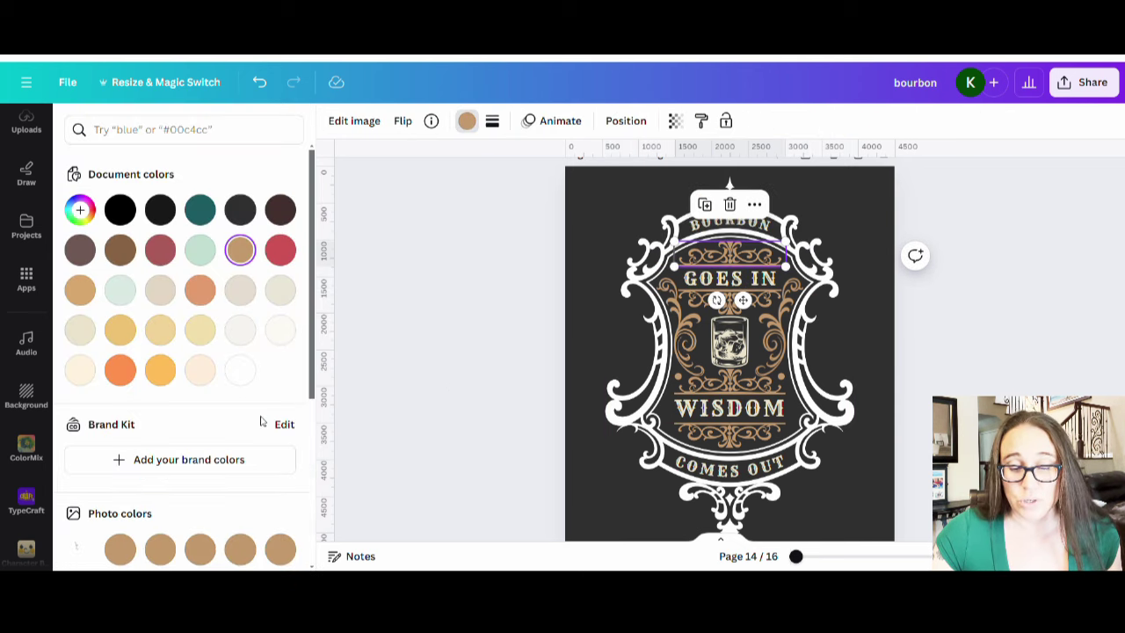
left_click(240, 370)
key("ctrl+z")
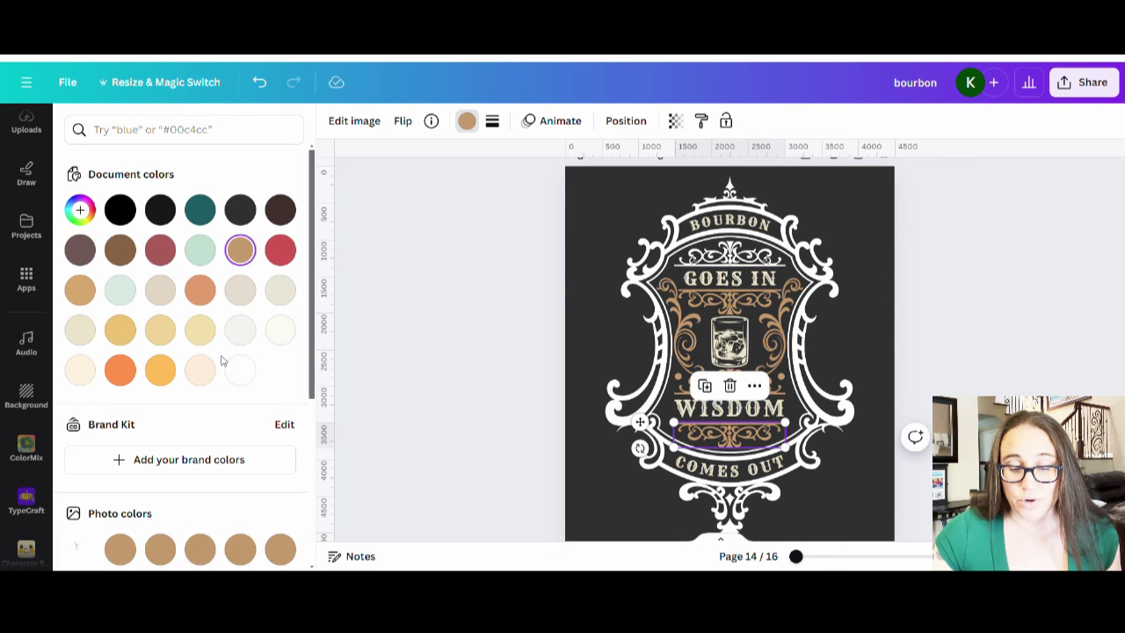
left_click(240, 370)
Recolor the two inner scroll ornaments left of the whiskey glass and the flourish below "GOES IN" to white.
left_click(687, 345)
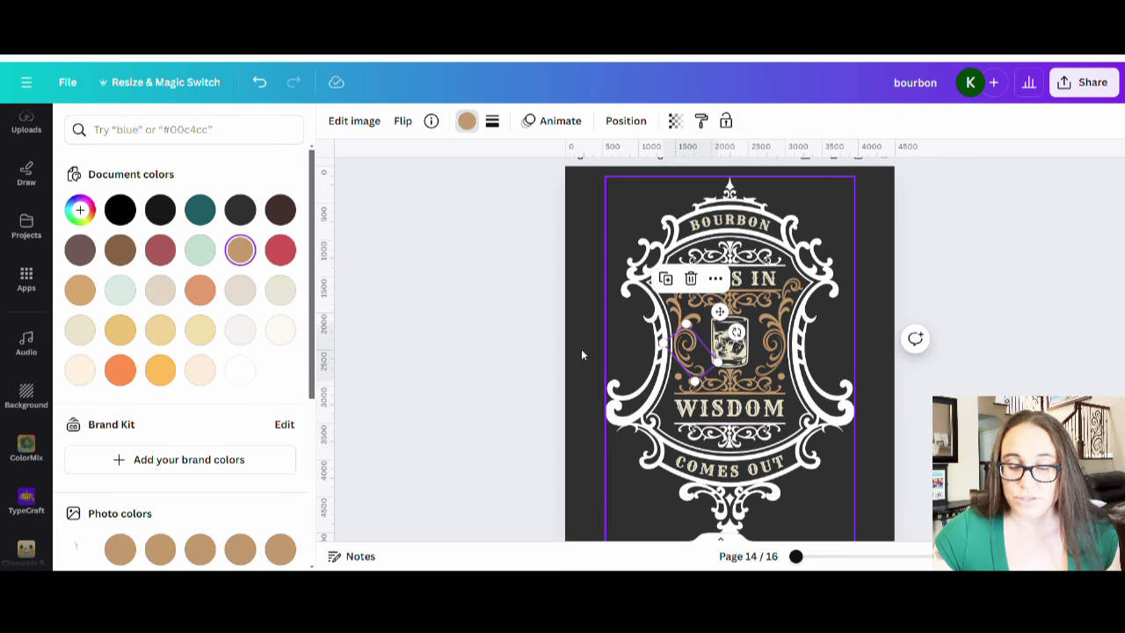
left_click(240, 370)
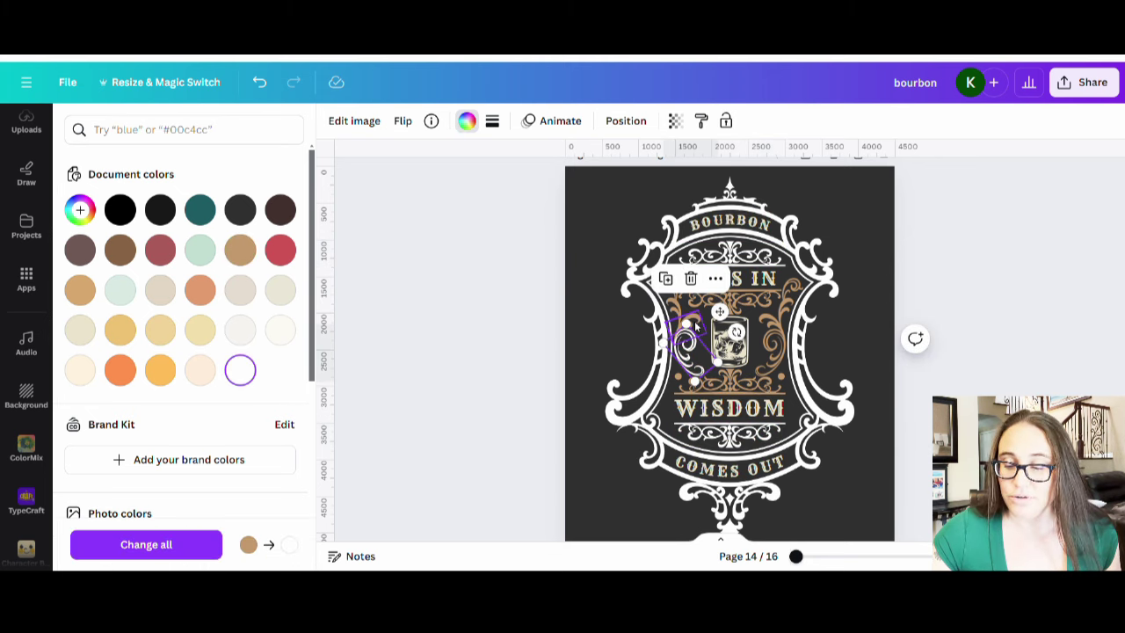
left_click(694, 325)
left_click(240, 370)
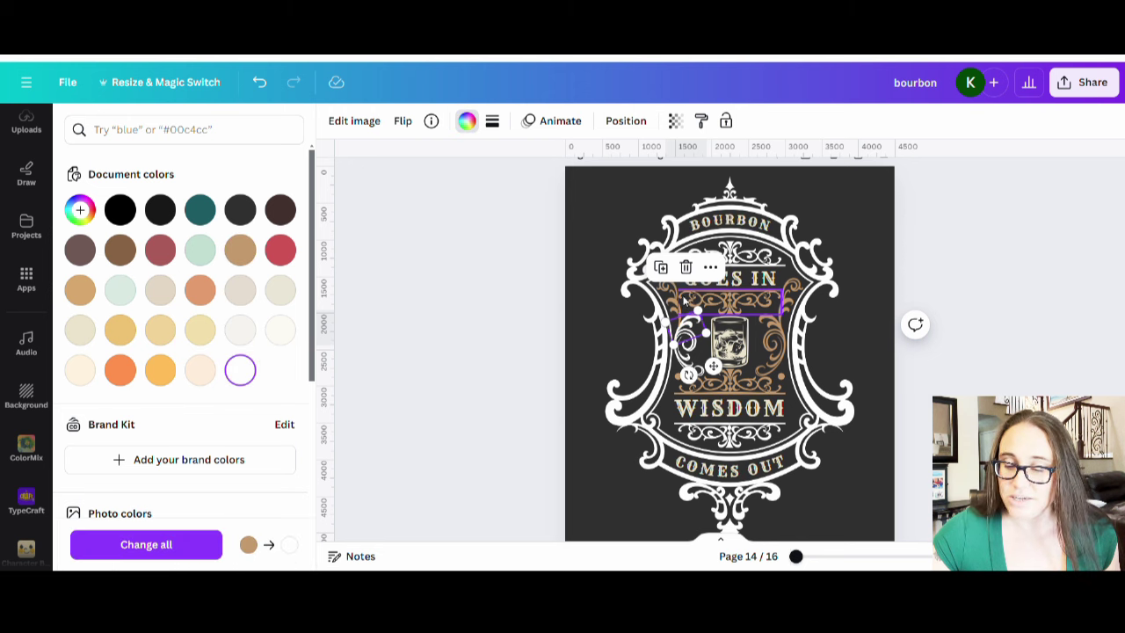
left_click(684, 301)
left_click(240, 370)
left_click(644, 416)
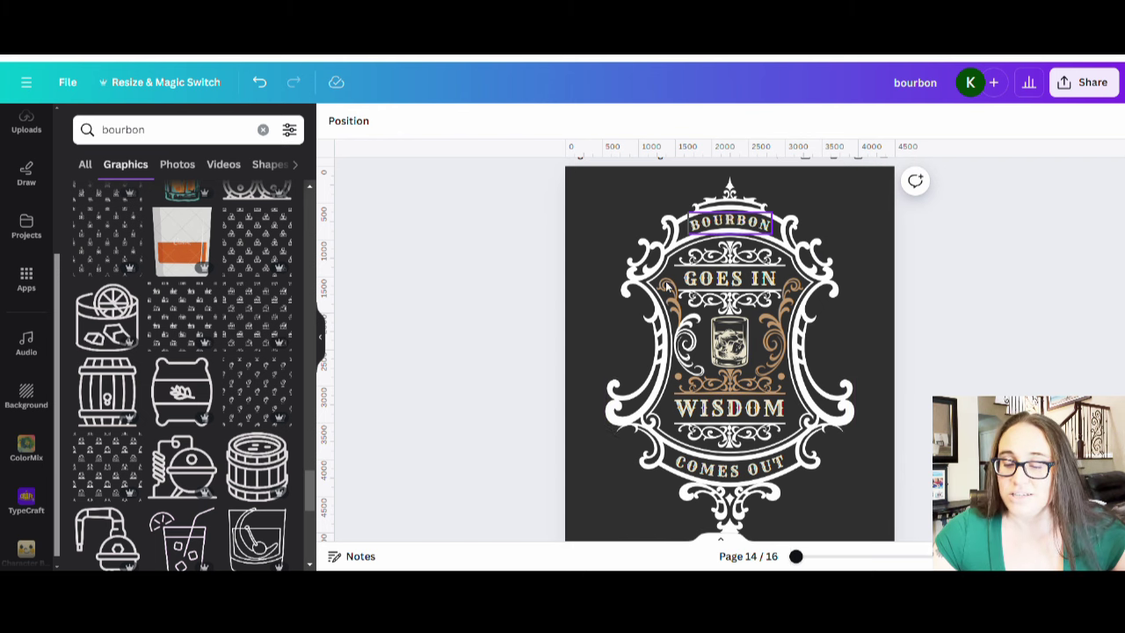
Try the Avento In Line font on the "GOES IN" text of page 14.
scroll(879, 405, "up", 3)
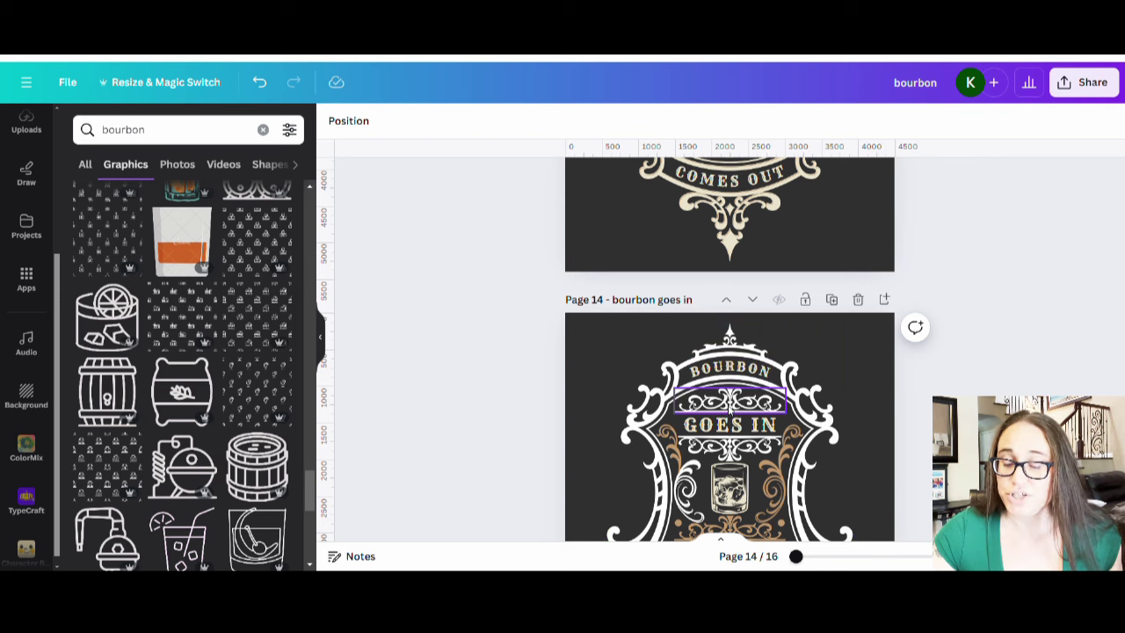
scroll(730, 406, "down", 1)
left_click(741, 355)
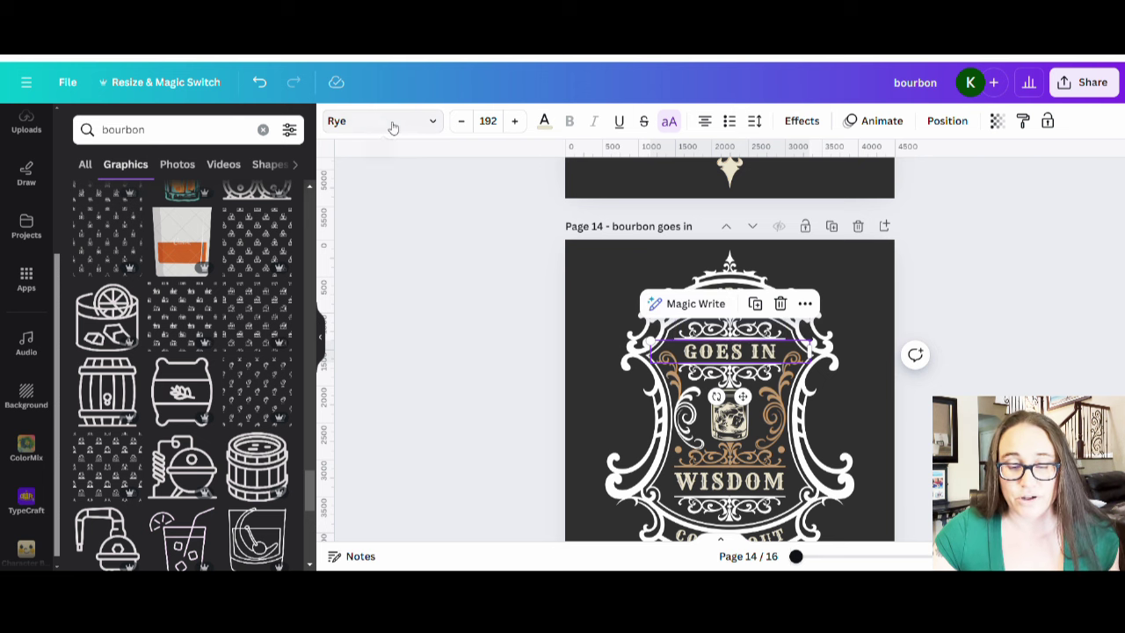
left_click(393, 127)
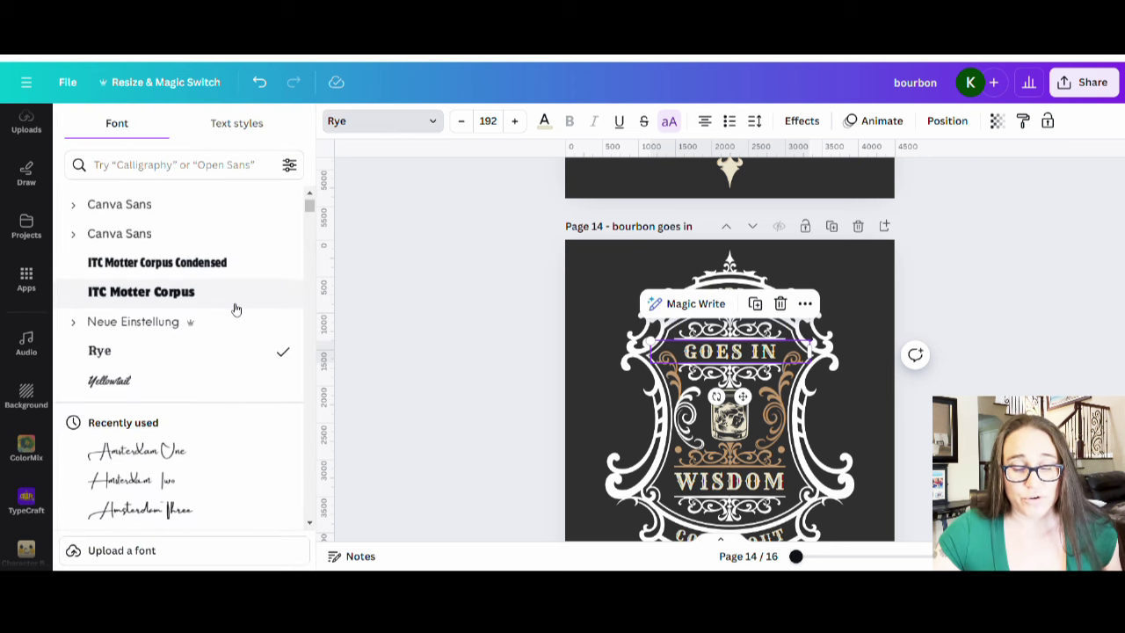
scroll(231, 303, "down", 10)
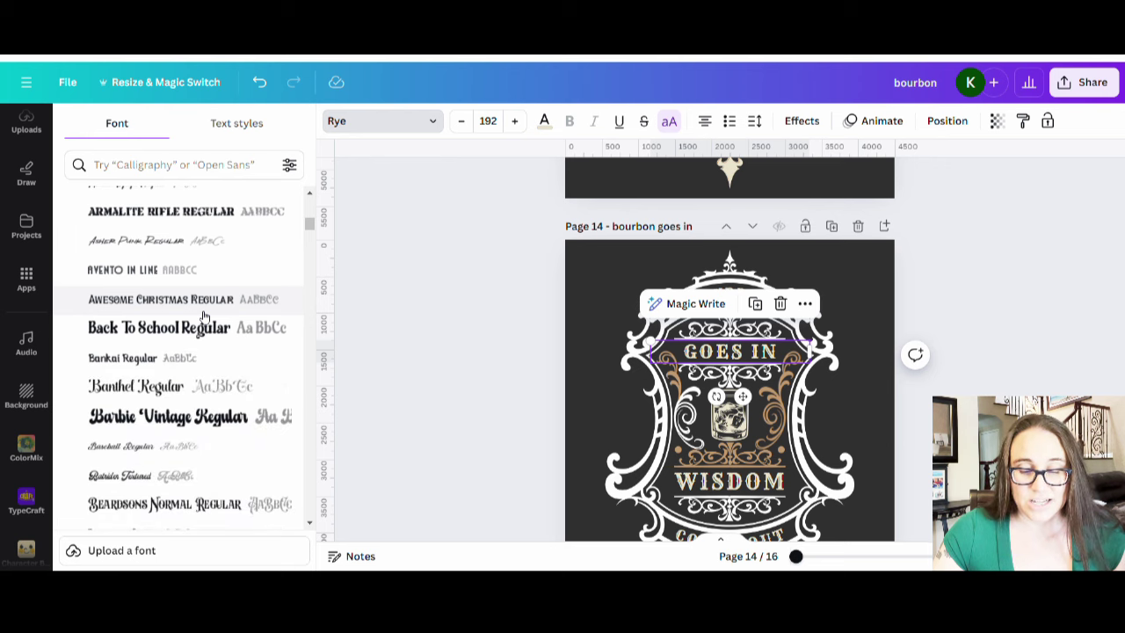
left_click(159, 280)
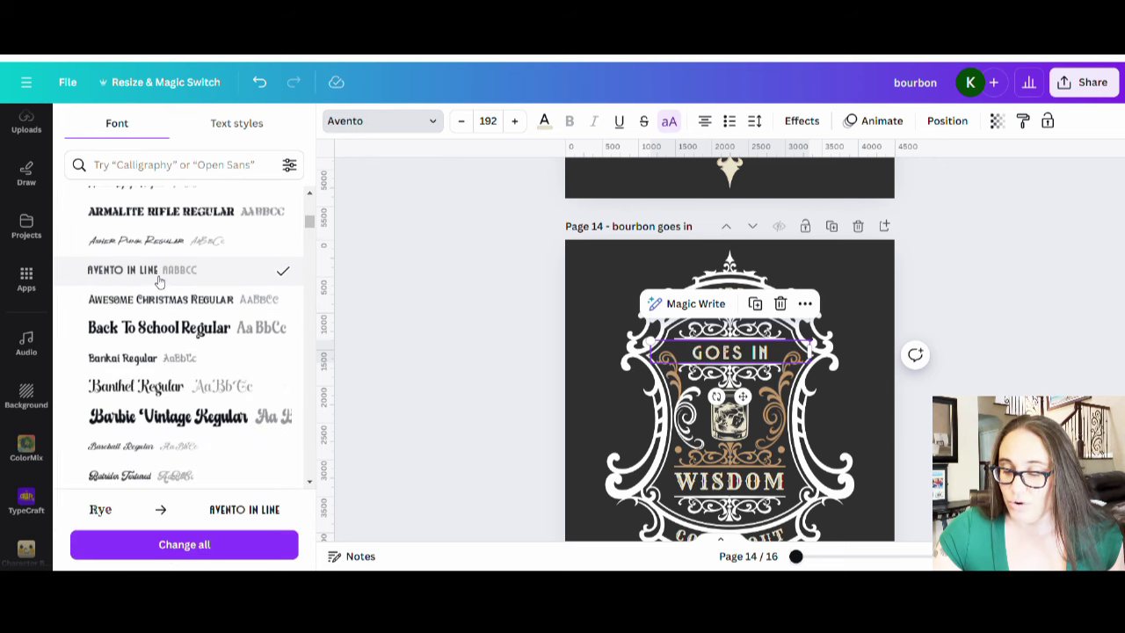
Try the Classic Vintage Regular font on the "GOES IN" text.
scroll(159, 279, "down", 5)
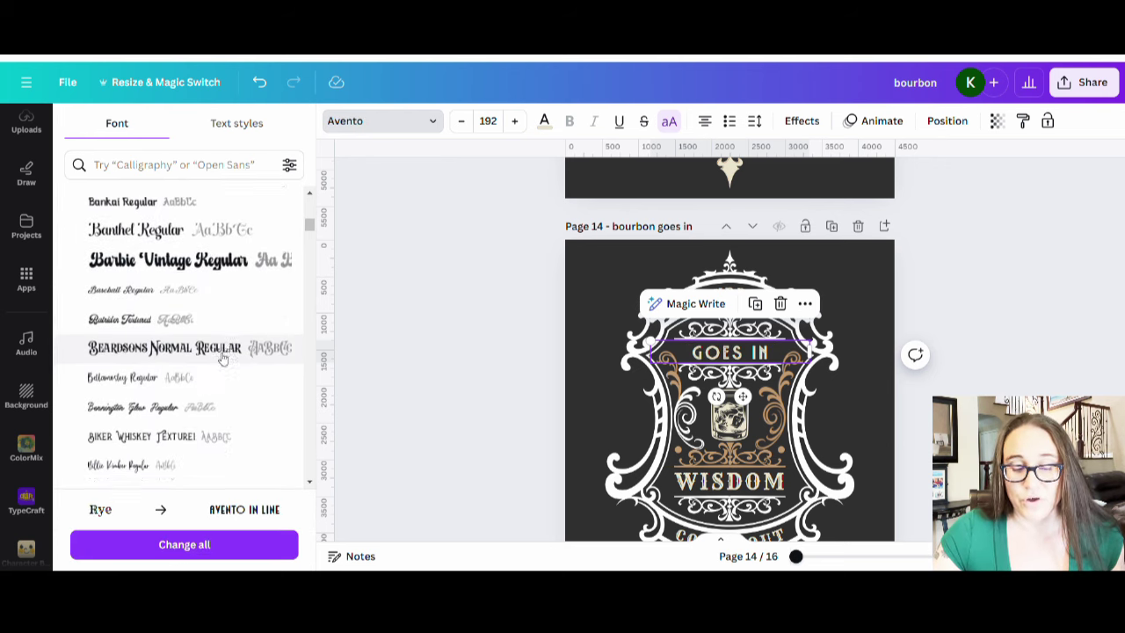
scroll(211, 342, "down", 6)
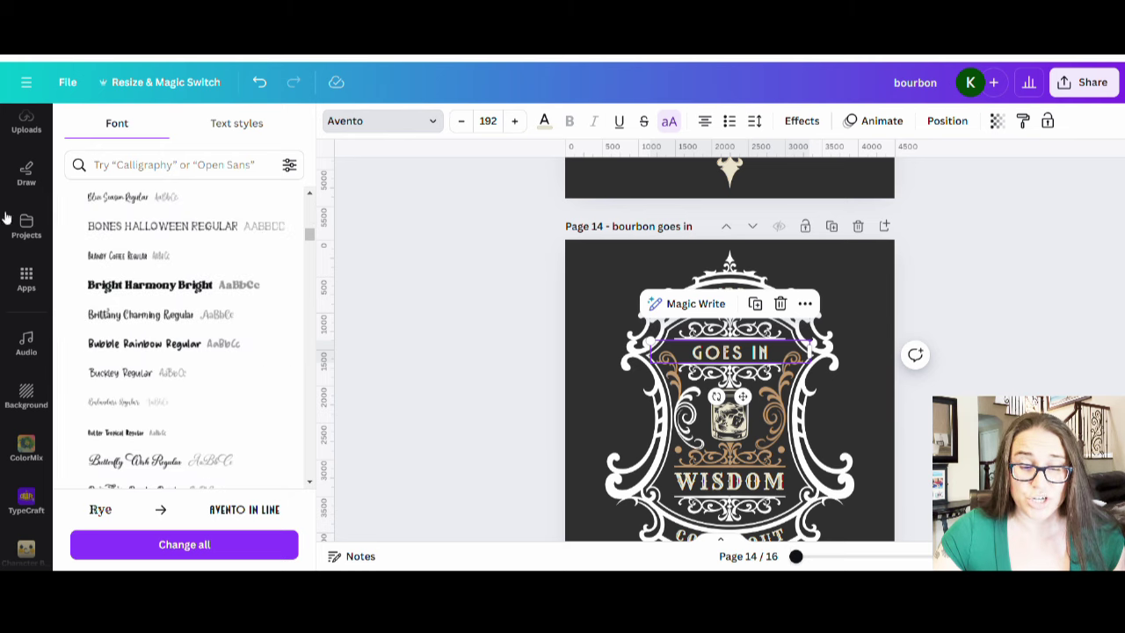
scroll(161, 309, "down", 5)
scroll(419, 394, "down", 1)
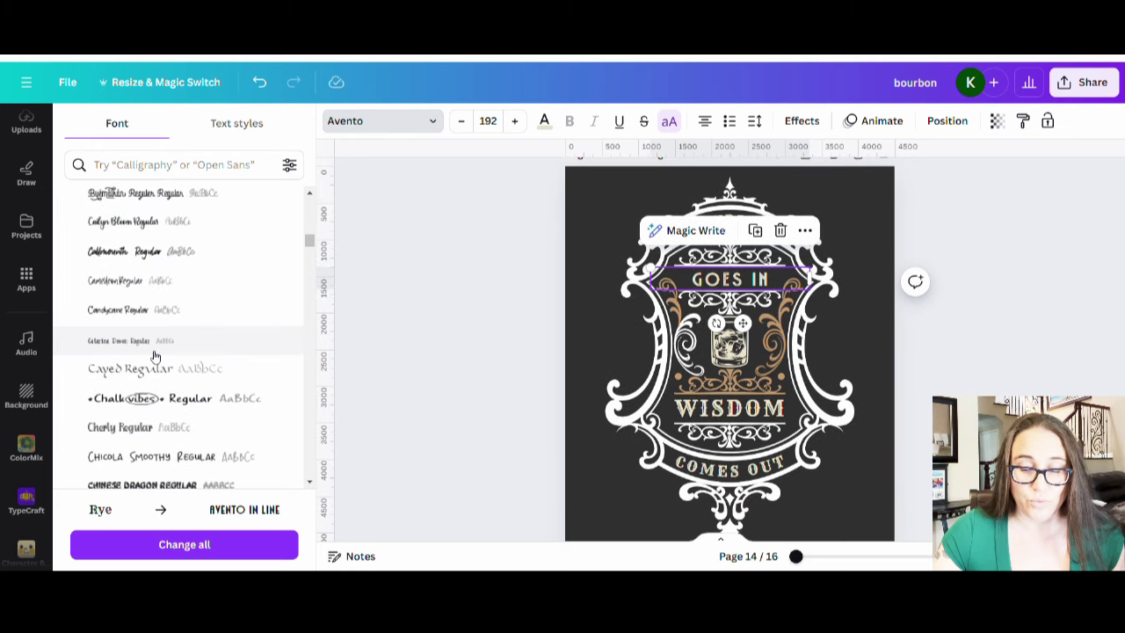
scroll(154, 356, "down", 3)
scroll(172, 346, "down", 3)
scroll(186, 325, "down", 1)
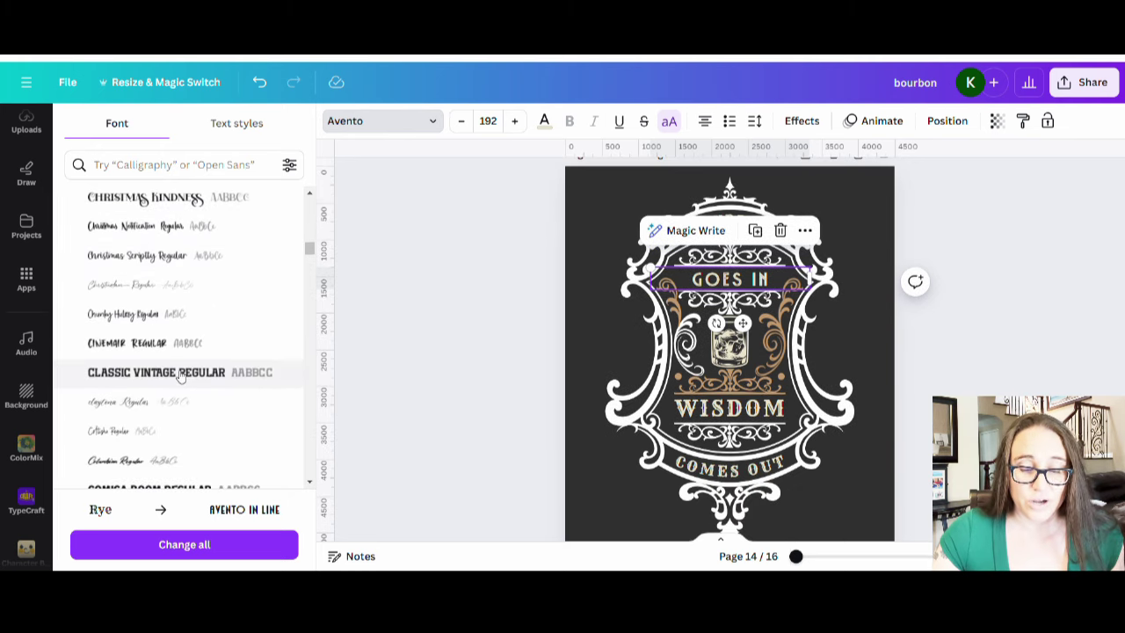
left_click(181, 374)
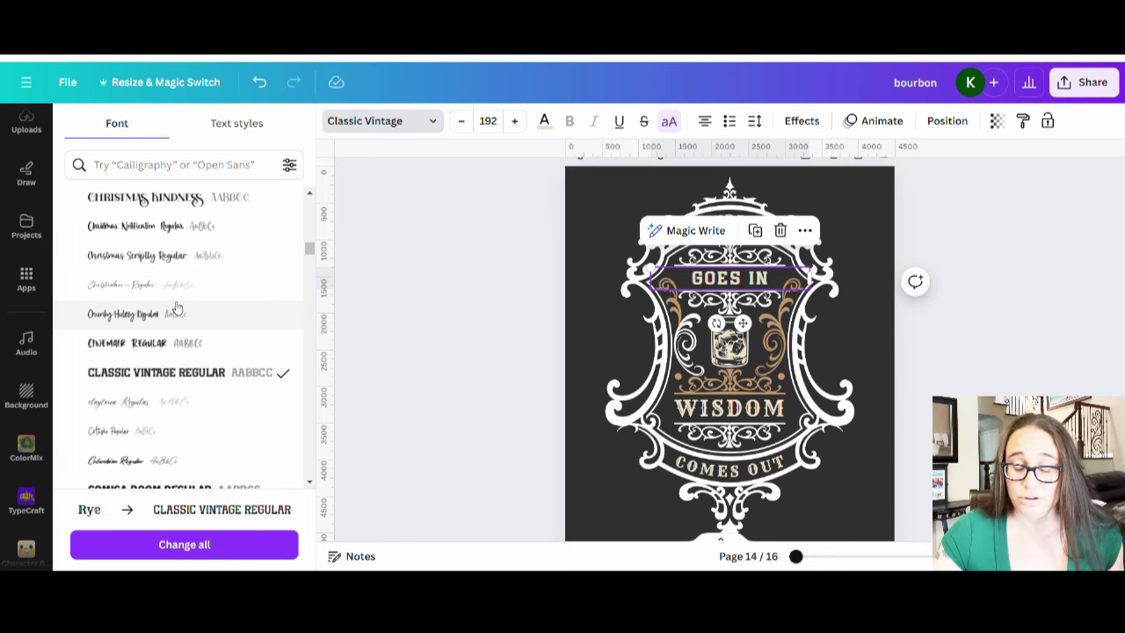
Set the "GOES IN" text in the Countdown Ville Rough Regular font.
scroll(178, 304, "down", 3)
scroll(202, 331, "down", 2)
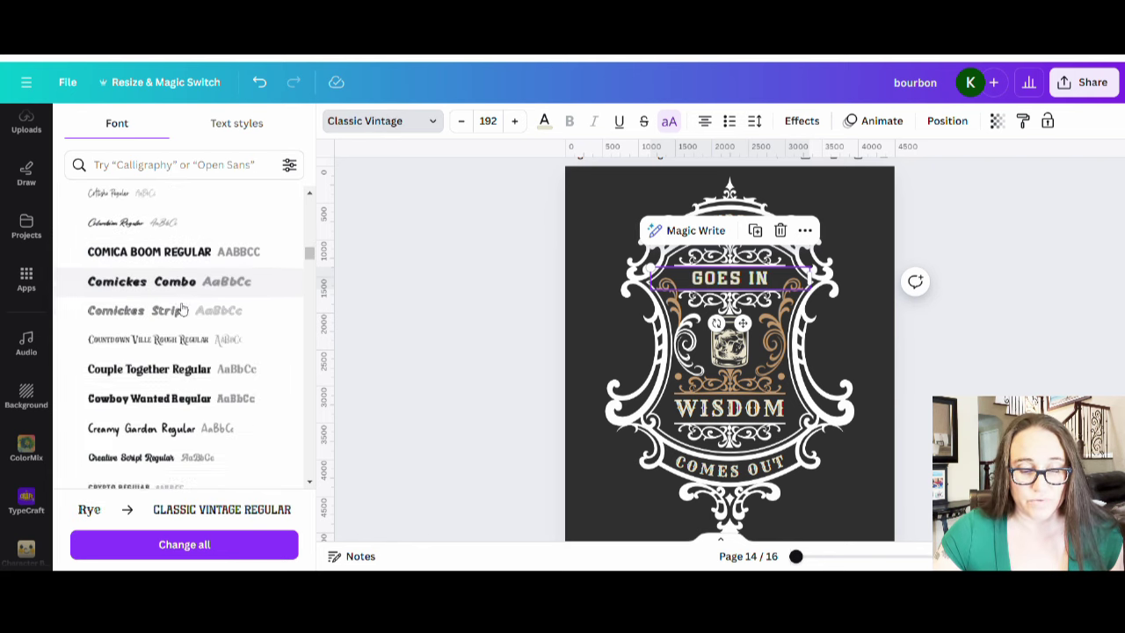
left_click(184, 214)
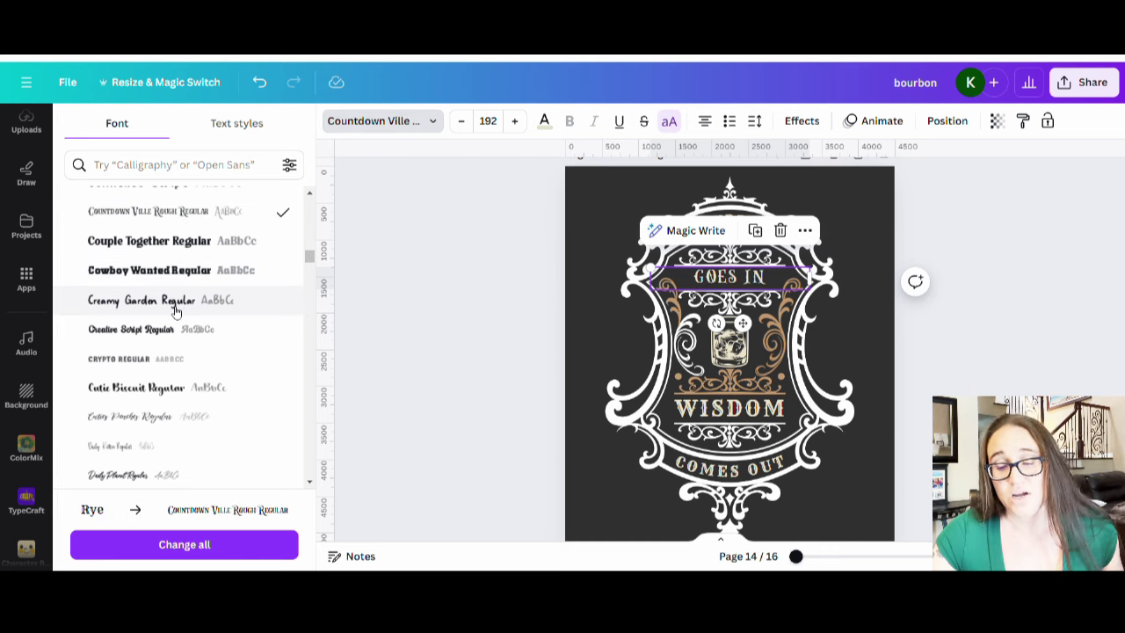
Browse further through the available fonts for another vintage-style option for the "GOES IN" text.
scroll(176, 316, "down", 5)
scroll(165, 334, "down", 3)
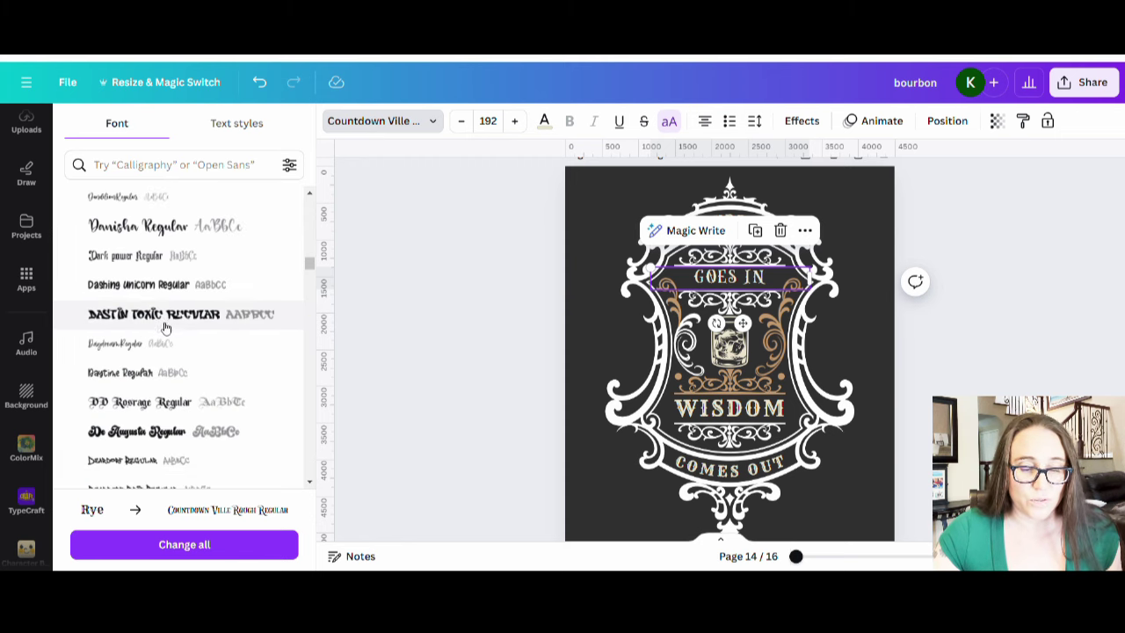
scroll(176, 308, "down", 5)
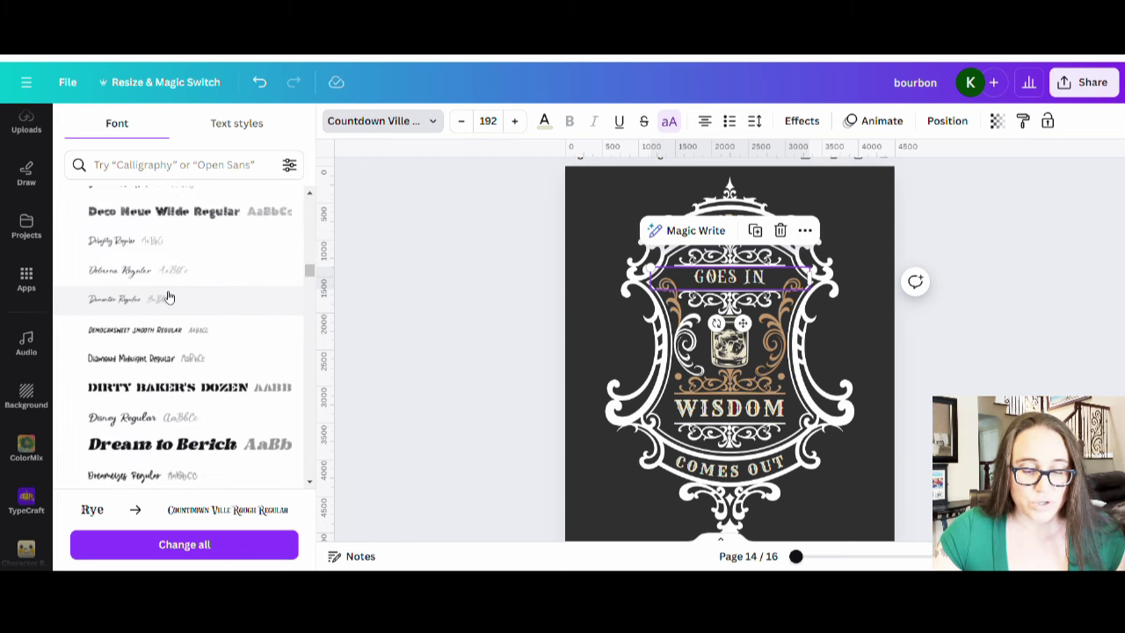
scroll(191, 334, "down", 5)
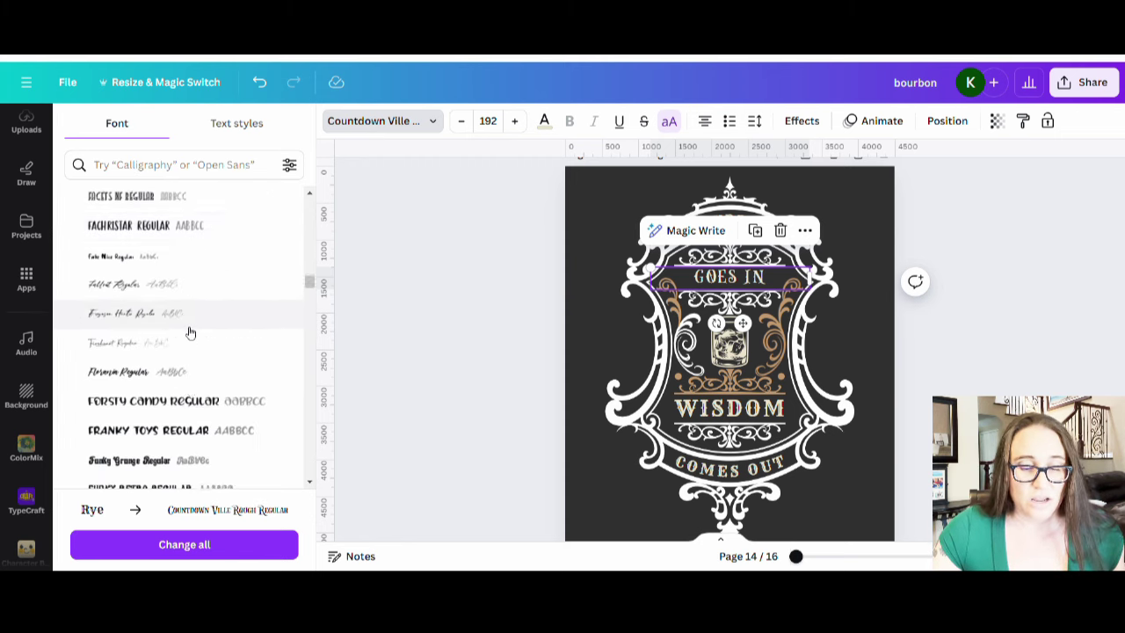
scroll(191, 332, "down", 5)
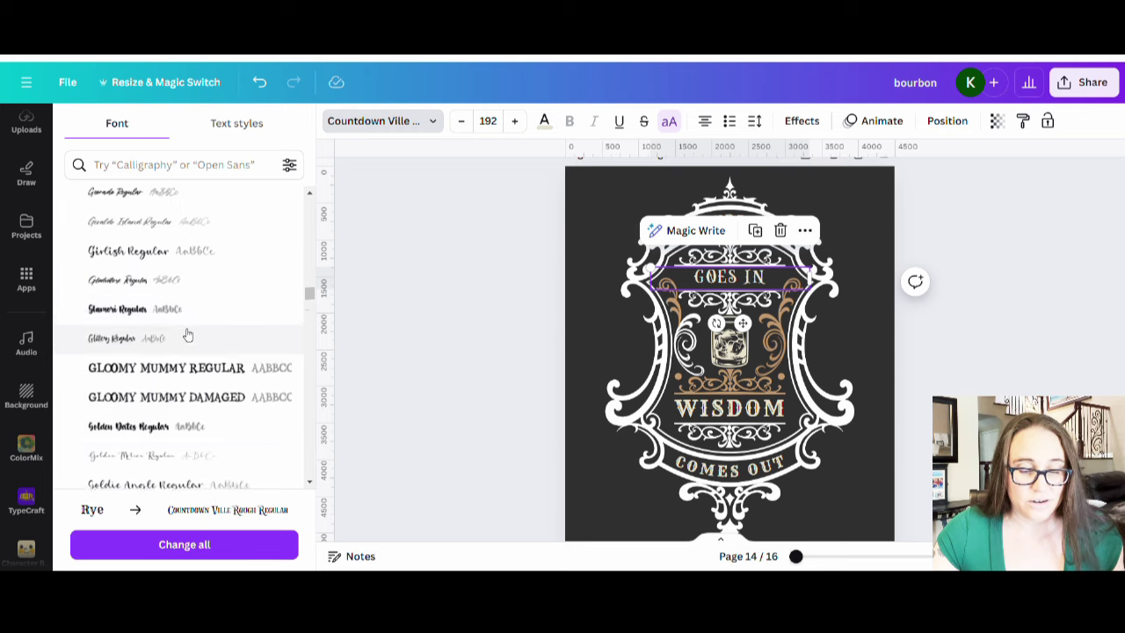